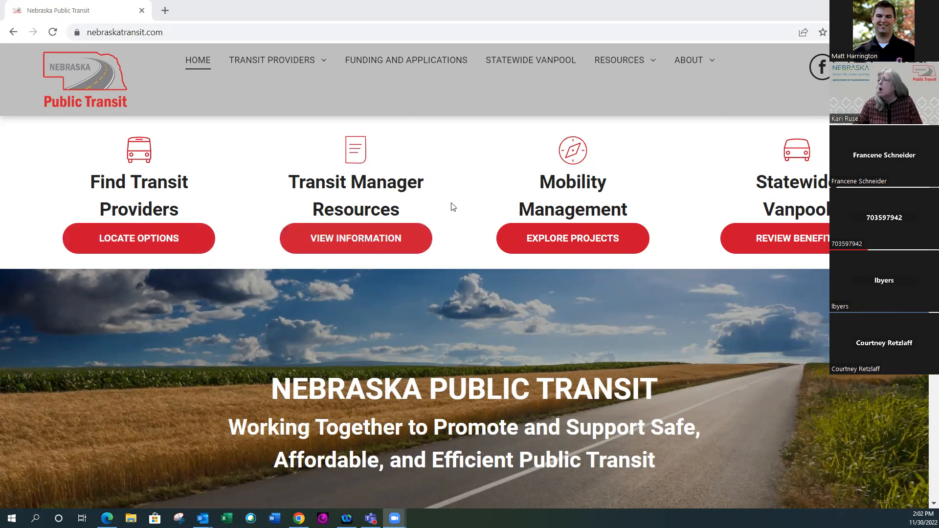
# Open the Funding and Applications page and examine the 5311 Rural Public Transportation Application documents for current subrecipients
pyautogui.moveTo(615, 65)
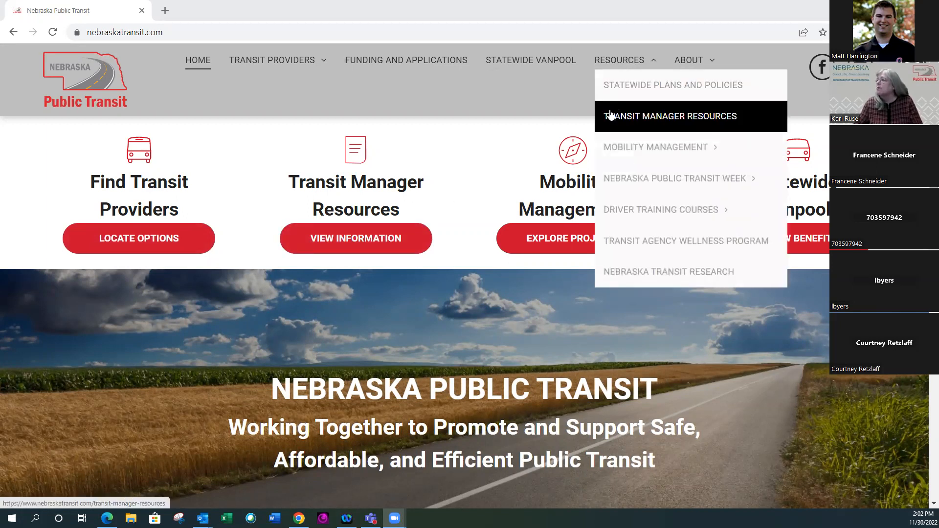
pyautogui.click(397, 62)
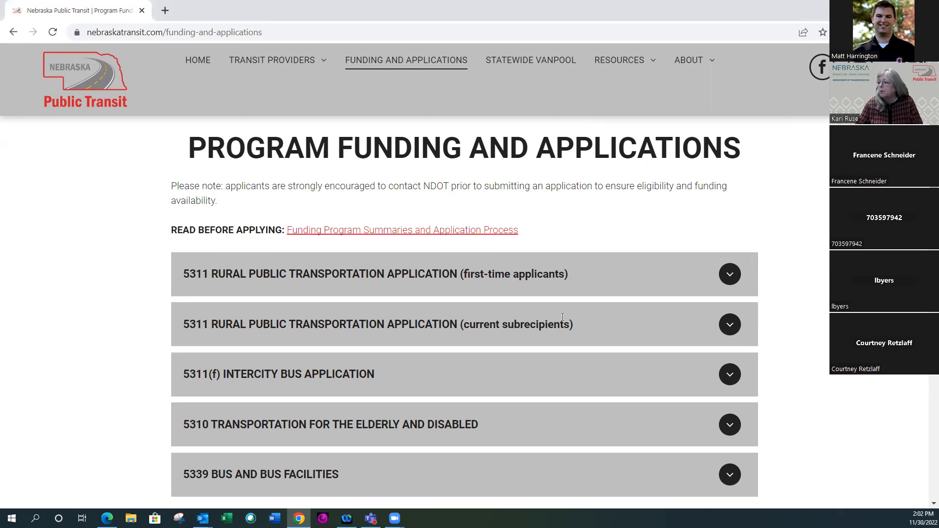
pyautogui.click(730, 326)
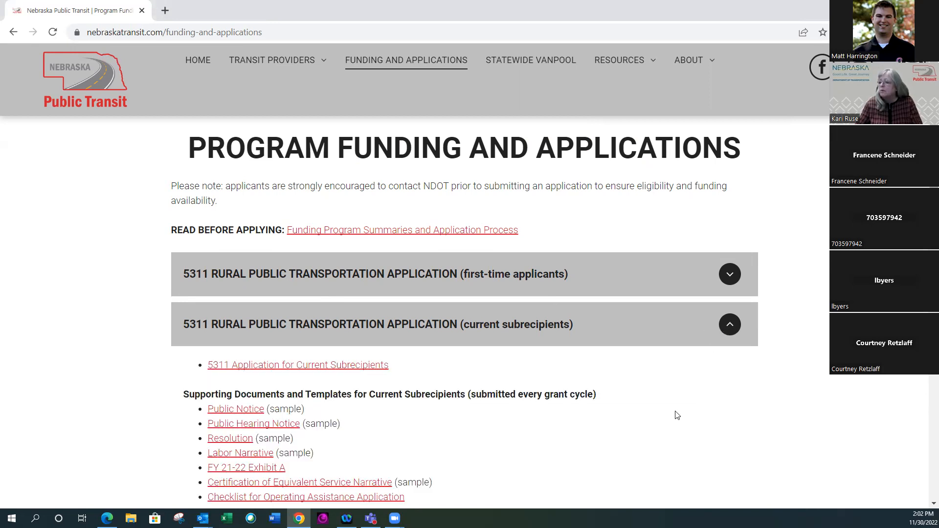
pyautogui.scroll(-1, 675, 413)
pyautogui.scroll(-1, 654, 363)
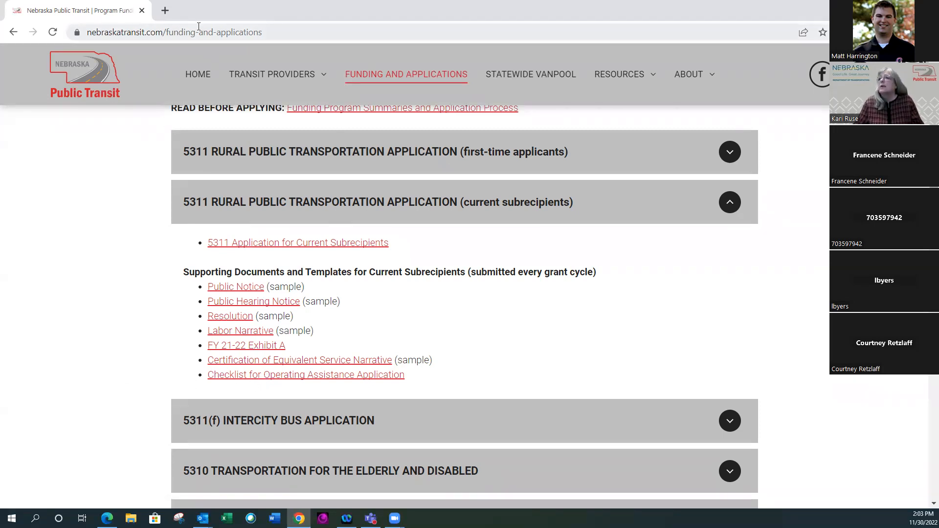
# Open the betatest.nebraskatransit.com portal in a new browser tab and log in with the saved credentials
pyautogui.click(166, 11)
pyautogui.click(123, 33)
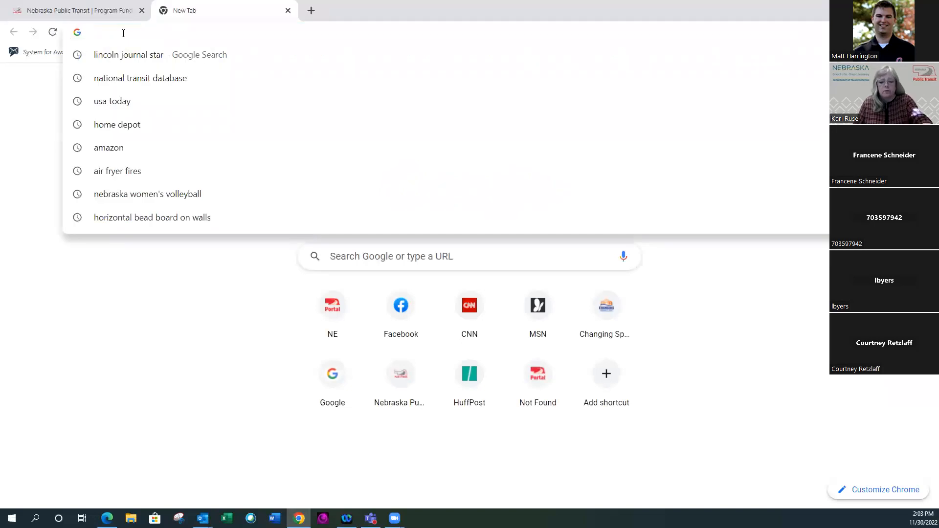
pyautogui.write('bet')
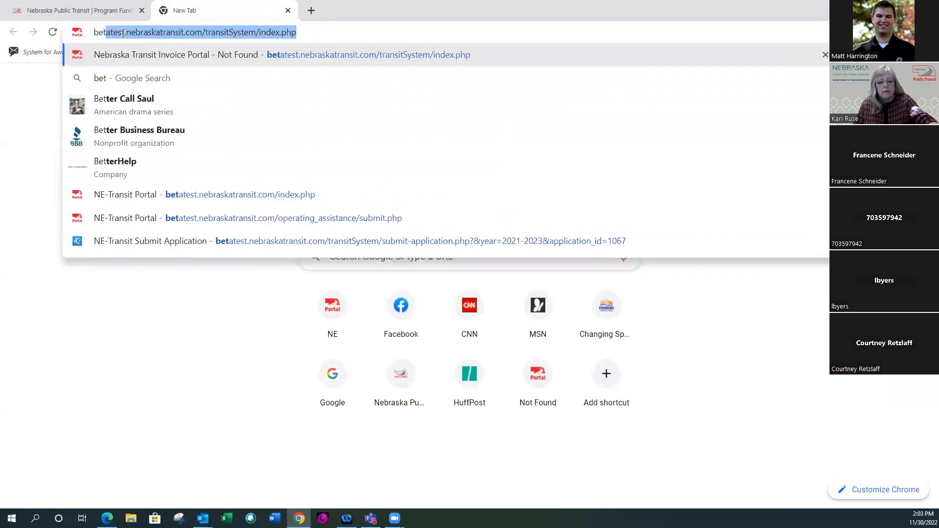
pyautogui.write('a')
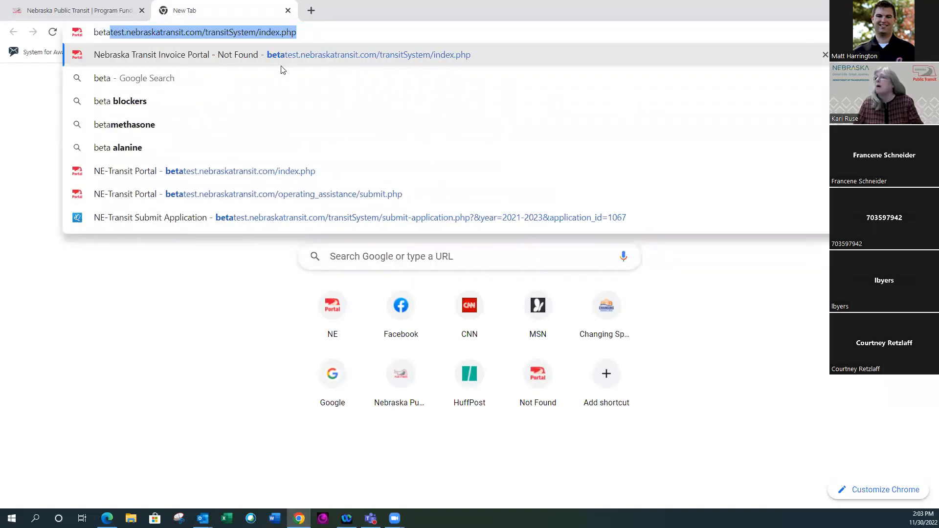
pyautogui.press('Return')
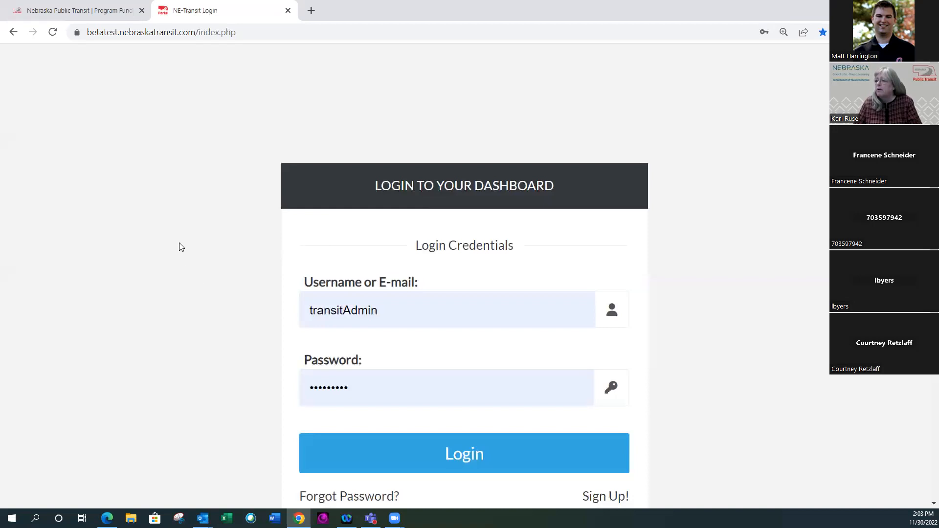
pyautogui.click(389, 450)
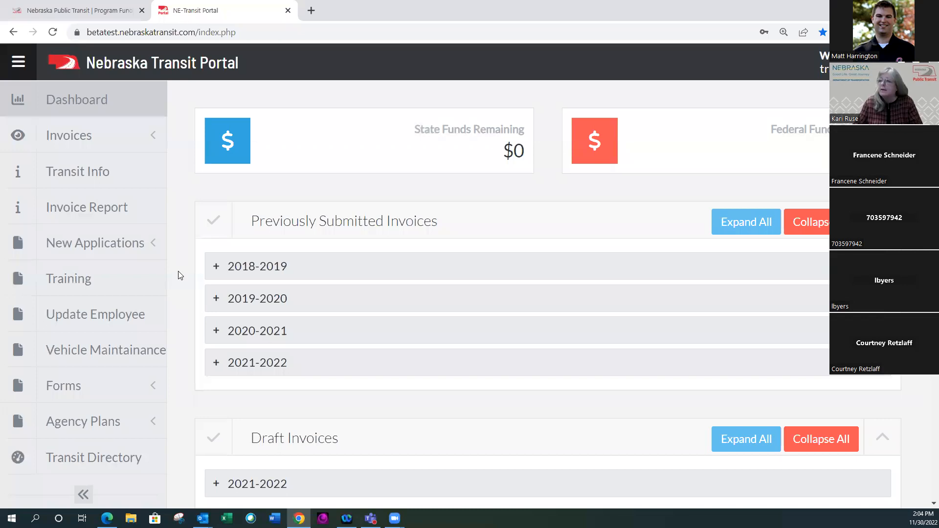
pyautogui.click(115, 248)
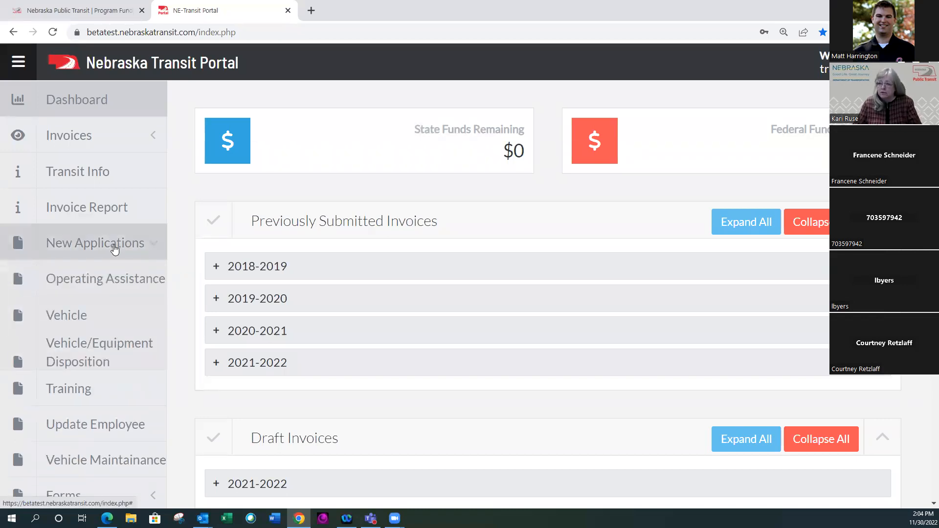
pyautogui.click(97, 280)
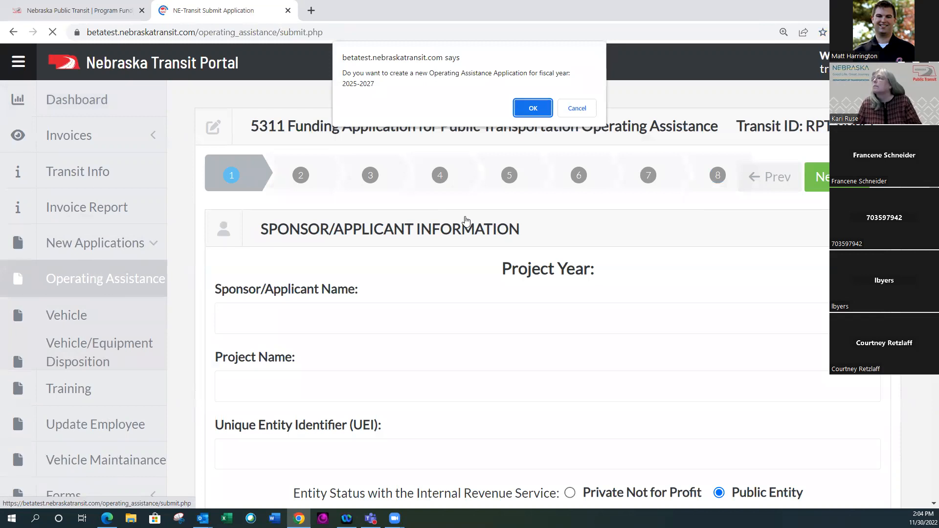
pyautogui.click(577, 109)
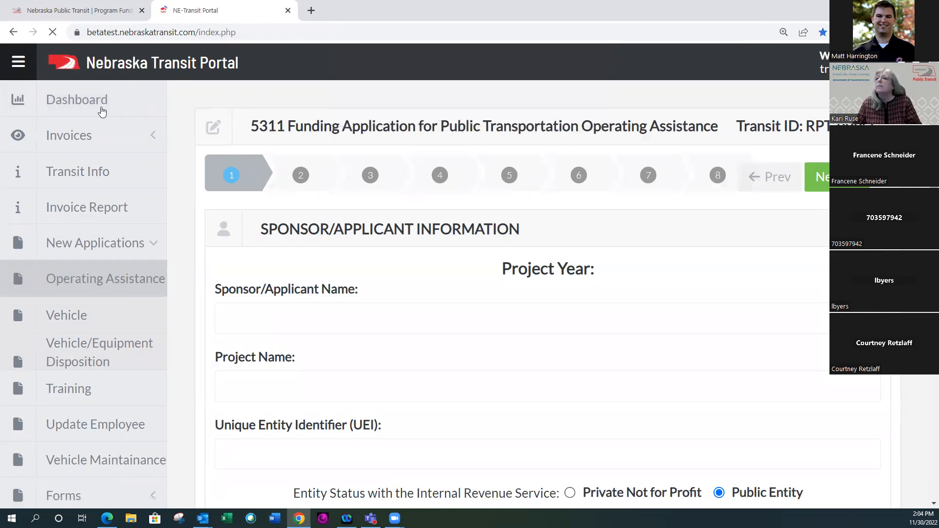
# Delete the in-progress 2023-2025 draft operating assistance application from the dashboard
pyautogui.scroll(-4, 290, 404)
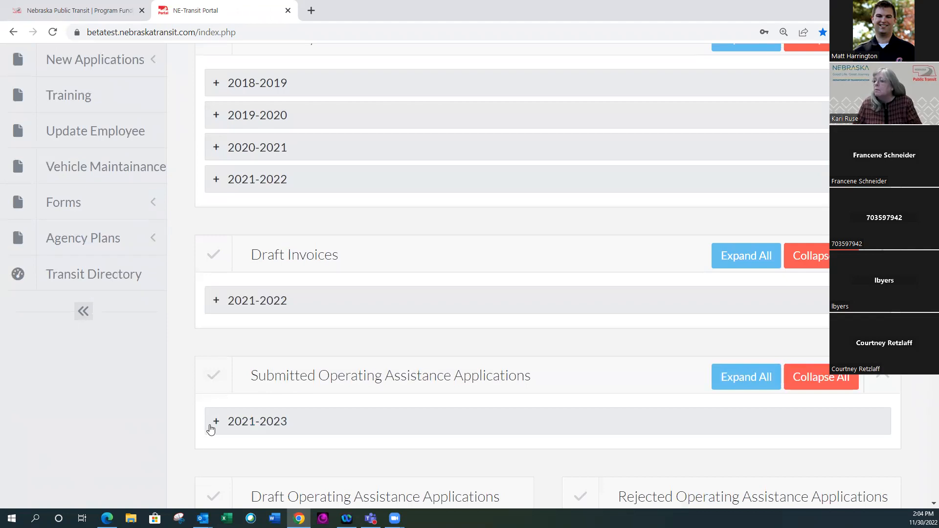
pyautogui.scroll(-2, 212, 435)
pyautogui.click(216, 421)
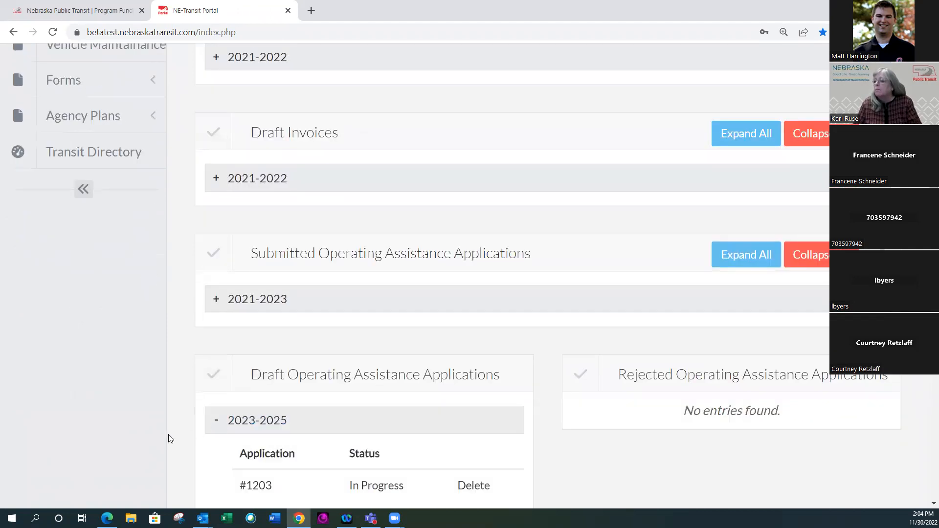
pyautogui.scroll(-1, 264, 430)
pyautogui.click(470, 427)
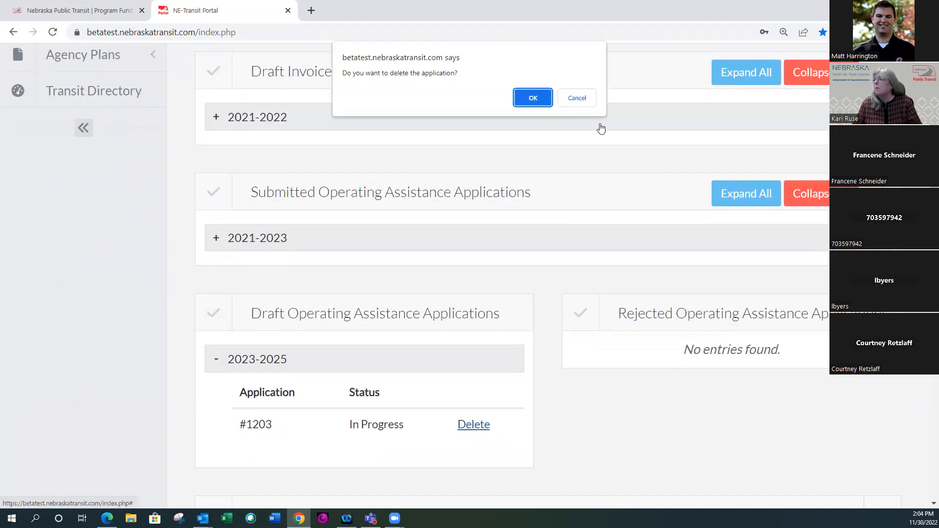
pyautogui.click(525, 99)
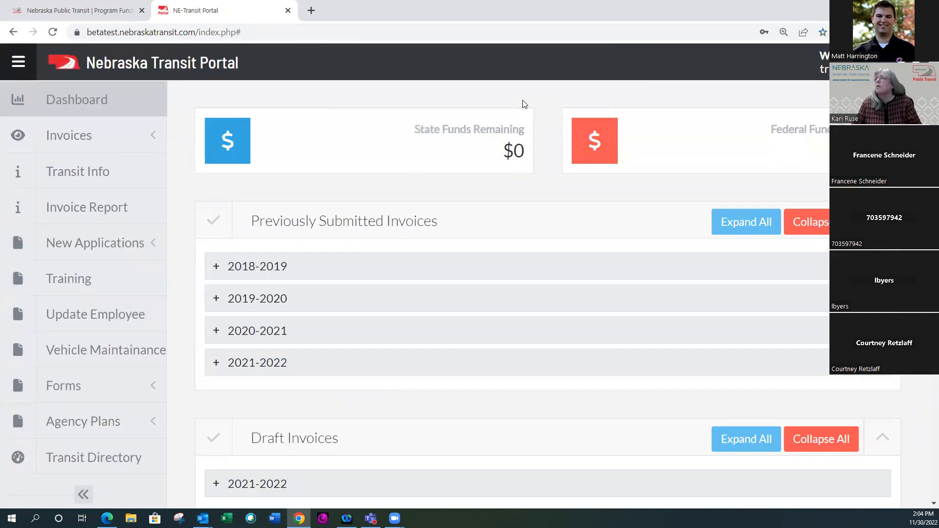
pyautogui.click(53, 33)
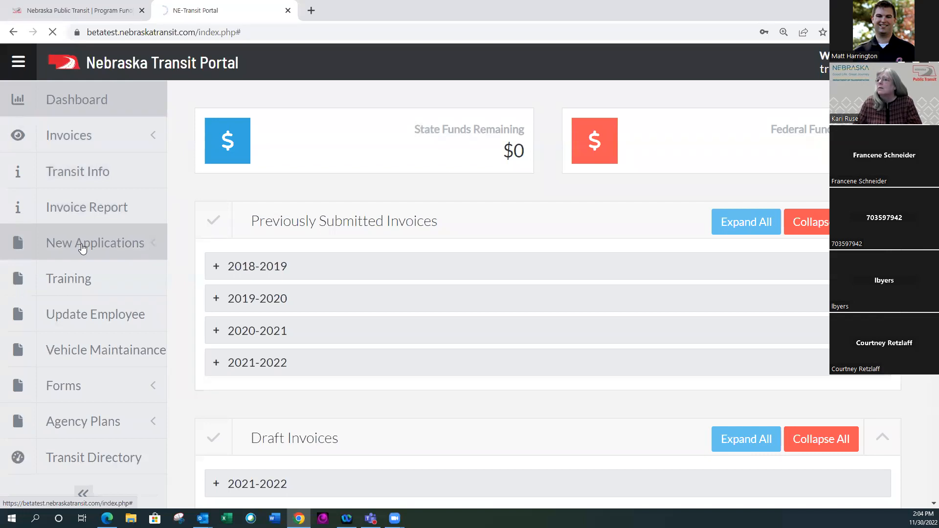
pyautogui.click(82, 247)
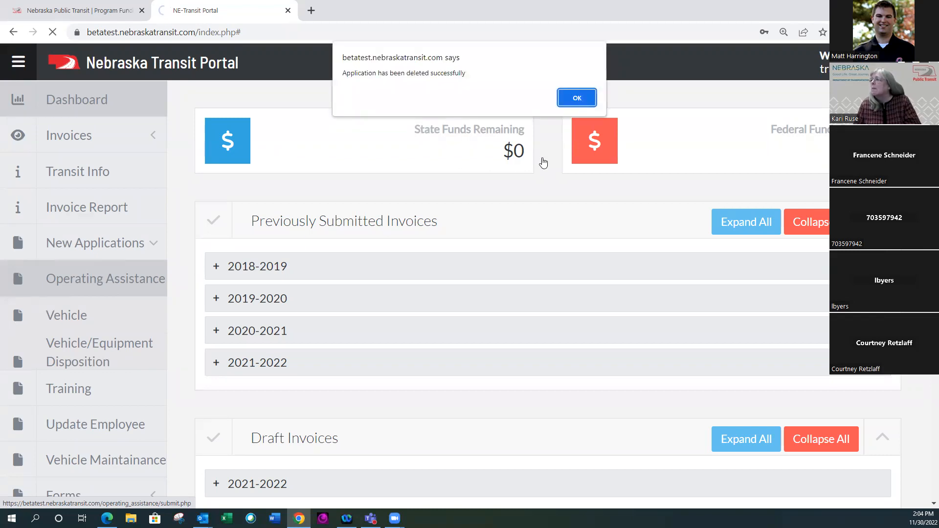
pyautogui.click(576, 98)
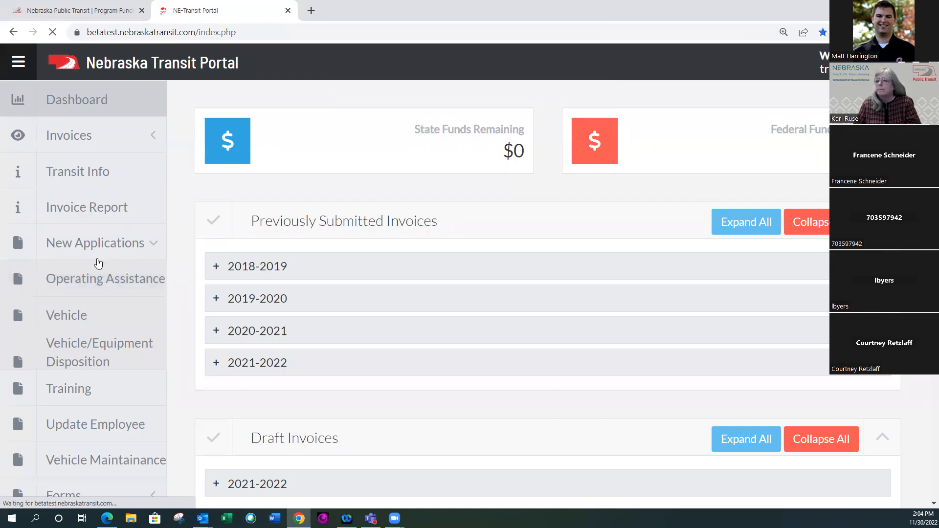
# Create a new Operating Assistance application for fiscal year 2023-2025
pyautogui.click(104, 244)
pyautogui.click(97, 282)
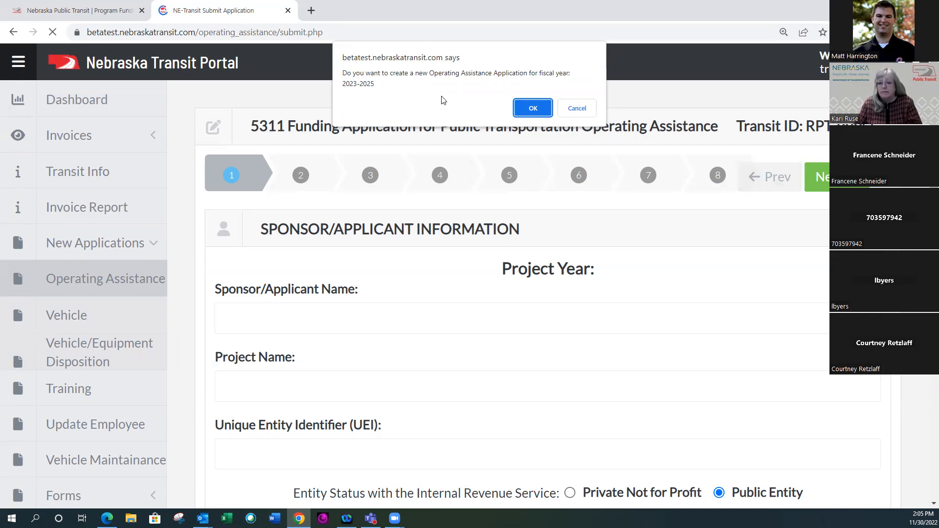
pyautogui.click(533, 108)
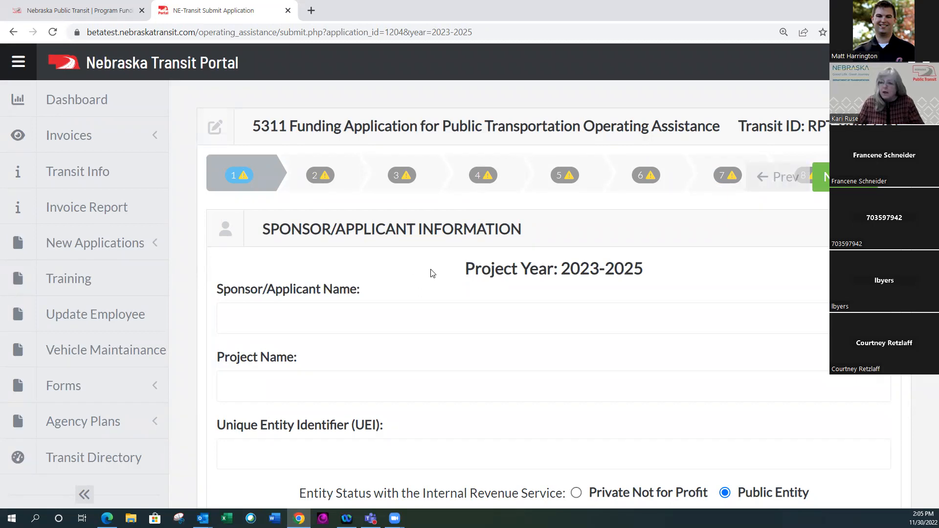
# Examine the Sponsor/Applicant Information fields, from the sponsor and project names through the representative's contact details and the subcontractor question
pyautogui.scroll(-3, 384, 278)
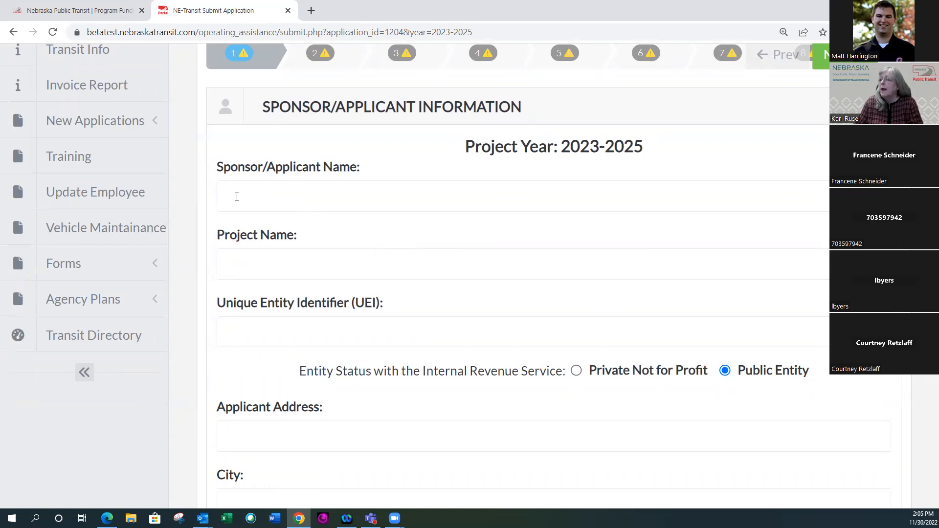
pyautogui.click(237, 196)
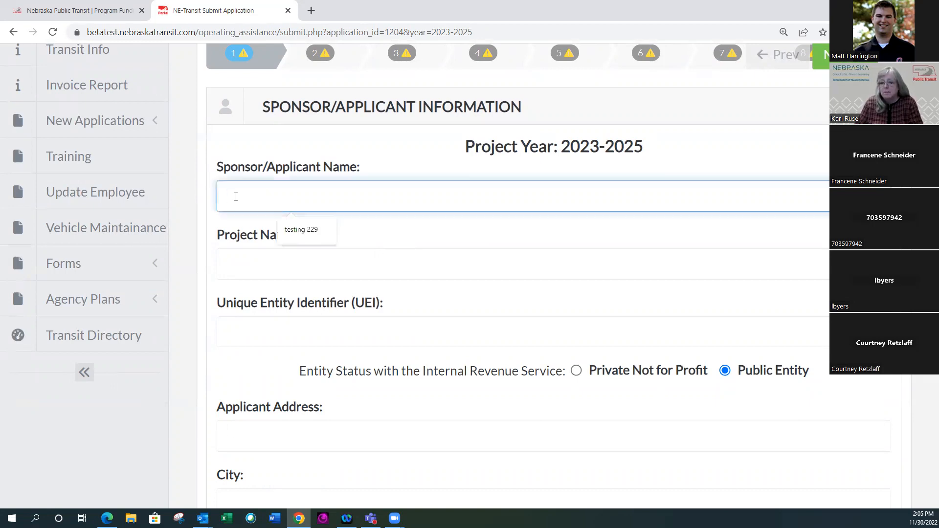
pyautogui.click(246, 268)
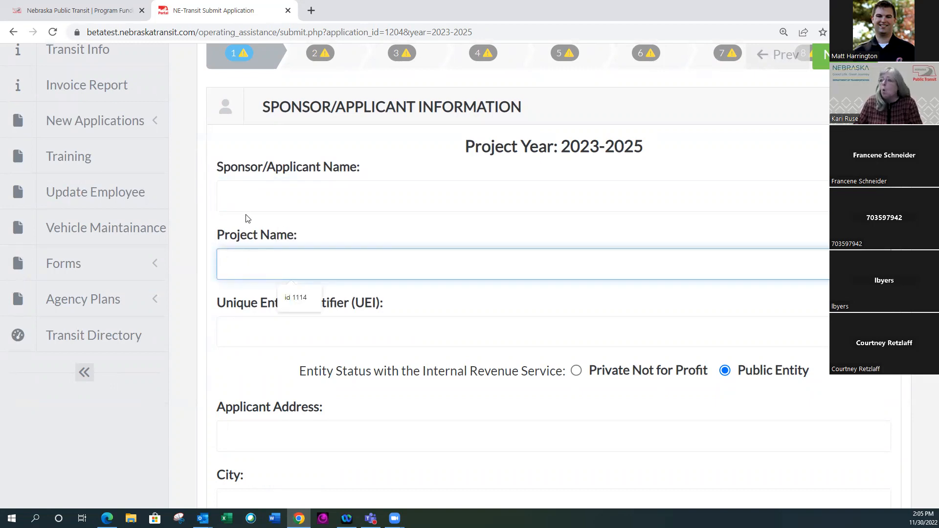
pyautogui.click(249, 194)
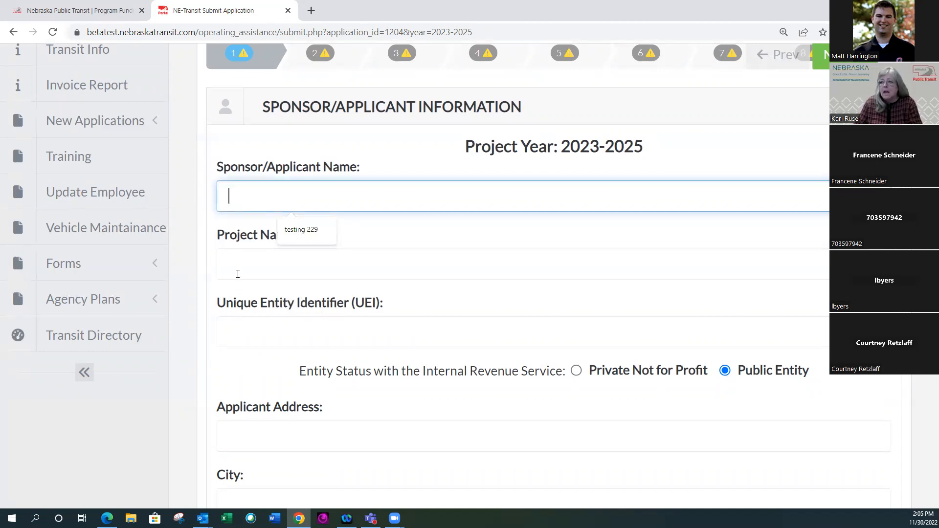
pyautogui.click(241, 260)
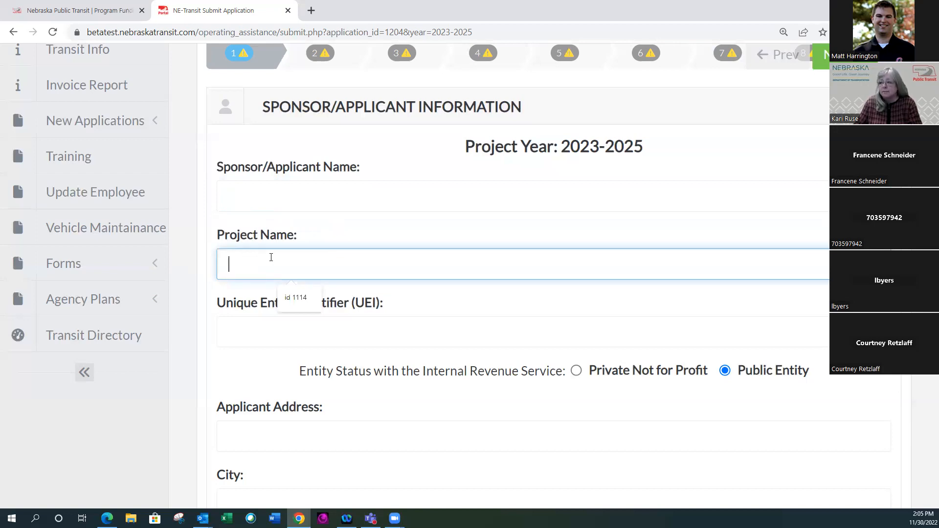
pyautogui.scroll(-1, 455, 265)
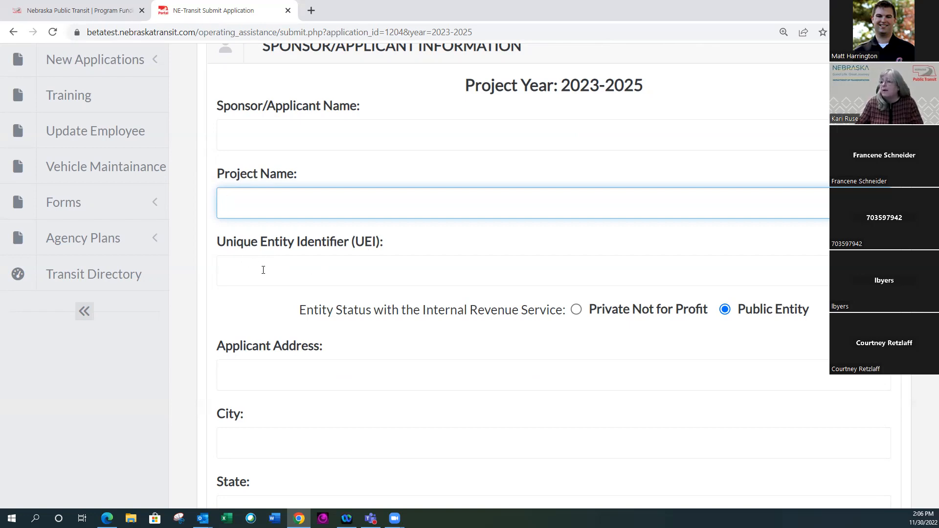
pyautogui.scroll(-1, 363, 328)
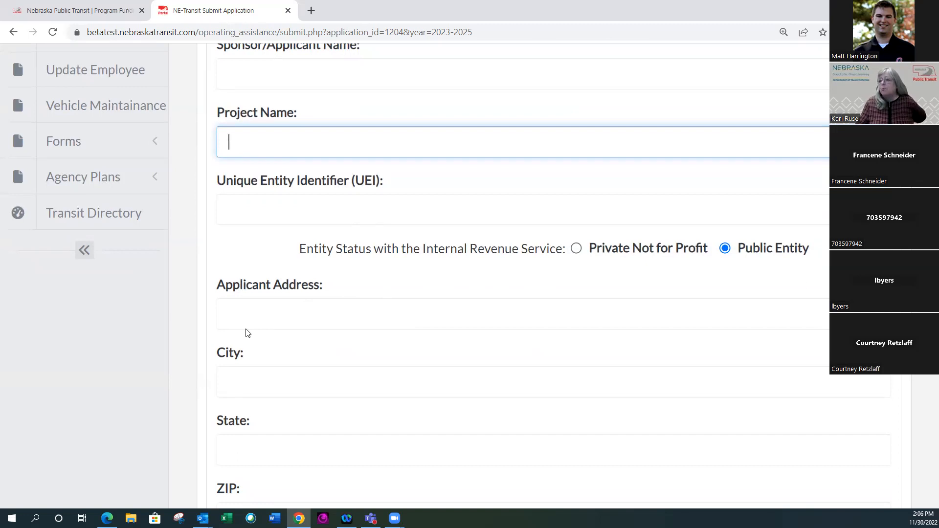
pyautogui.scroll(-1, 250, 328)
pyautogui.scroll(-1, 256, 279)
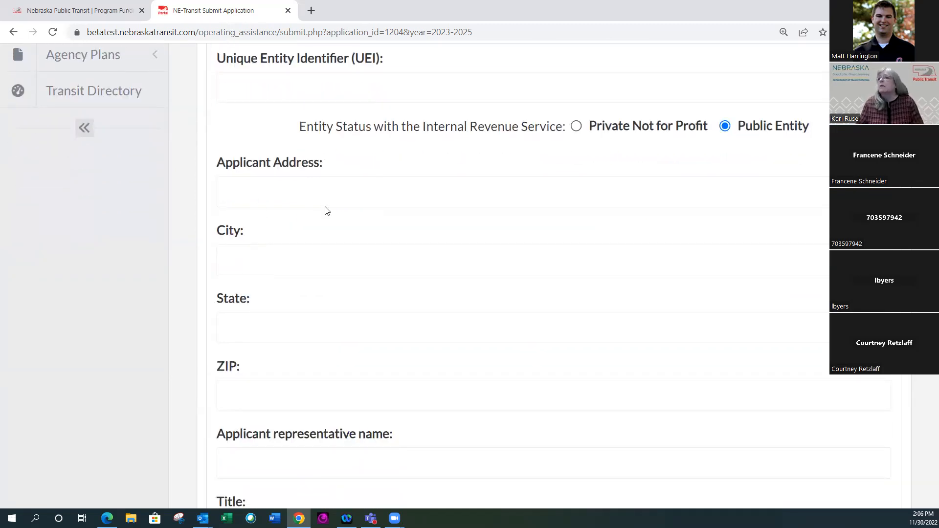
pyautogui.scroll(-3, 312, 307)
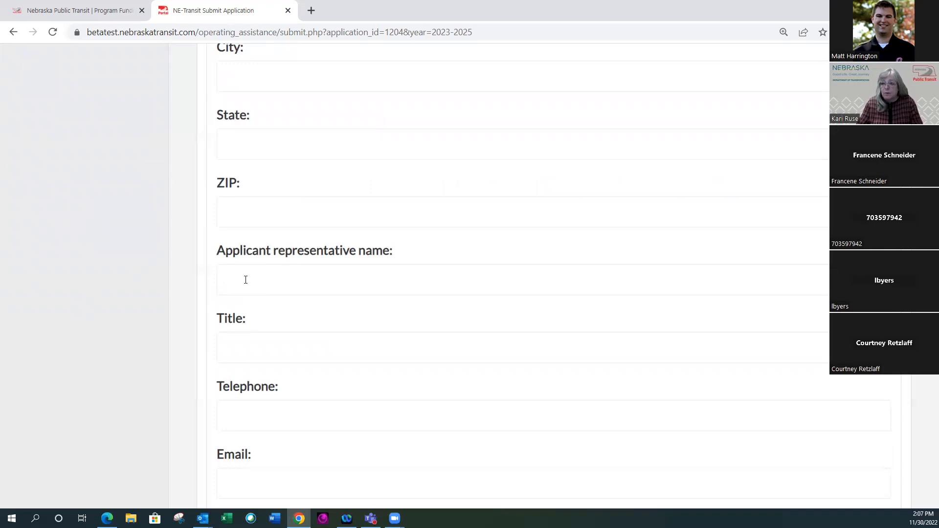
pyautogui.scroll(-2, 273, 351)
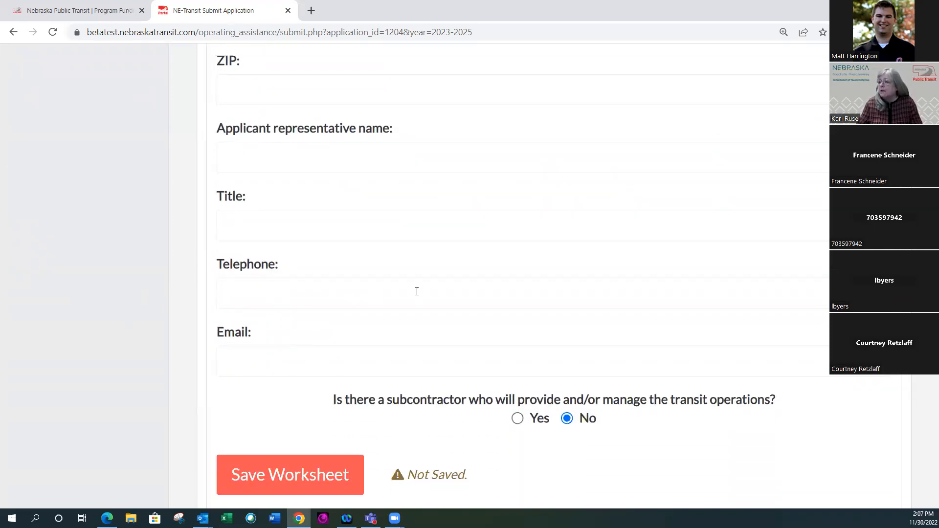
pyautogui.scroll(-2, 362, 295)
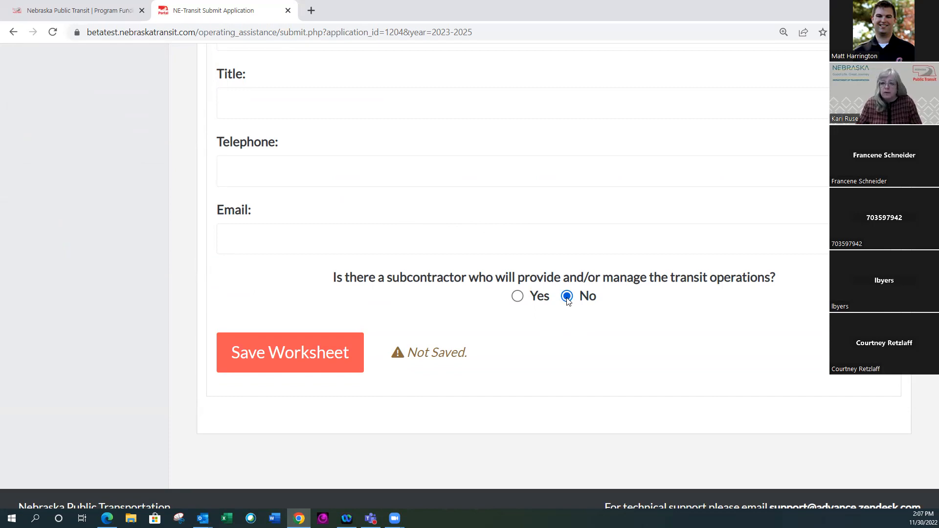
# Answer Yes to a subcontractor providing or managing the transit operations and review the subcontractor fields
pyautogui.click(517, 296)
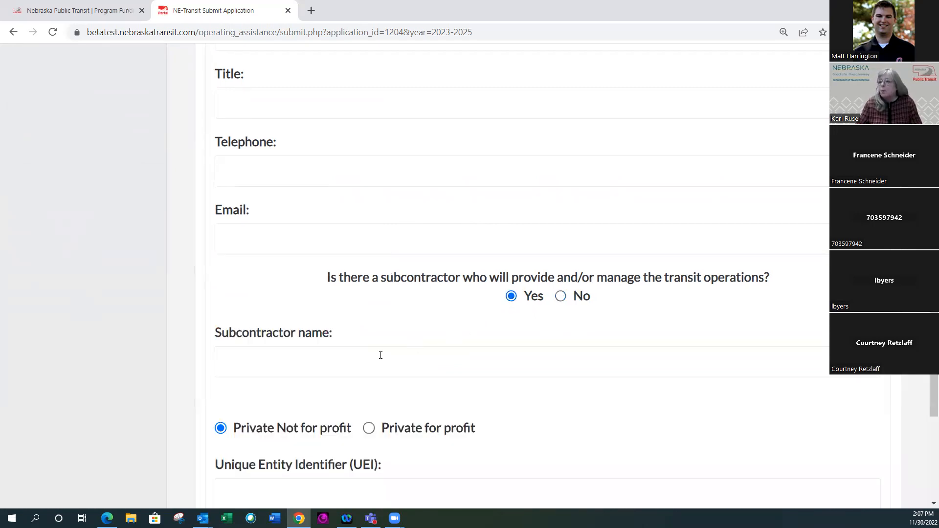
pyautogui.scroll(-3, 394, 354)
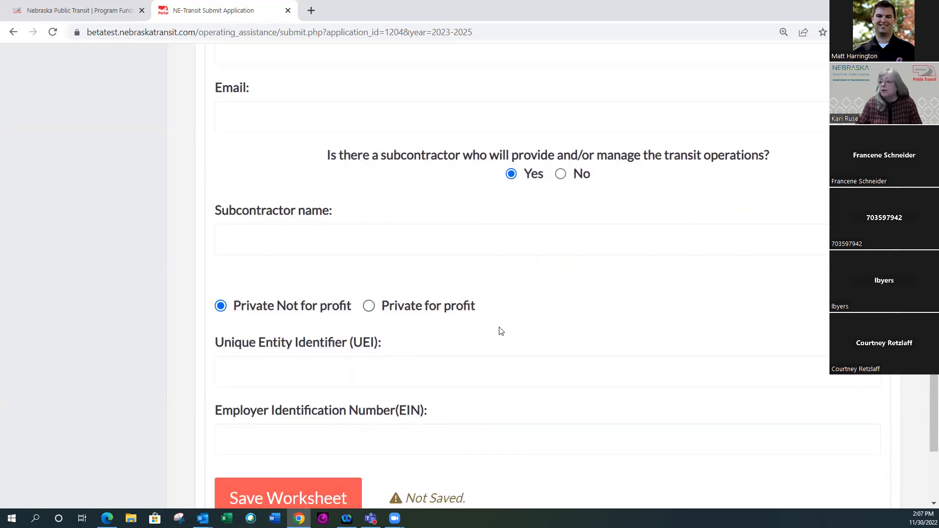
pyautogui.scroll(-1, 512, 348)
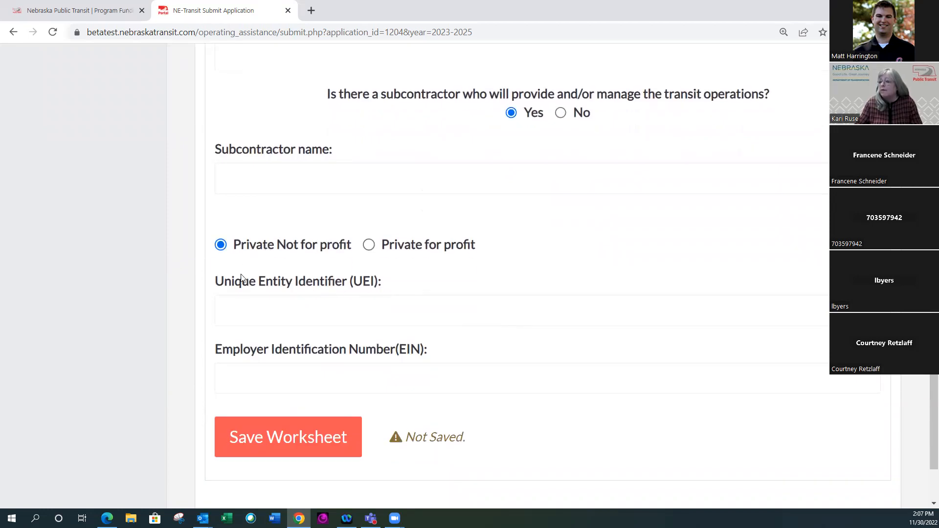
# Review the whole Sponsor/Applicant Information worksheet, from the sponsor name and entity status through the subcontractor fields and save status
pyautogui.scroll(-1, 347, 306)
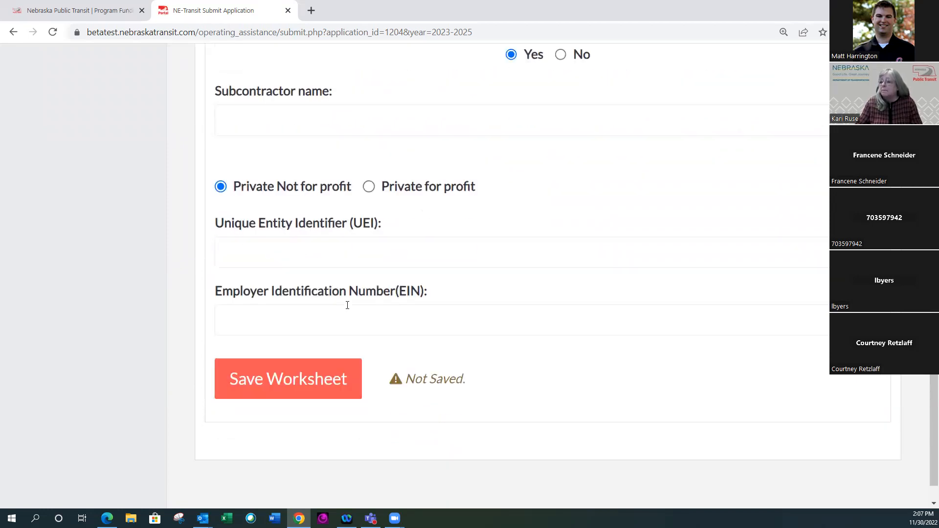
pyautogui.scroll(10, 433, 304)
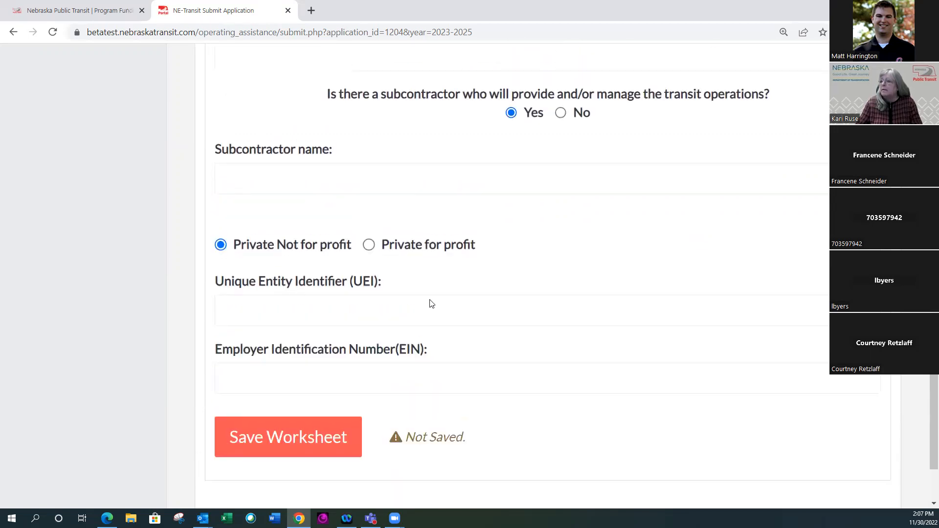
pyautogui.scroll(6, 430, 300)
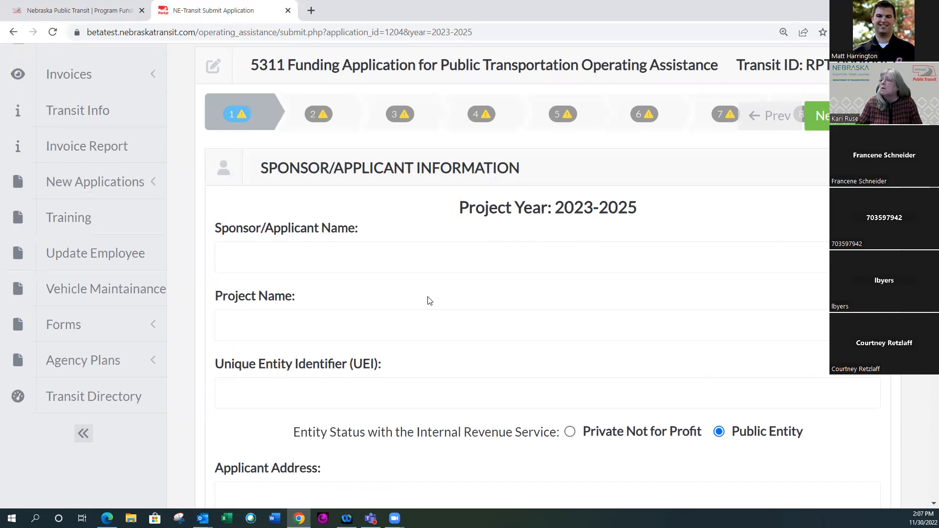
pyautogui.scroll(-10, 429, 301)
pyautogui.scroll(-6, 428, 299)
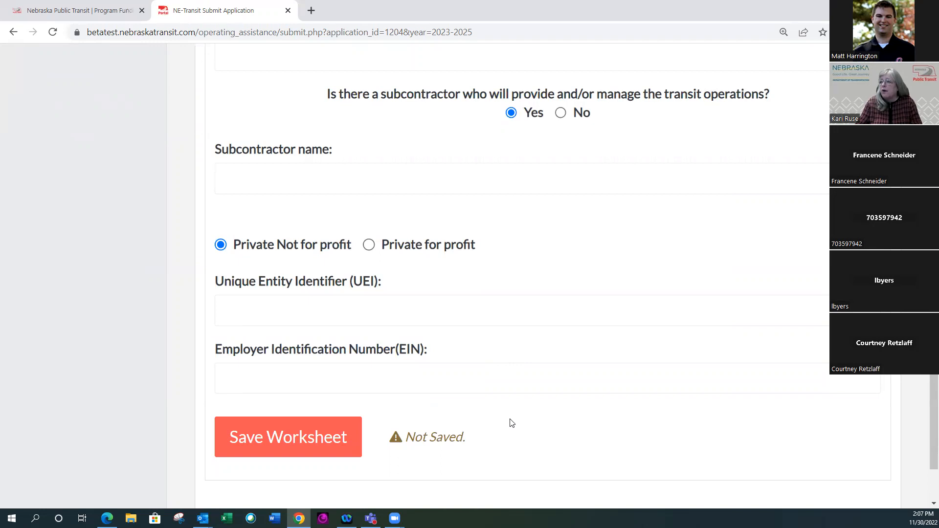
pyautogui.scroll(20, 512, 422)
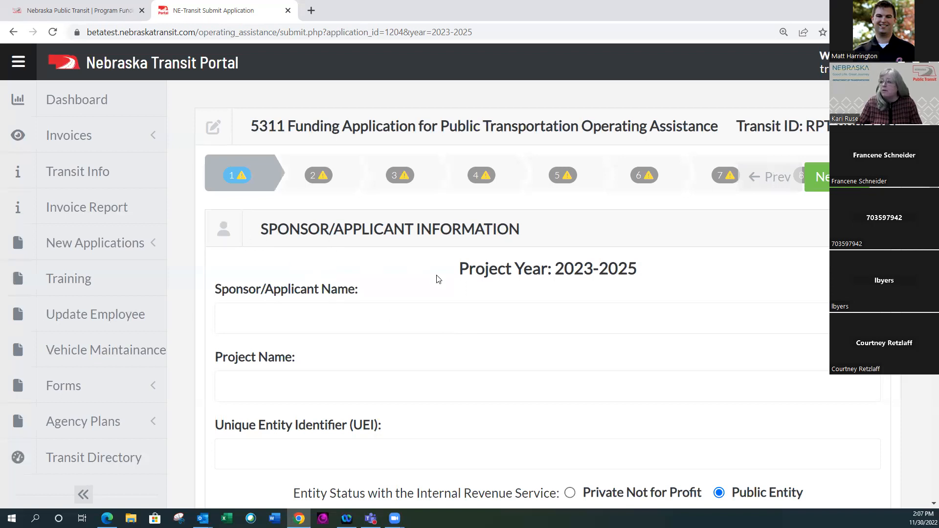
pyautogui.scroll(-1, 512, 383)
pyautogui.scroll(-20, 512, 384)
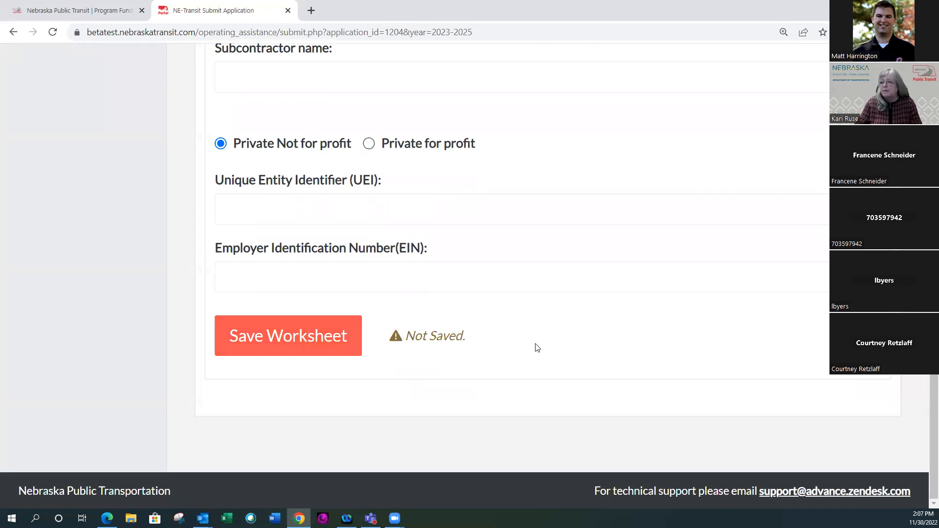
pyautogui.scroll(5, 540, 346)
pyautogui.scroll(10, 540, 346)
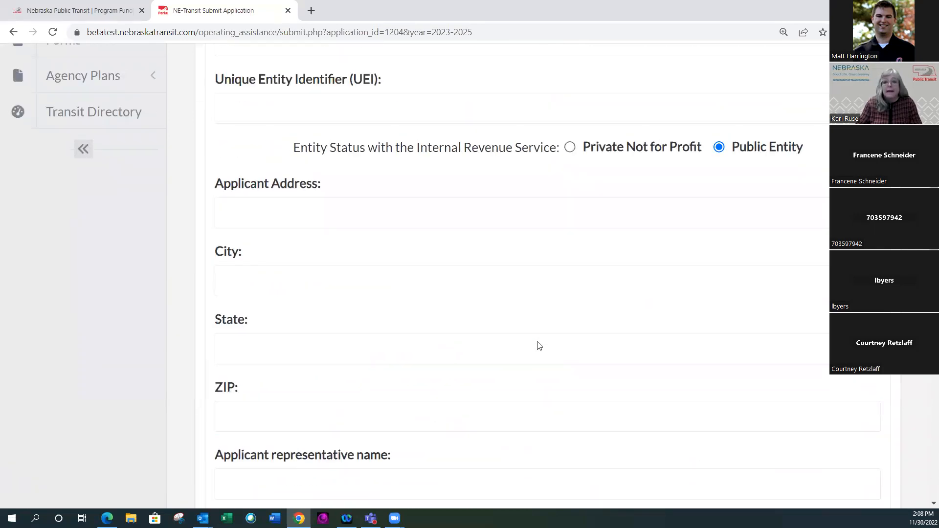
pyautogui.scroll(5, 538, 342)
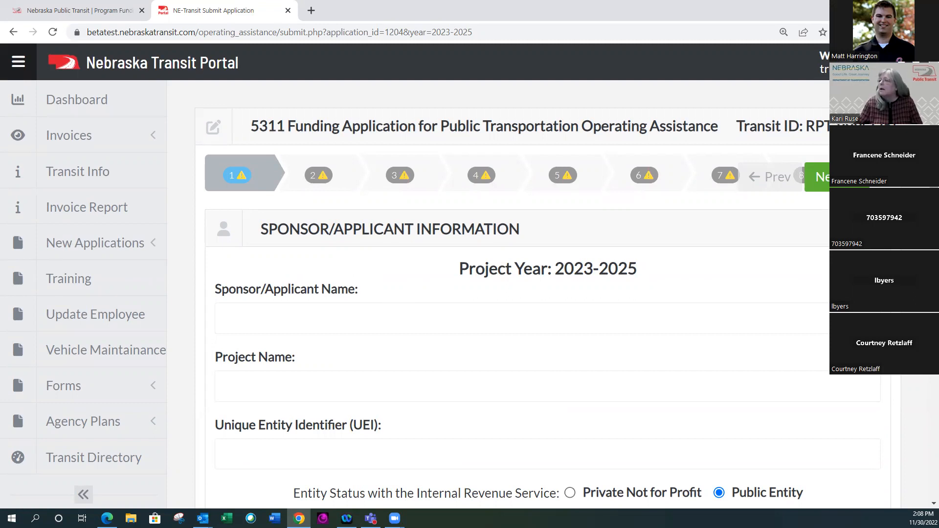
# Advance to the Service Area worksheet and examine the transit directory review statement and the Minority Concentrations table
pyautogui.click(817, 177)
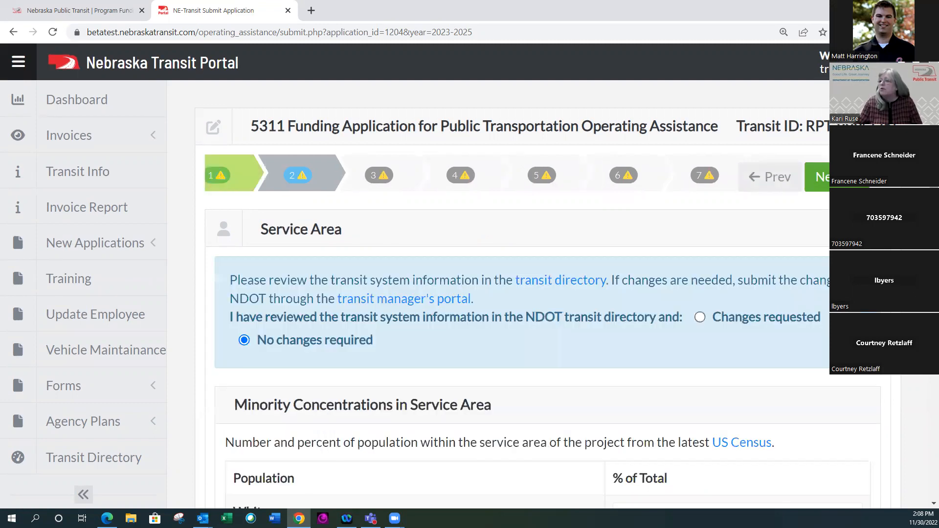
pyautogui.scroll(-3, 465, 224)
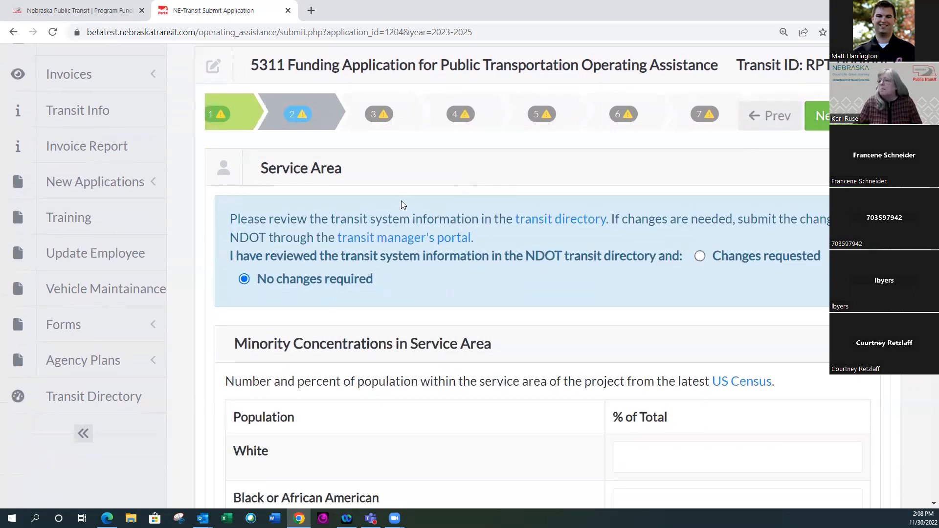
pyautogui.scroll(1, 393, 321)
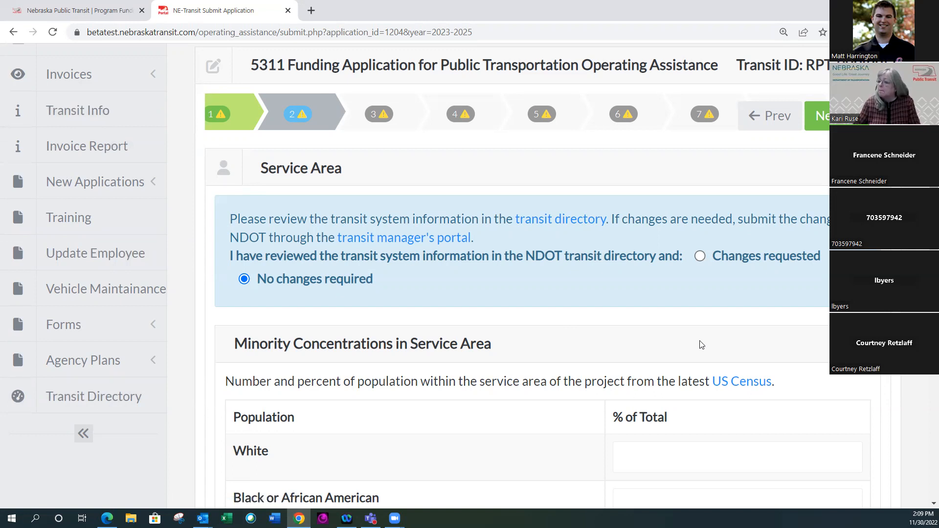
pyautogui.scroll(-5, 703, 345)
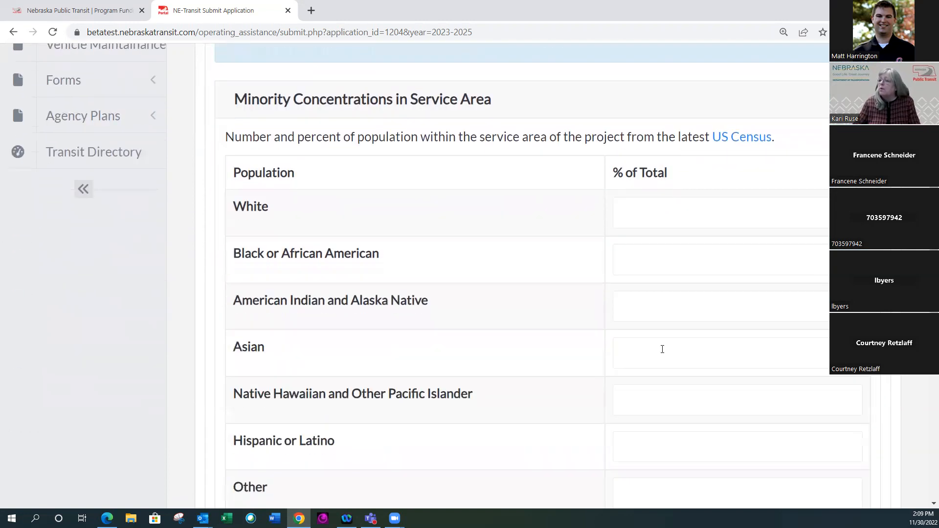
pyautogui.scroll(-1, 662, 349)
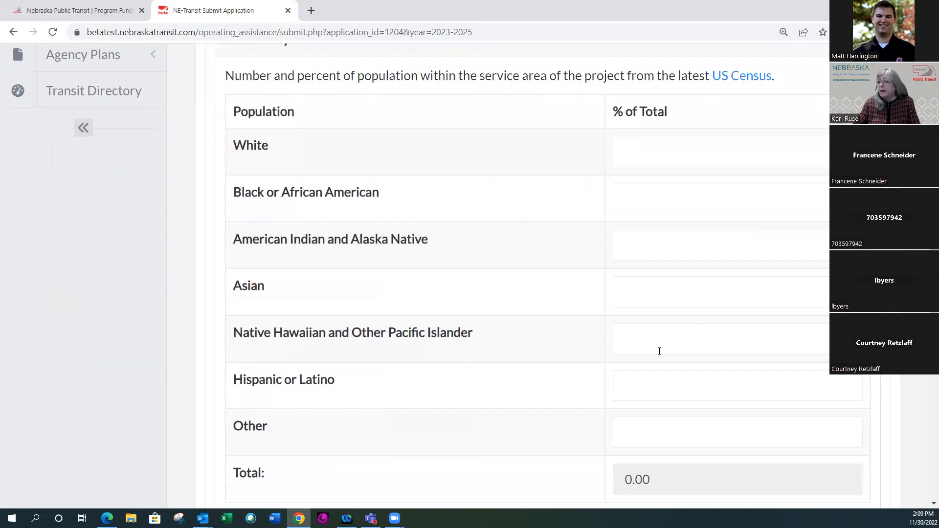
pyautogui.scroll(1, 656, 248)
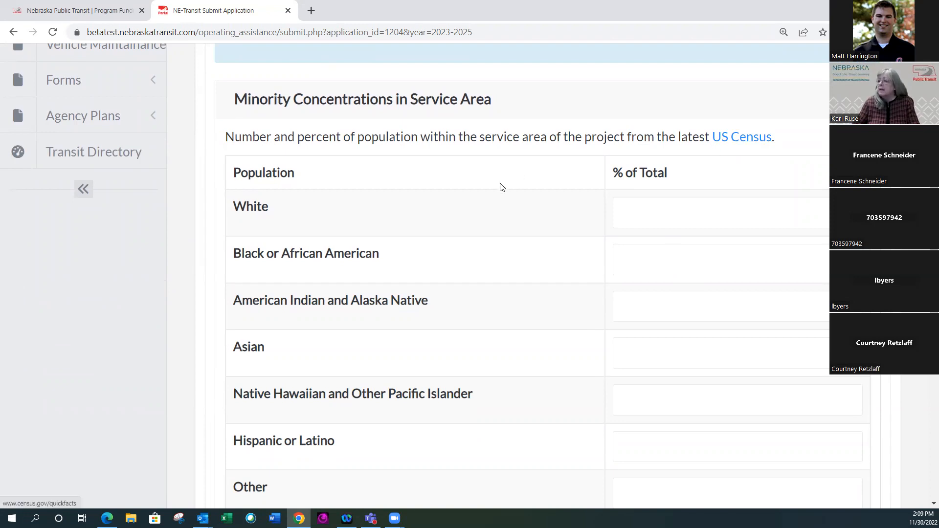
pyautogui.scroll(-1, 593, 240)
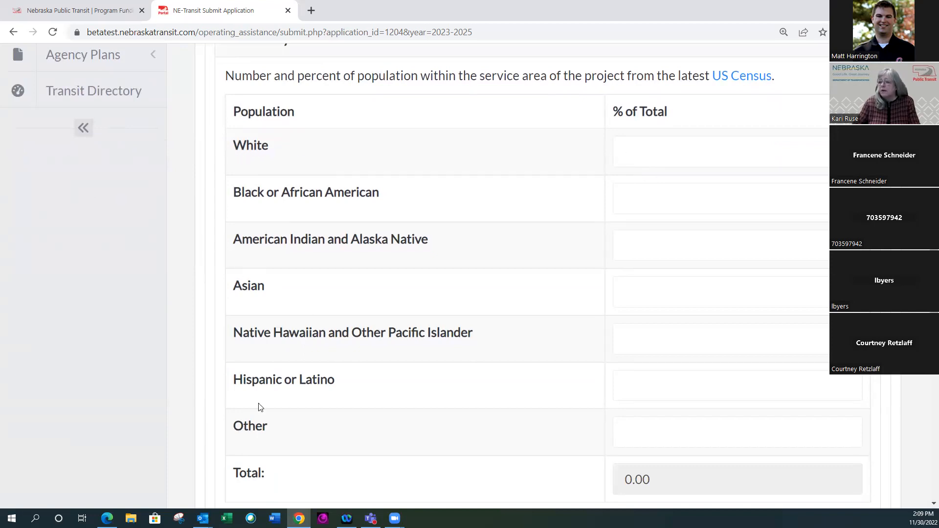
pyautogui.scroll(-2, 632, 302)
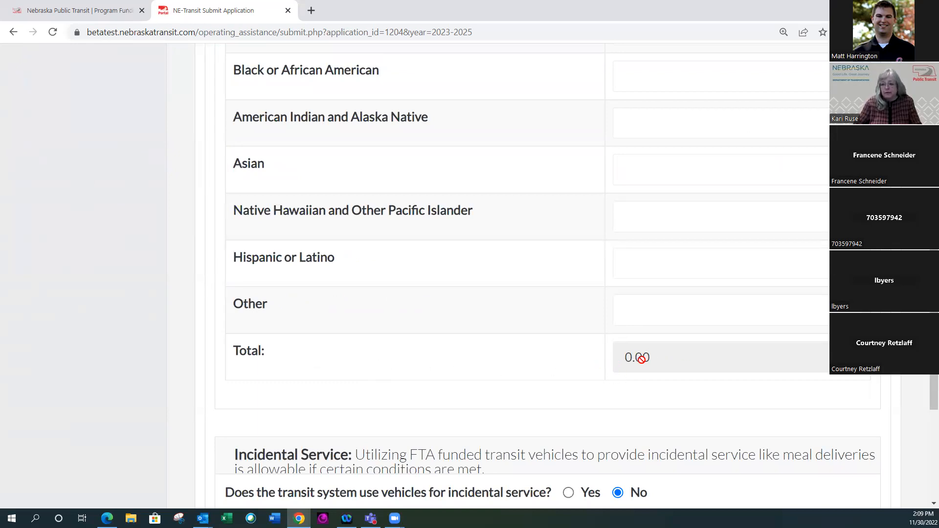
pyautogui.scroll(-3, 537, 215)
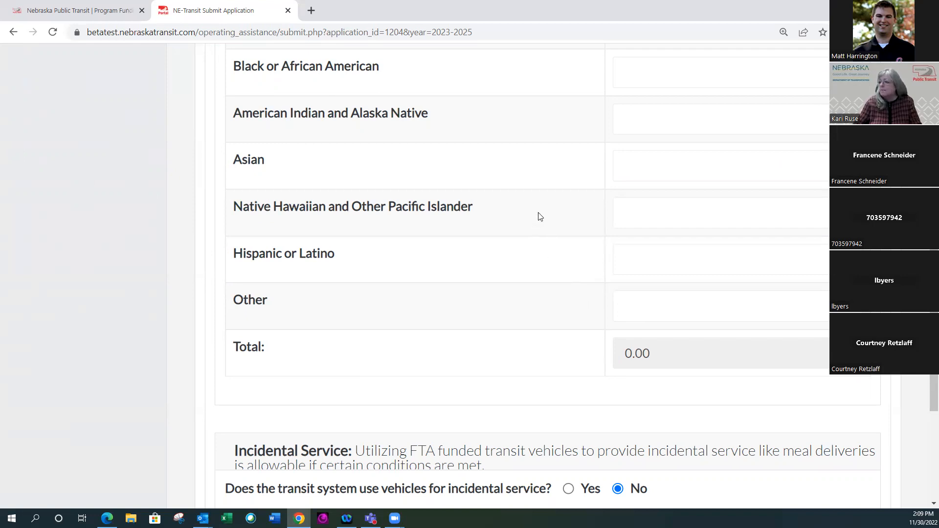
# Answer Yes to using vehicles for incidental service and review the certification statements with their Name and Title fields
pyautogui.scroll(-1, 481, 154)
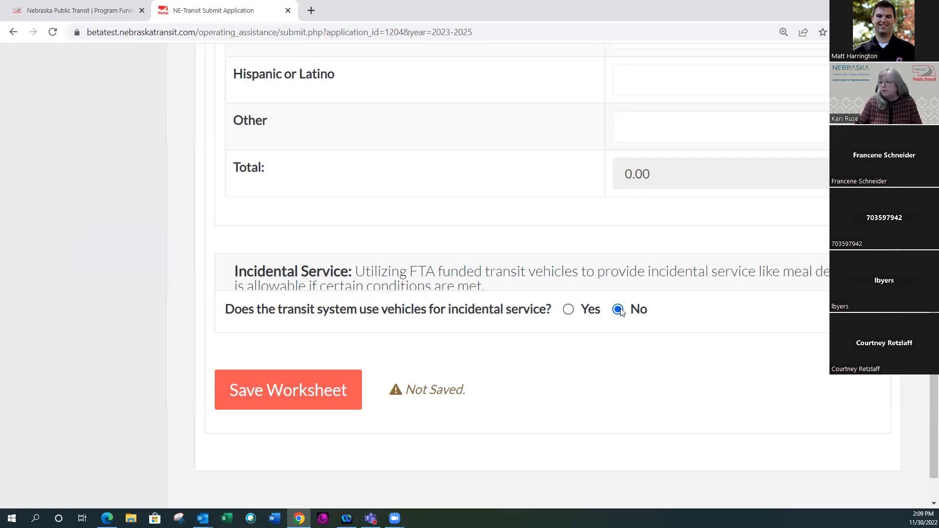
pyautogui.click(569, 309)
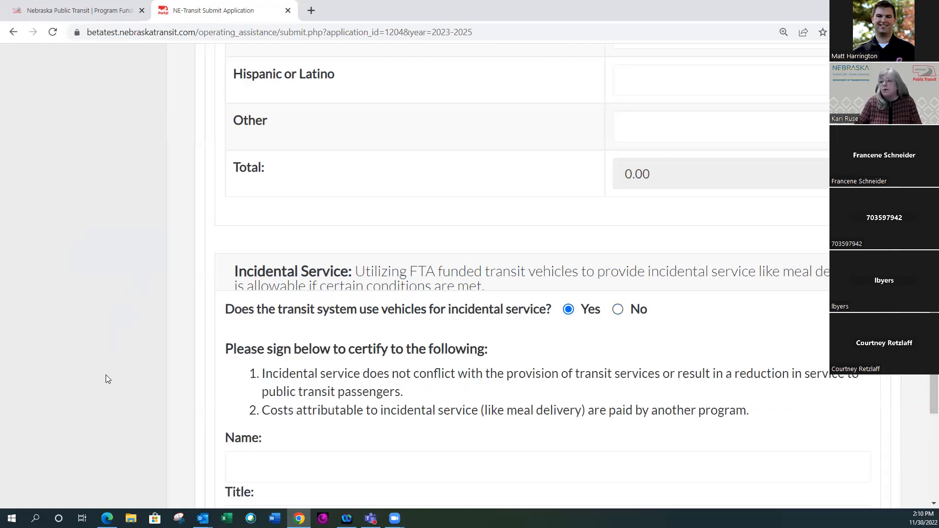
pyautogui.scroll(-2, 110, 370)
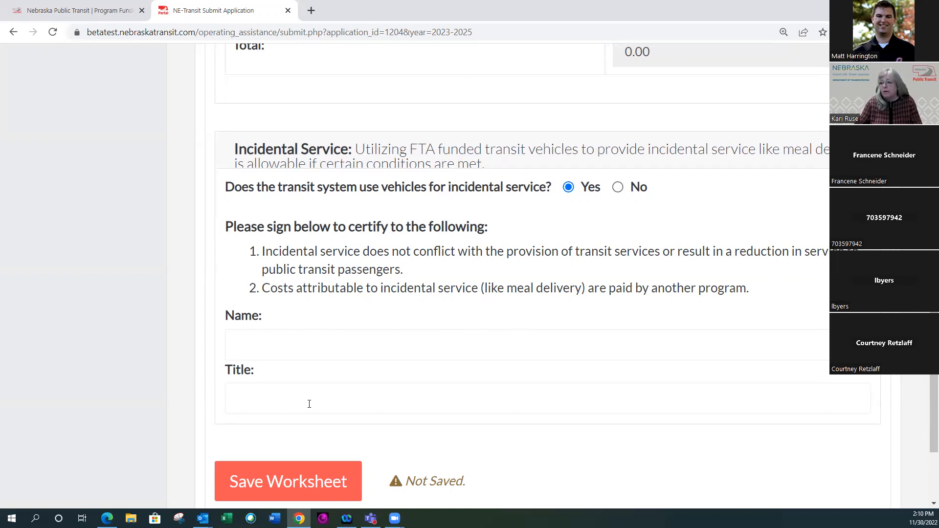
pyautogui.scroll(-1, 310, 380)
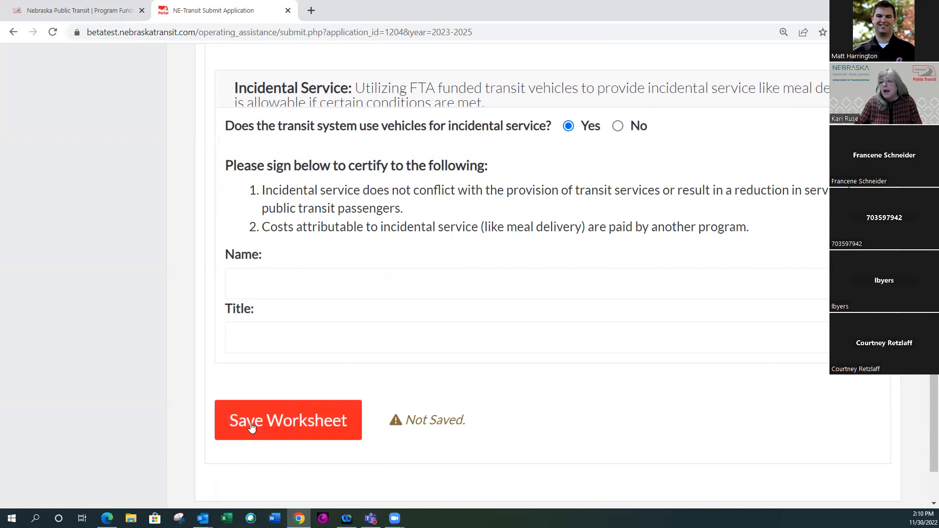
pyautogui.scroll(7, 236, 360)
pyautogui.scroll(4, 233, 361)
pyautogui.scroll(-10, 233, 360)
pyautogui.scroll(-2, 233, 361)
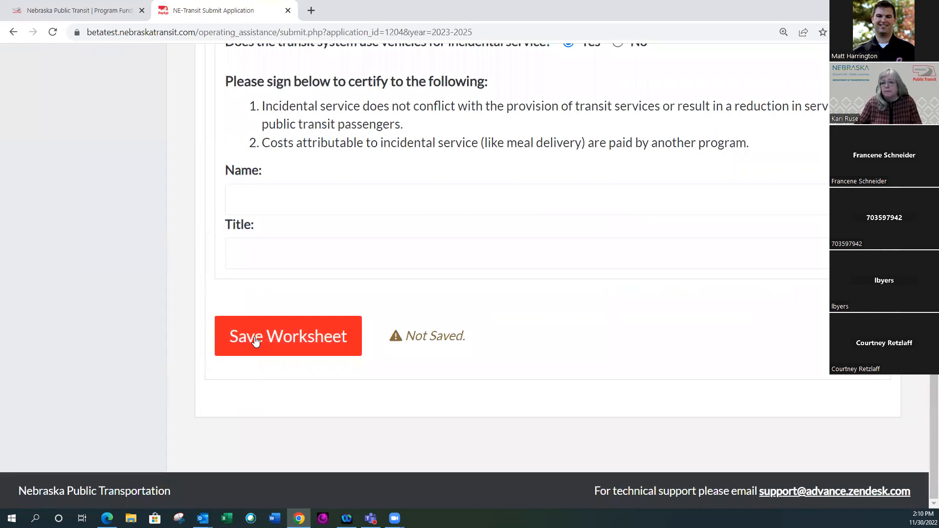
# Advance from the Service Area worksheet to the Transportation Service Narrative: Fleet Information worksheet
pyautogui.scroll(6, 342, 266)
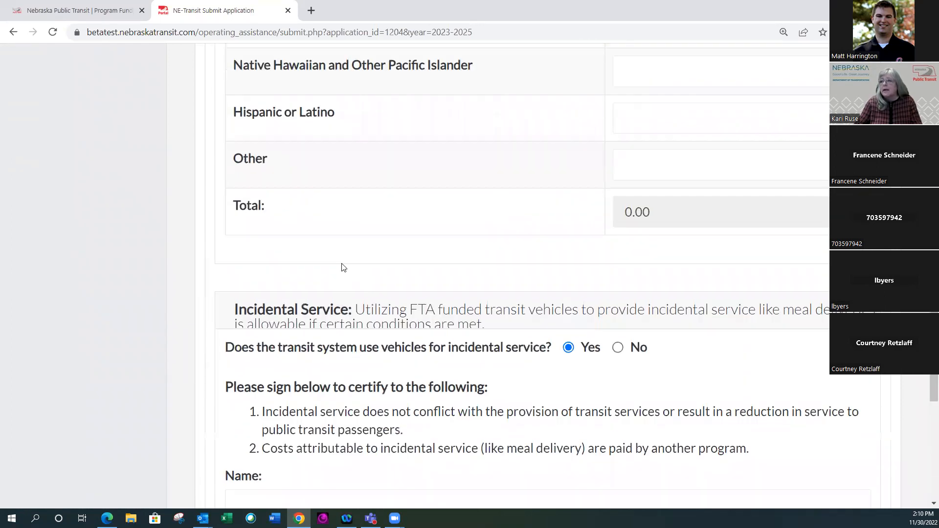
pyautogui.scroll(7, 342, 267)
pyautogui.scroll(5, 350, 280)
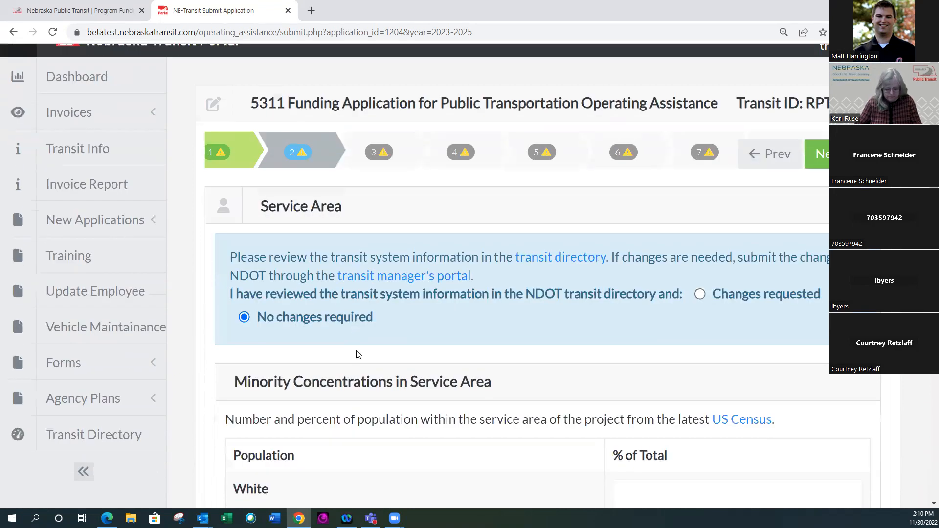
pyautogui.scroll(1, 360, 373)
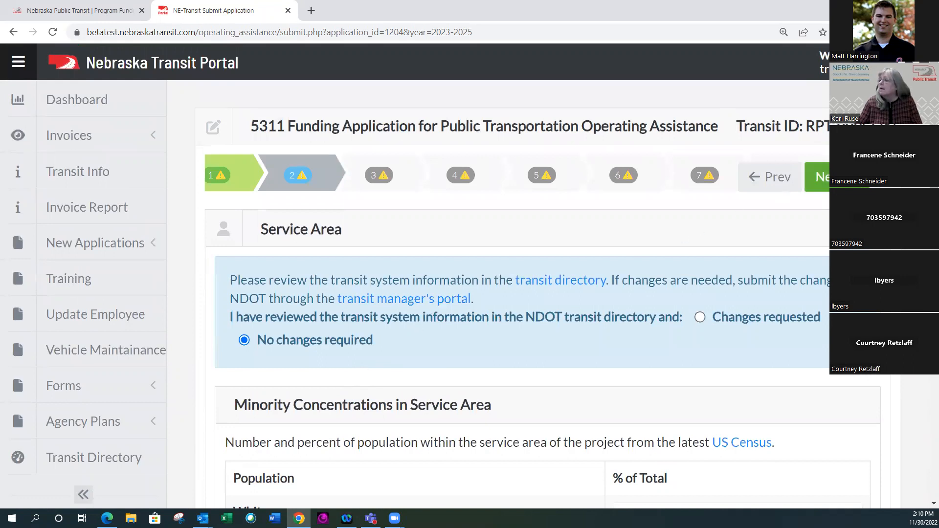
pyautogui.click(816, 177)
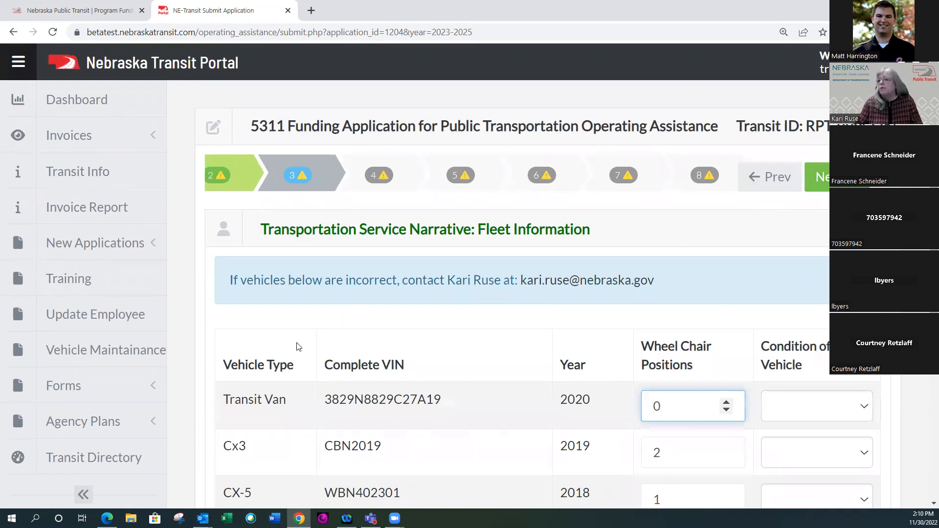
# Set the vehicle condition to excellent for the Transit Van, very good for the Cx3 and good for the CX-5
pyautogui.scroll(-2, 289, 406)
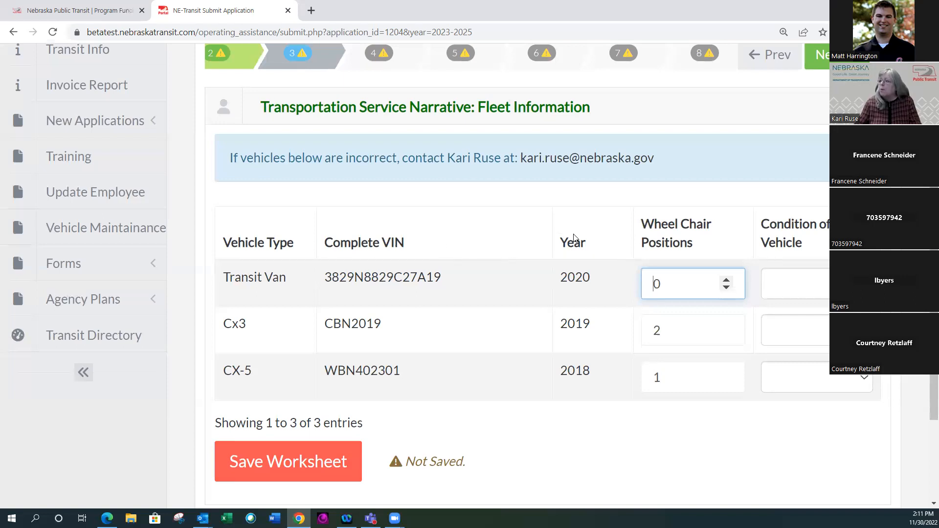
pyautogui.click(853, 284)
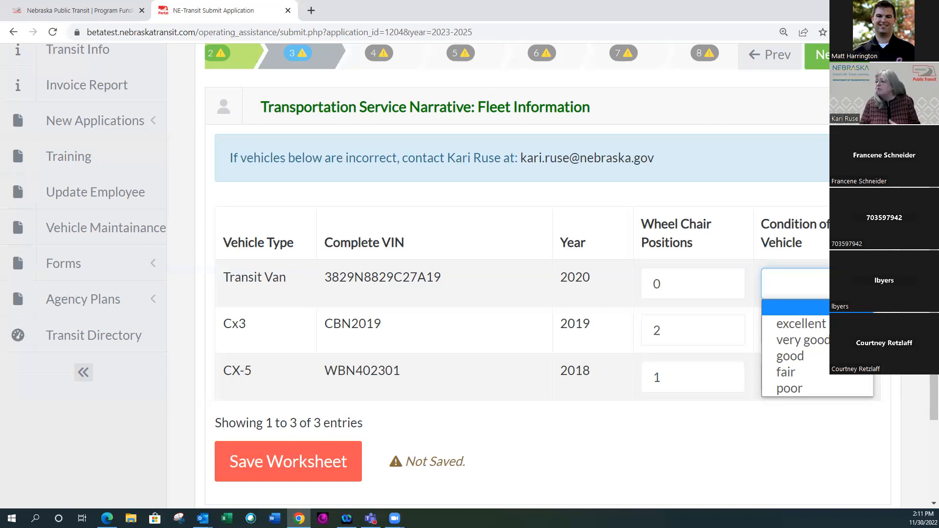
pyautogui.press('Escape')
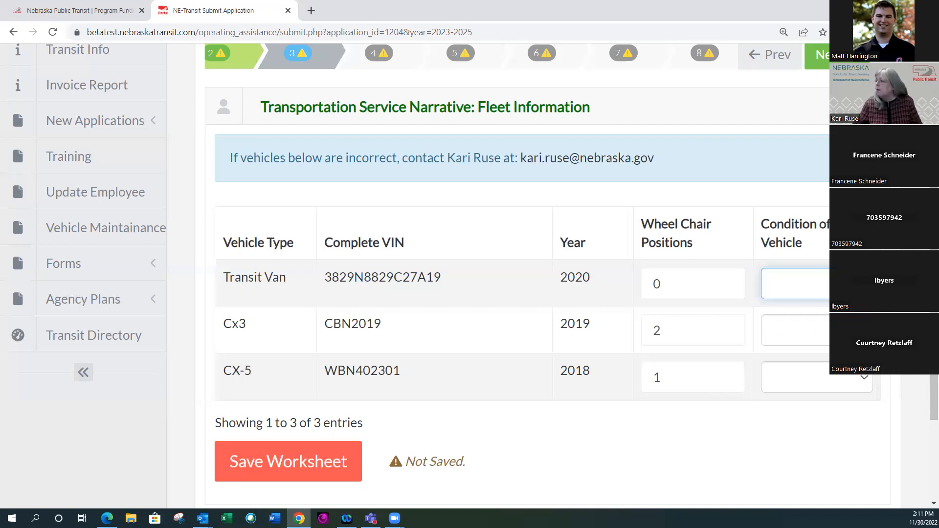
pyautogui.hotkey('alt', 'Down')
pyautogui.press('Down')
pyautogui.press('Return')
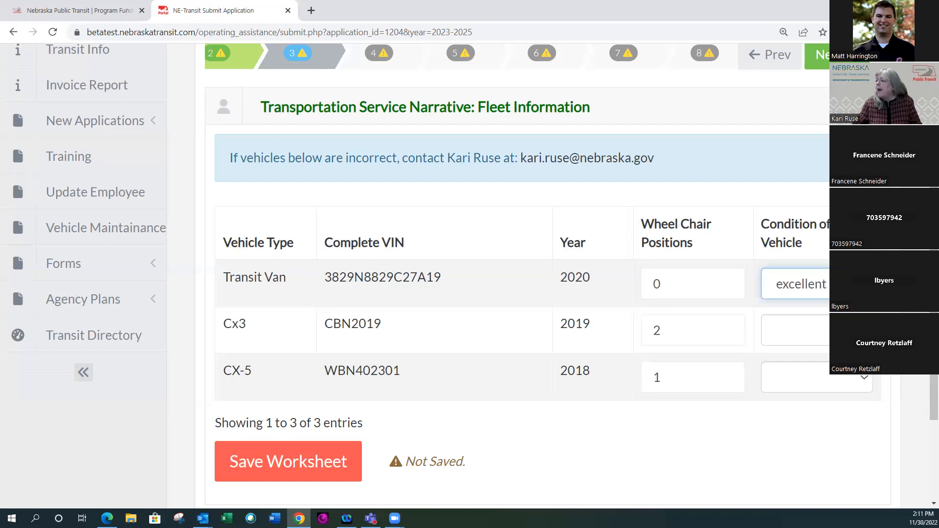
pyautogui.click(802, 330)
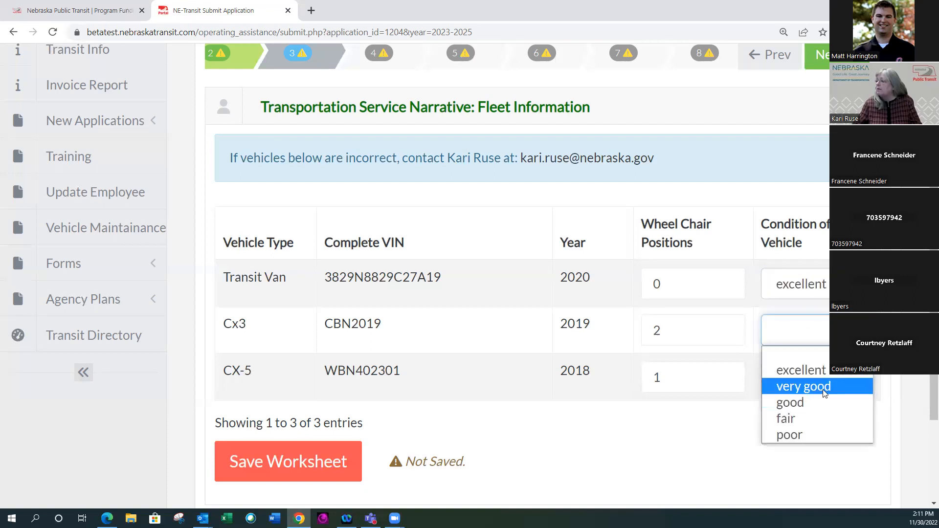
pyautogui.click(826, 388)
pyautogui.click(865, 377)
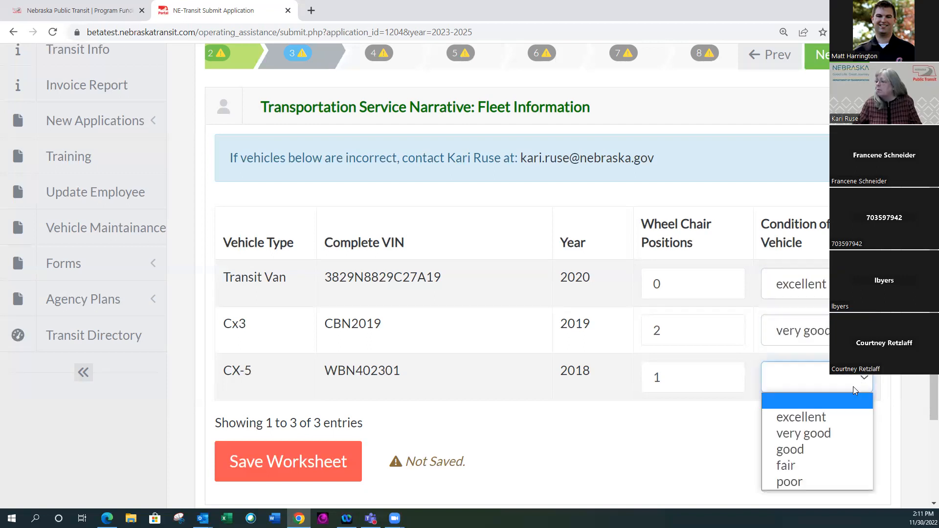
pyautogui.click(800, 448)
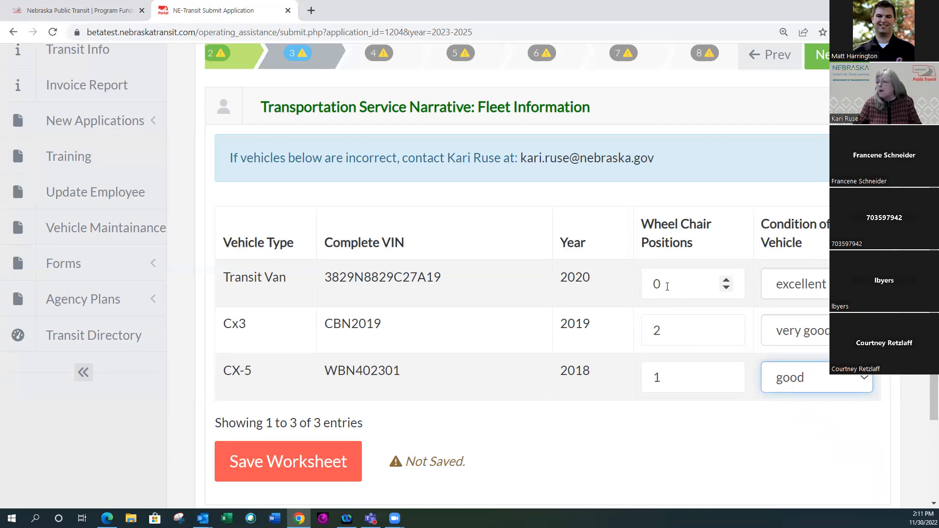
# Save the Fleet Information worksheet to bring up the Certification of Equivalent Service form
pyautogui.scroll(-1, 672, 324)
pyautogui.scroll(-1, 668, 321)
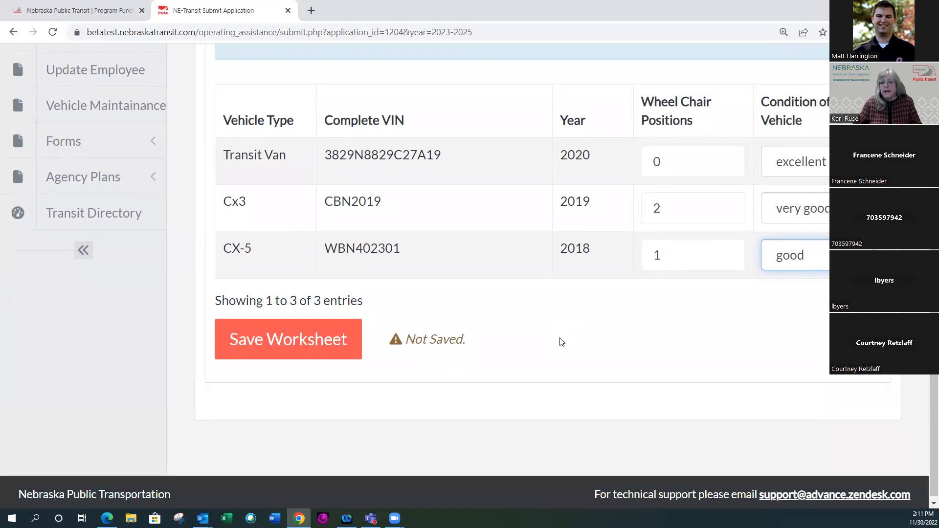
pyautogui.click(249, 338)
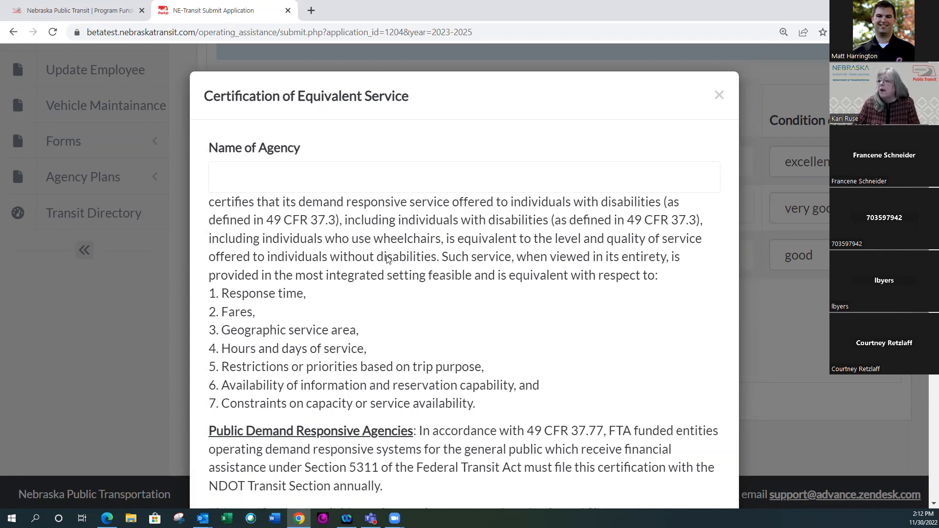
# Review the Certification of Equivalent Service from Name of Agency through the authorized official fields to the elderly and disabled transit services description
pyautogui.click(276, 176)
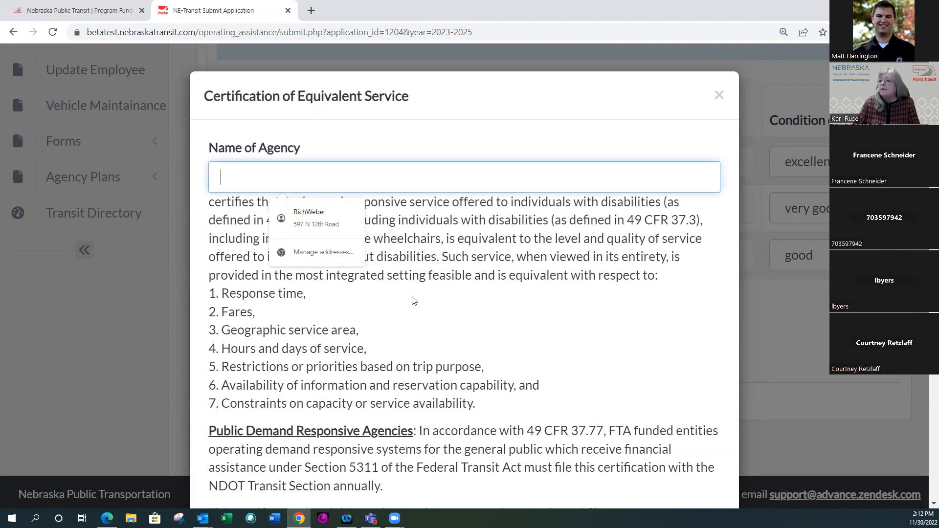
pyautogui.scroll(-1, 416, 298)
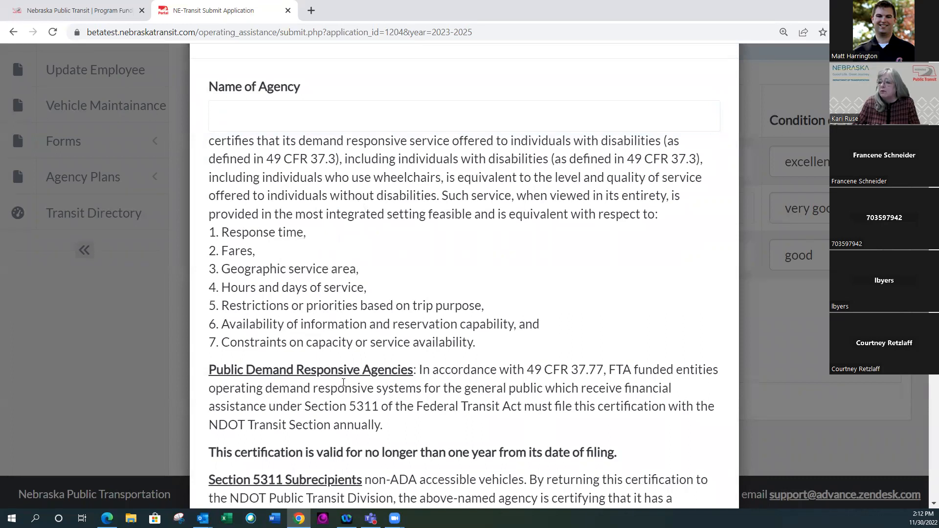
pyautogui.scroll(-1, 401, 410)
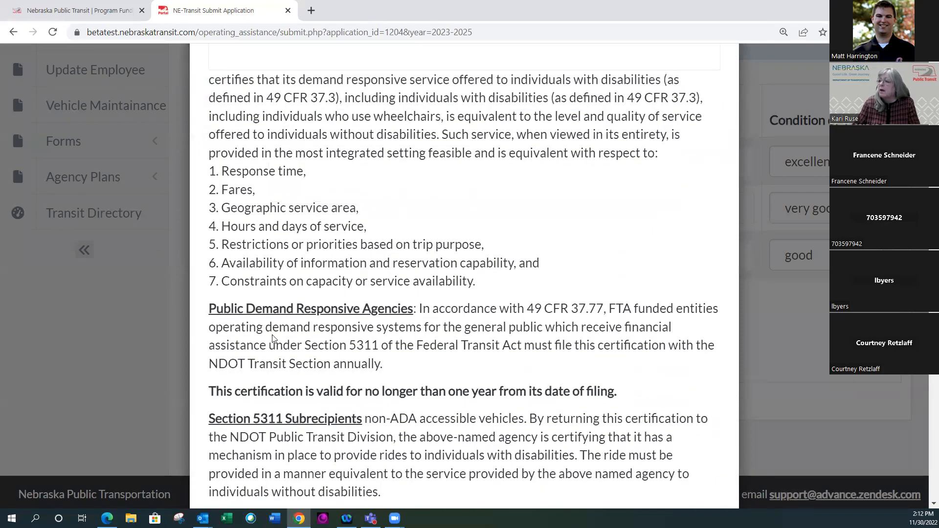
pyautogui.scroll(-1, 271, 344)
pyautogui.scroll(-1, 271, 344)
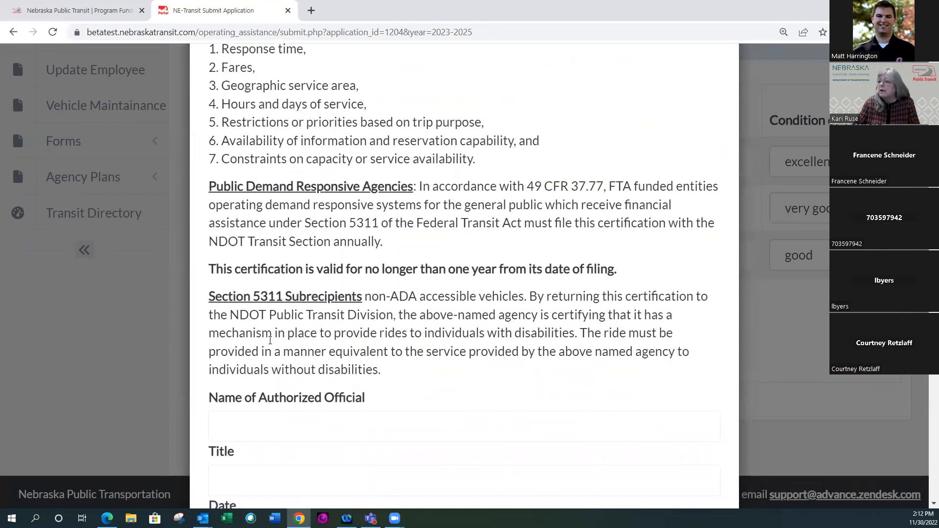
pyautogui.scroll(-1, 272, 337)
pyautogui.scroll(-1, 269, 329)
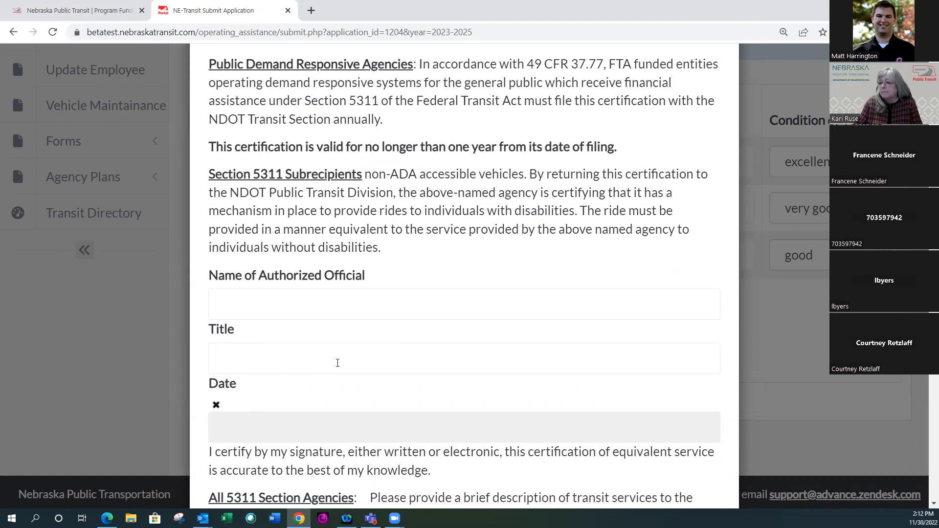
pyautogui.scroll(-4, 342, 367)
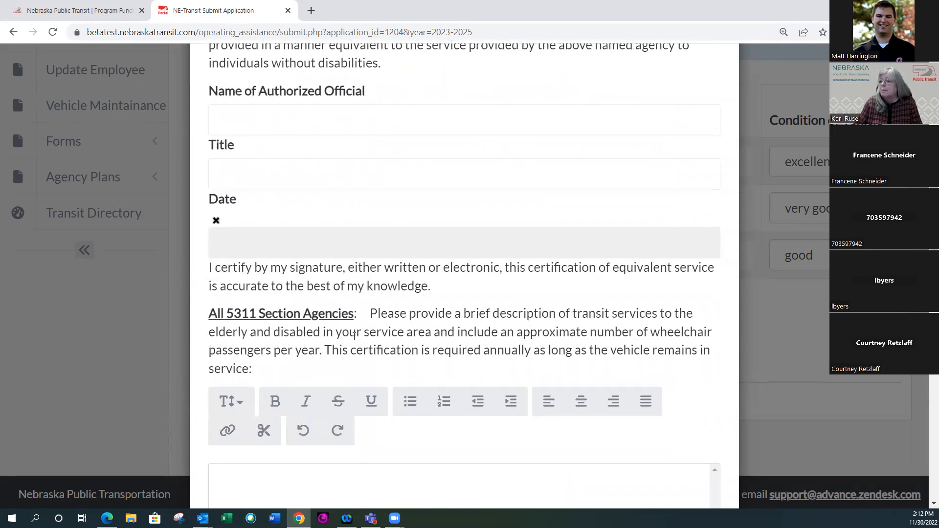
pyautogui.scroll(-4, 349, 362)
pyautogui.click(255, 307)
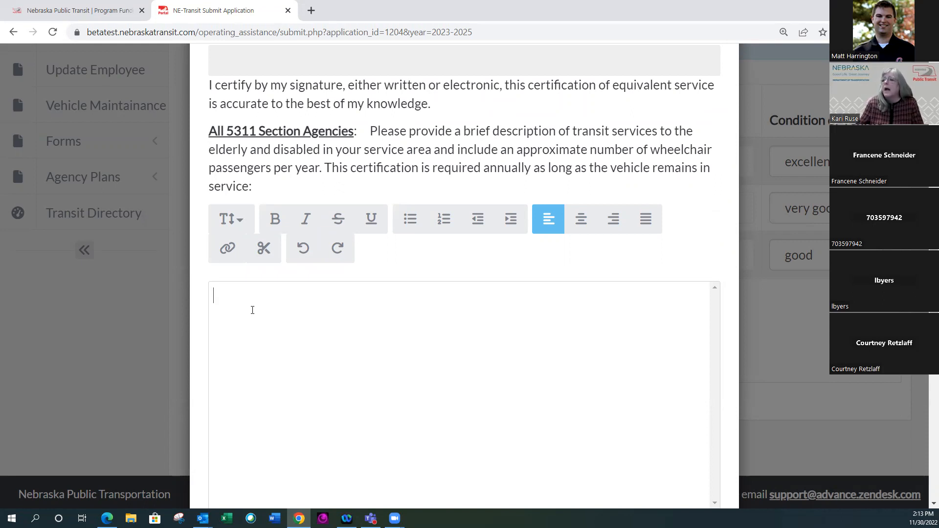
pyautogui.scroll(-3, 294, 342)
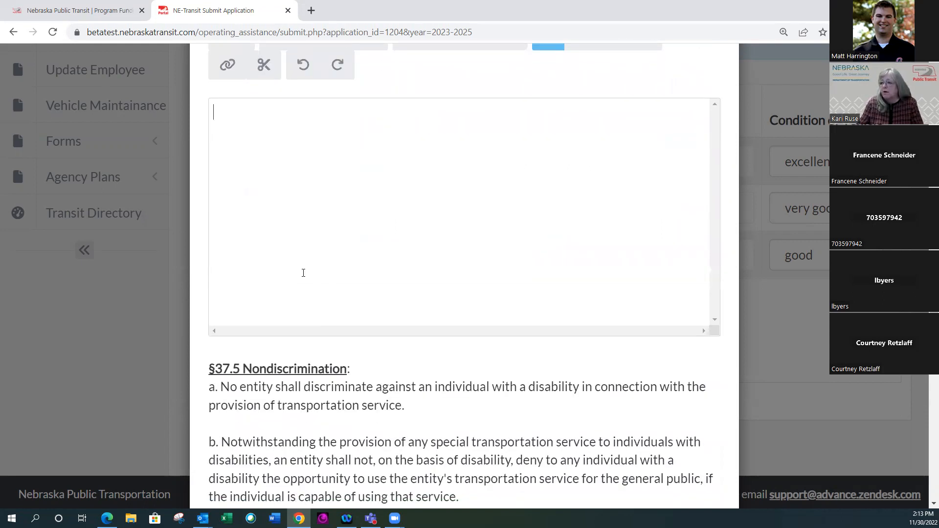
pyautogui.scroll(4, 275, 235)
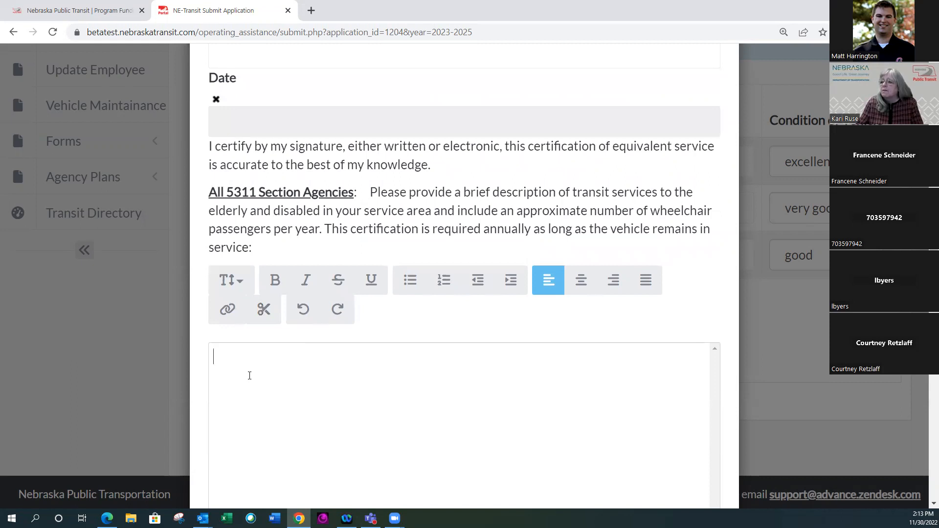
# Read the §37.5 Nondiscrimination clauses a to h of the certification and cancel the form without submitting it
pyautogui.scroll(-7, 342, 391)
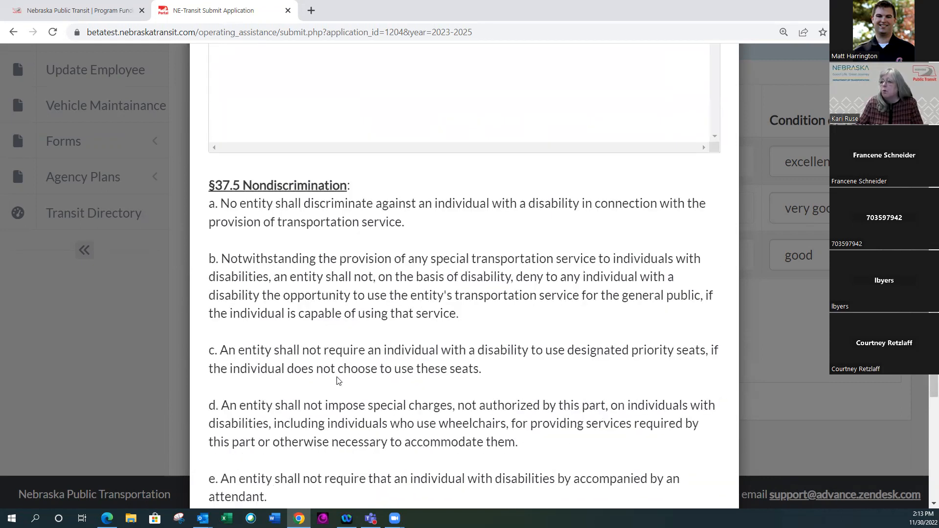
pyautogui.scroll(-7, 337, 380)
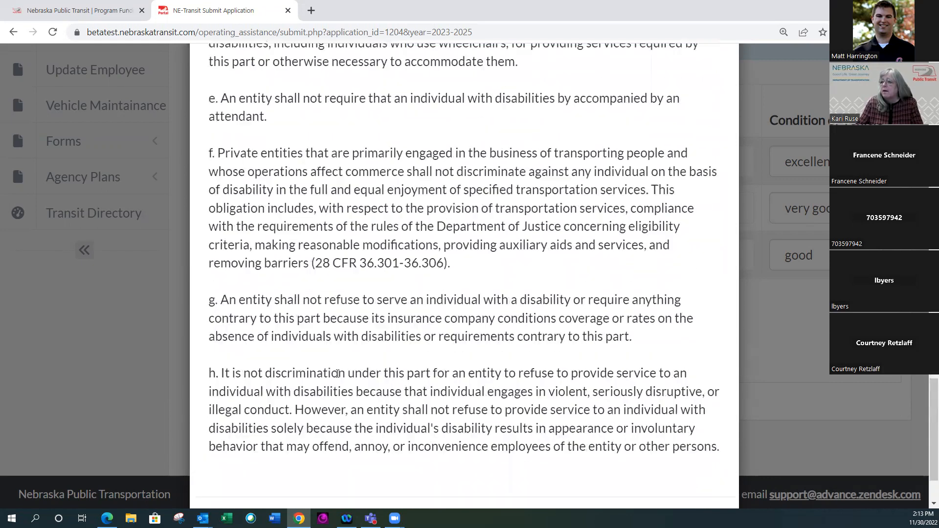
pyautogui.scroll(5, 330, 348)
pyautogui.scroll(3, 329, 347)
pyautogui.scroll(-3, 341, 362)
pyautogui.scroll(-5, 341, 362)
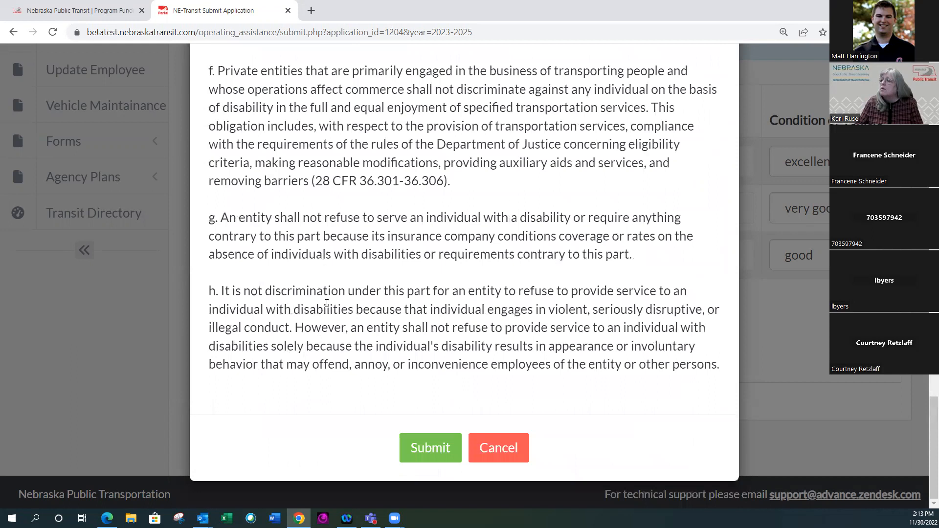
pyautogui.scroll(6, 327, 304)
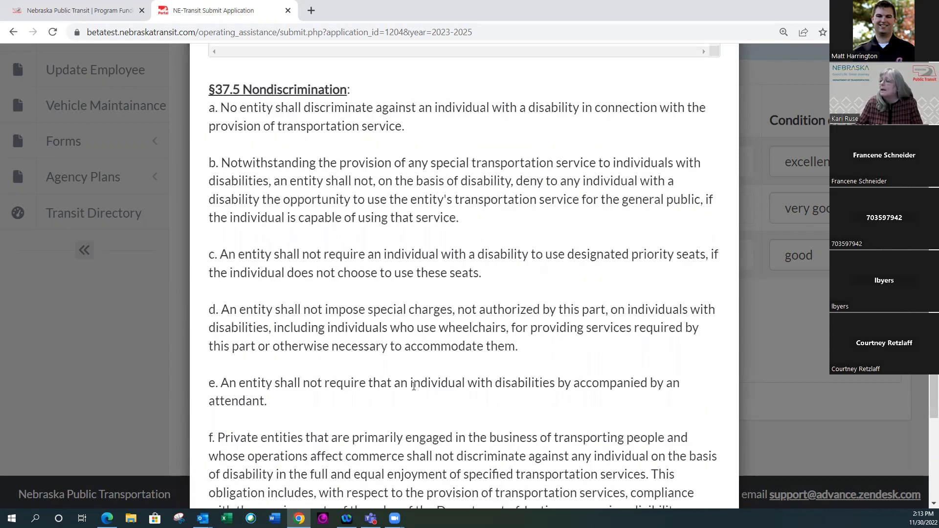
pyautogui.scroll(-6, 414, 386)
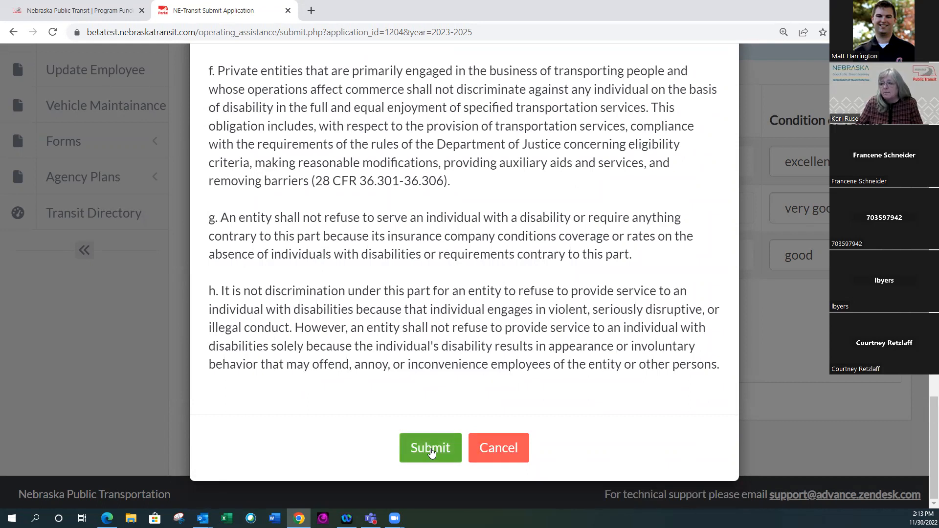
pyautogui.click(497, 447)
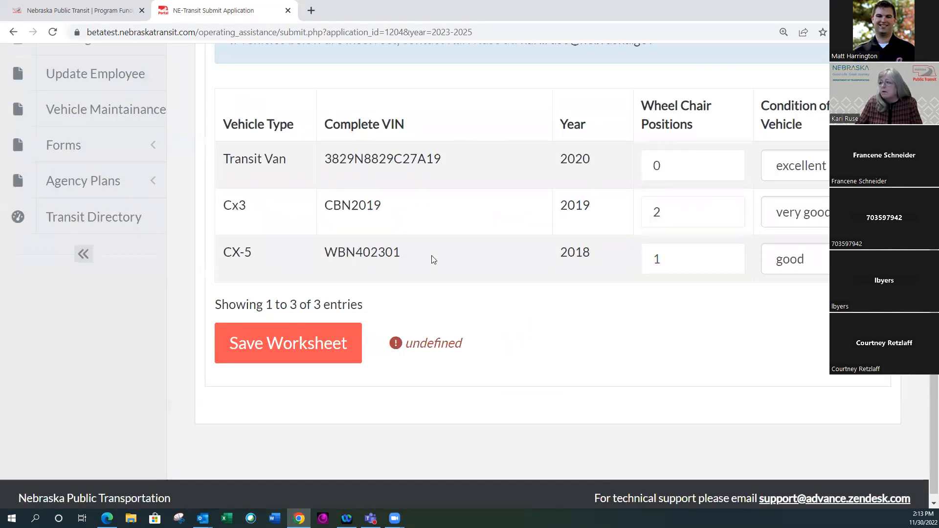
# Save the Fleet Information worksheet again to reopen the Certification of Equivalent Service, look through the whole form and cancel it
pyautogui.scroll(1, 434, 260)
pyautogui.scroll(-1, 433, 260)
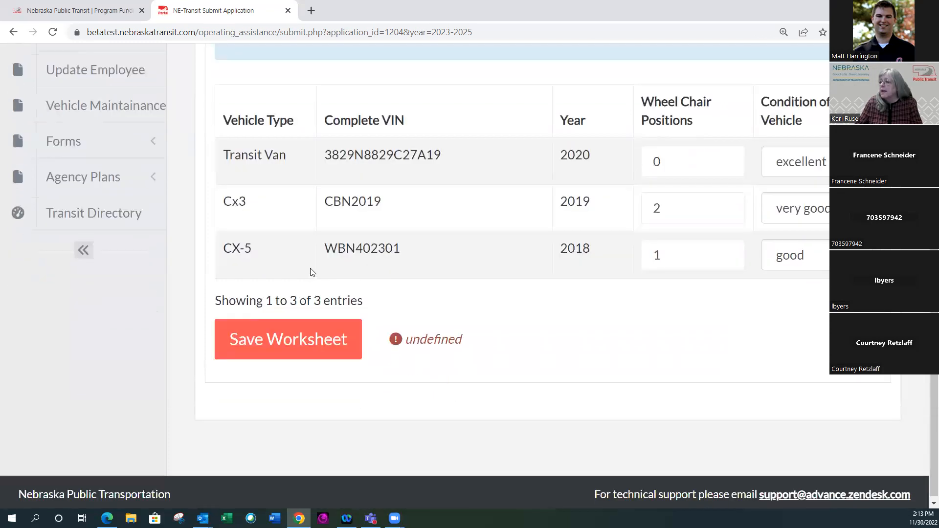
pyautogui.click(267, 341)
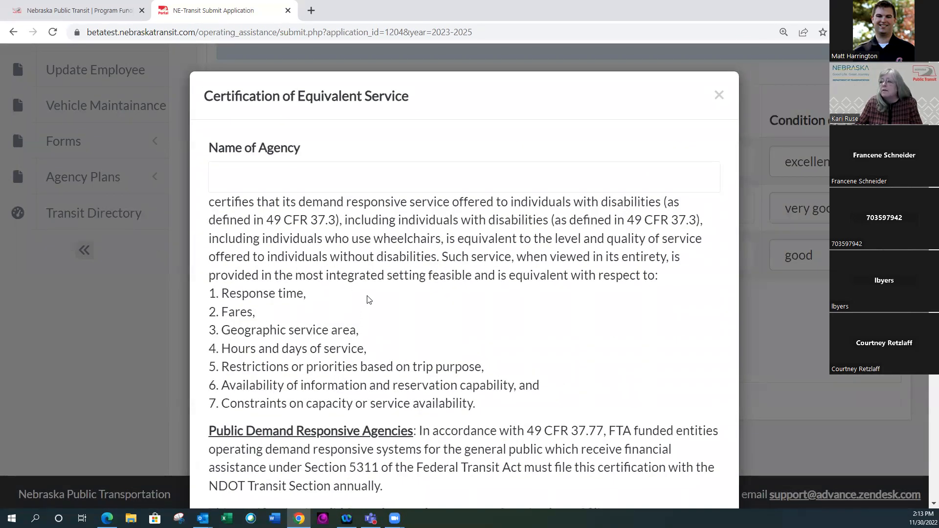
pyautogui.scroll(-8, 414, 303)
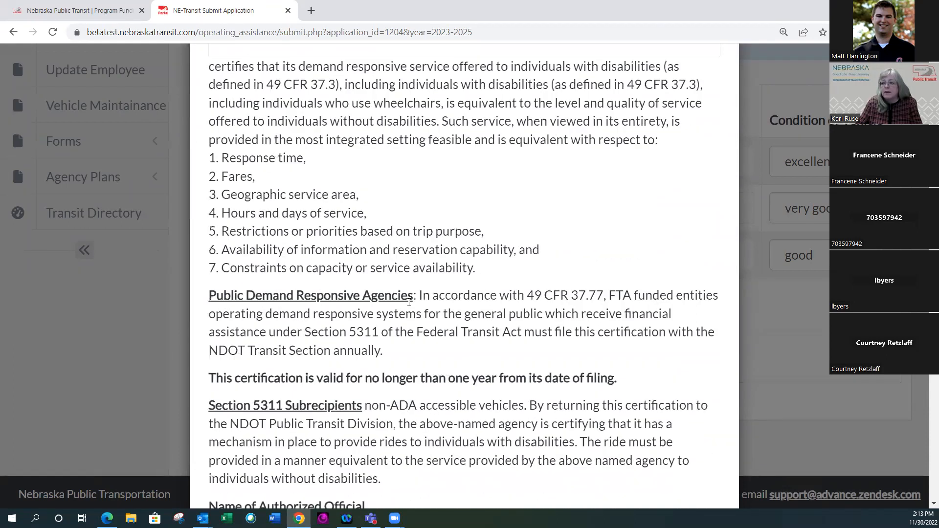
pyautogui.scroll(-10, 391, 304)
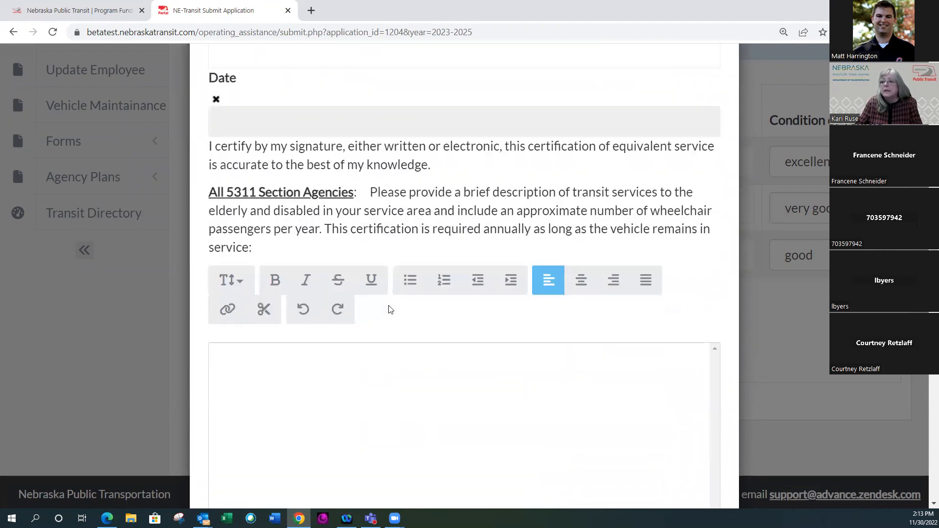
pyautogui.scroll(-9, 386, 277)
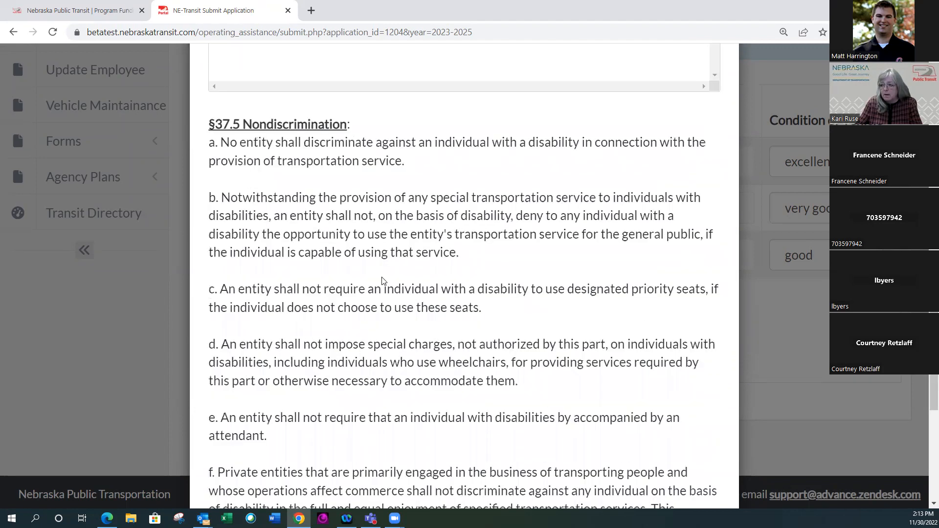
pyautogui.scroll(-3, 383, 280)
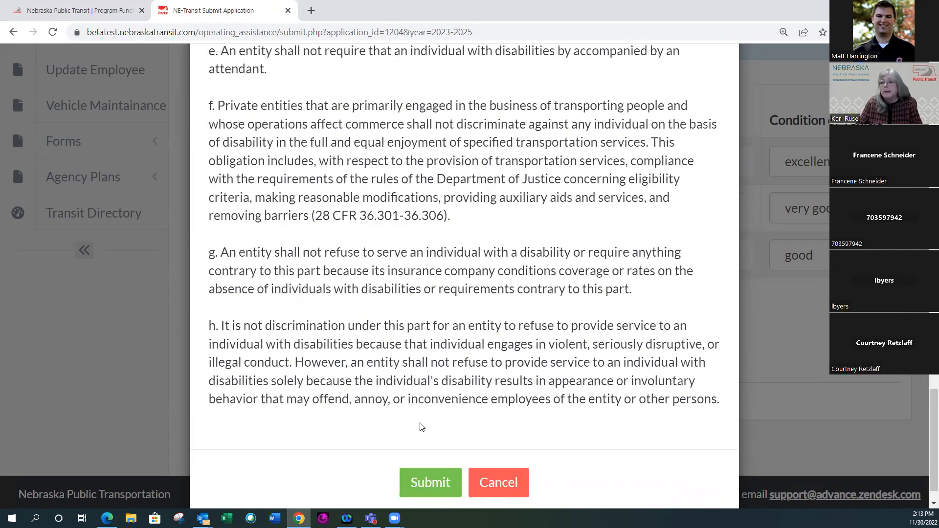
pyautogui.click(499, 489)
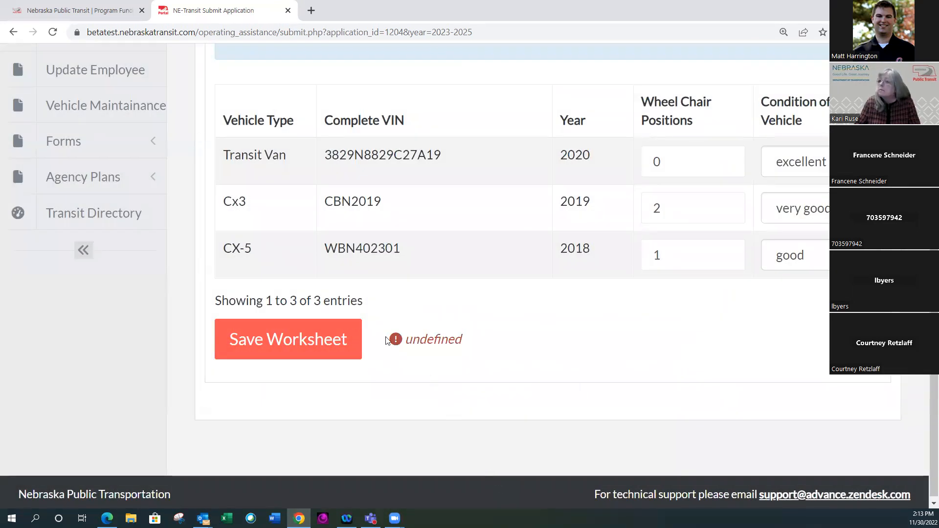
# Advance to the Operating Budget worksheet and review its eligible expense rows, including the Driver(s) Salaries and Employer Costs fields
pyautogui.scroll(4, 315, 283)
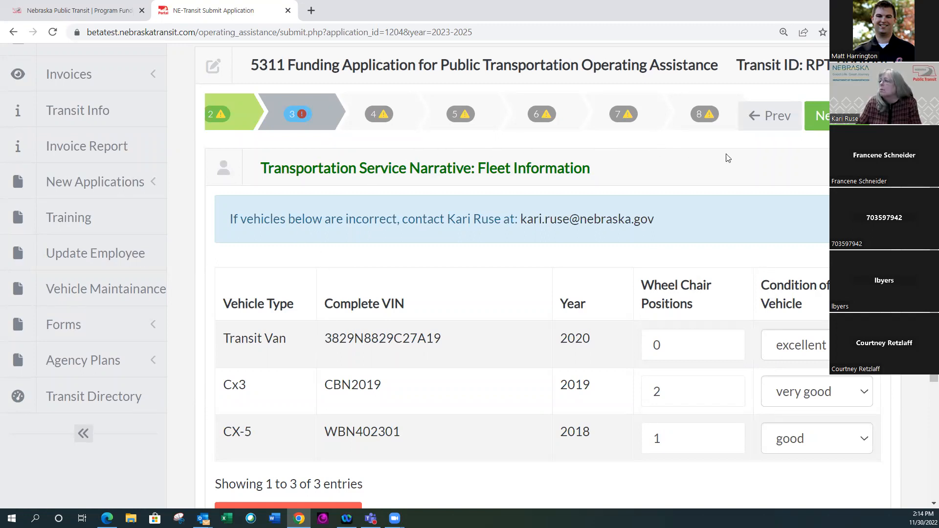
pyautogui.click(817, 116)
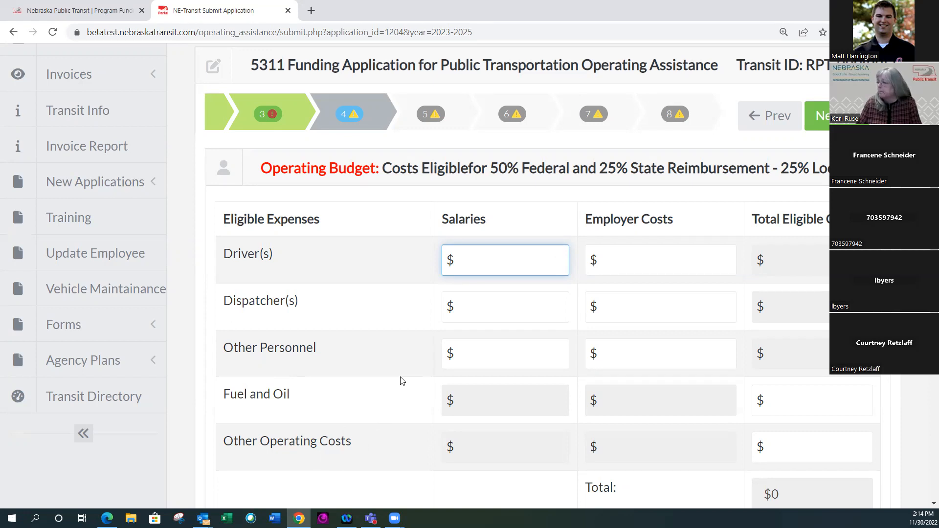
pyautogui.scroll(2, 402, 379)
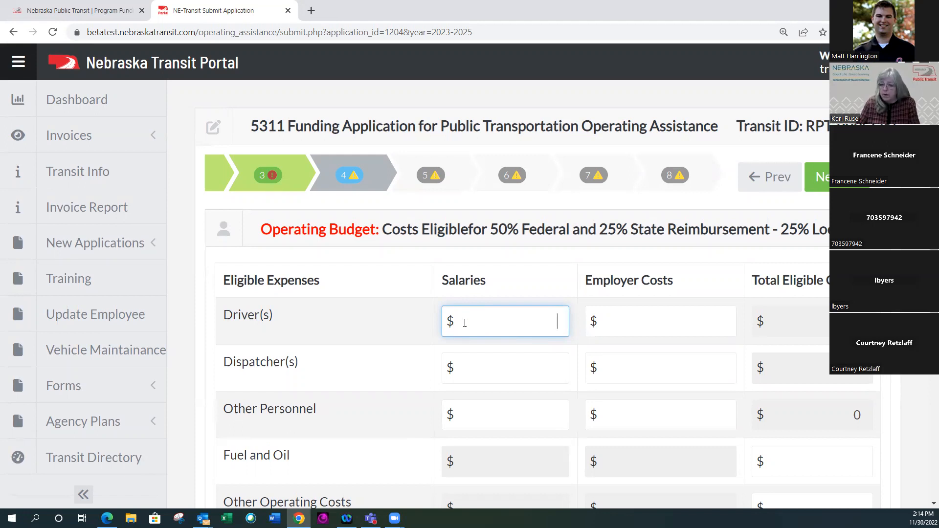
pyautogui.click(617, 320)
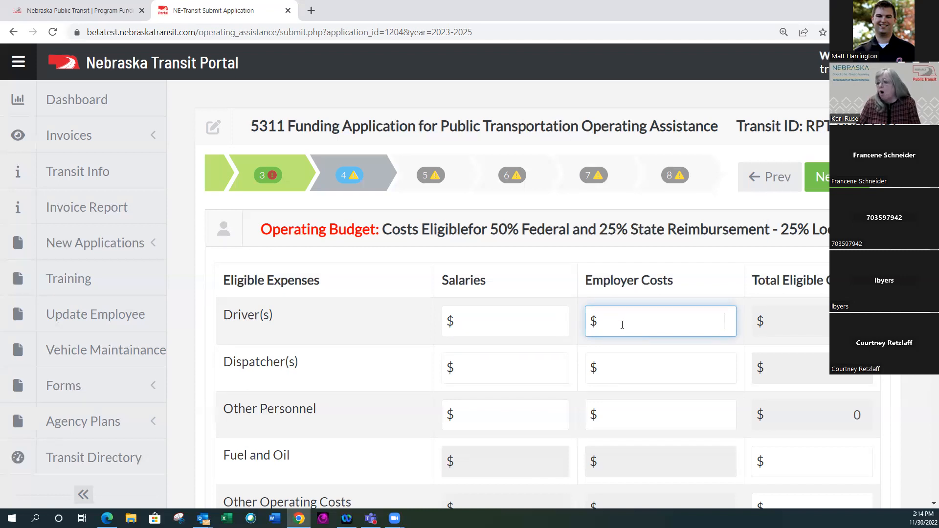
pyautogui.scroll(-3, 623, 324)
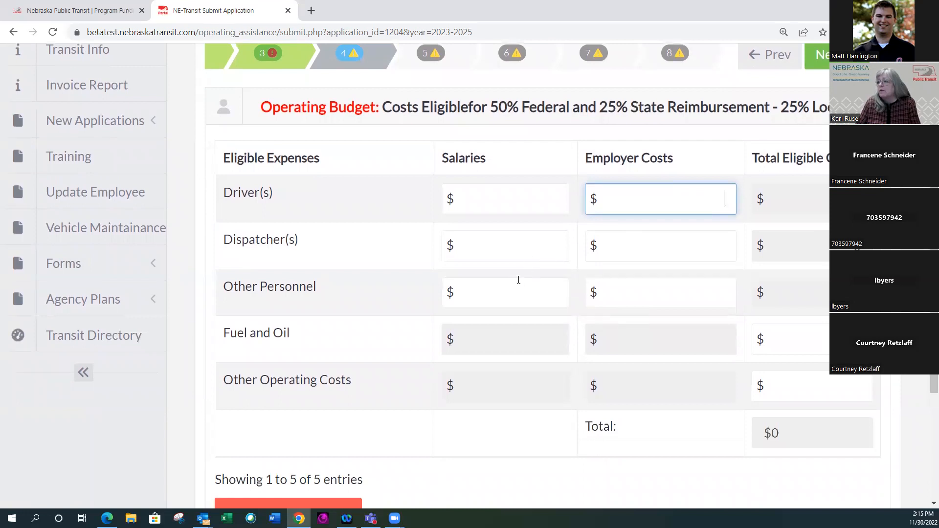
pyautogui.scroll(-1, 518, 276)
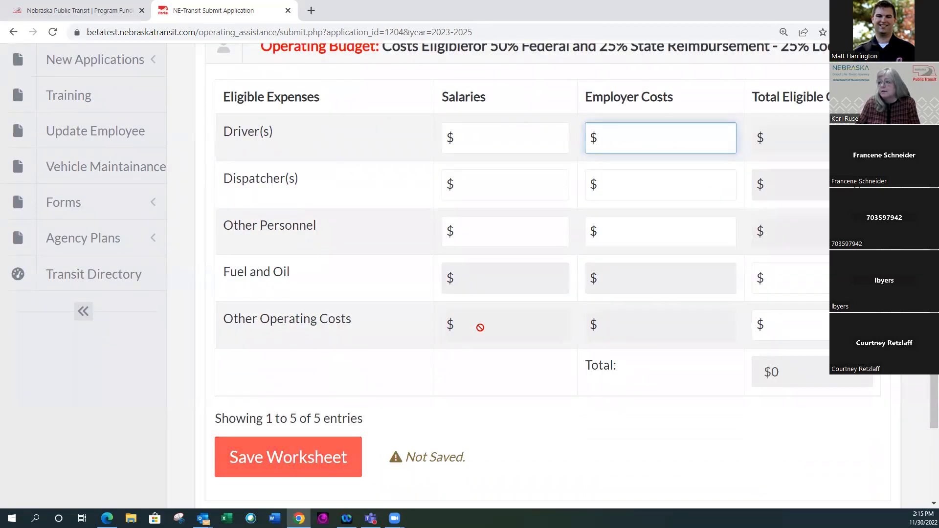
pyautogui.scroll(3, 479, 330)
pyautogui.scroll(-1, 481, 331)
pyautogui.scroll(4, 482, 332)
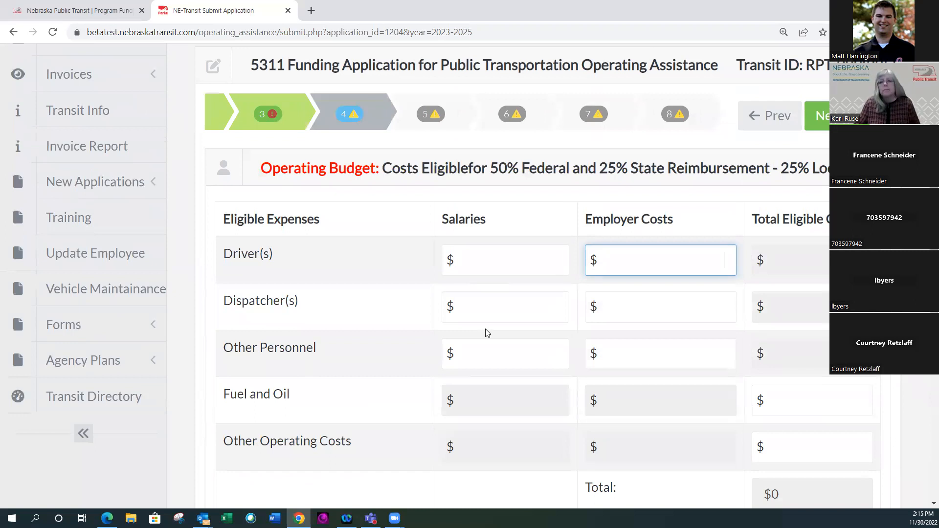
pyautogui.scroll(2, 500, 321)
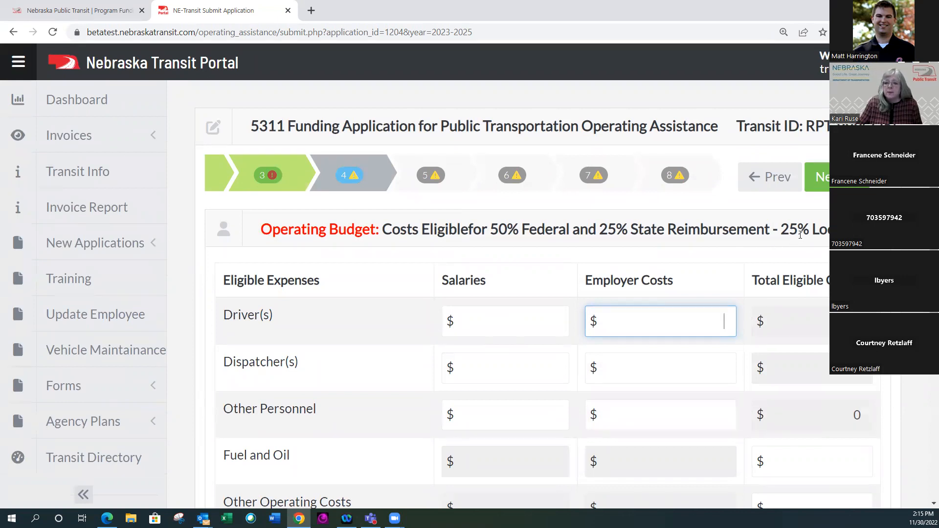
# Advance to the Non-Operating Budget worksheet and review its eligible expense rows from Project (Transit) Manager through Indirect Cost Rate
pyautogui.click(825, 176)
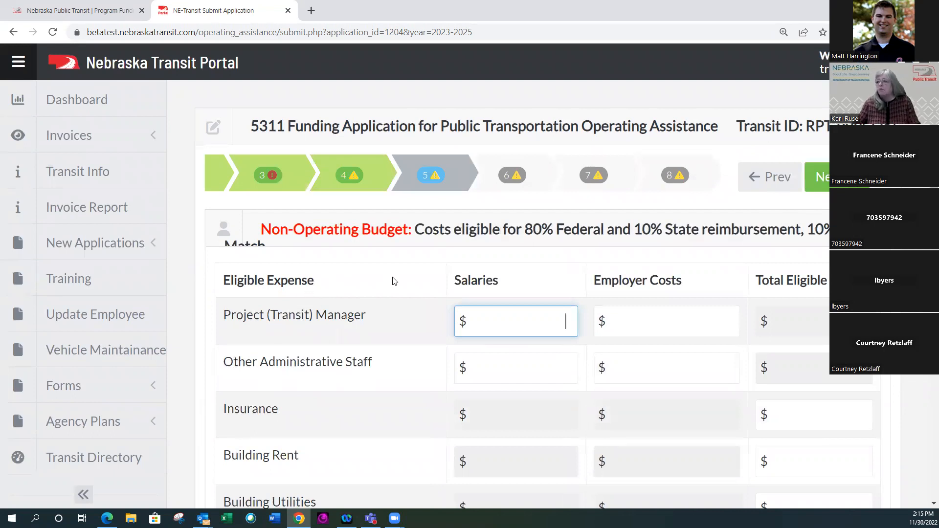
pyautogui.scroll(-1, 425, 348)
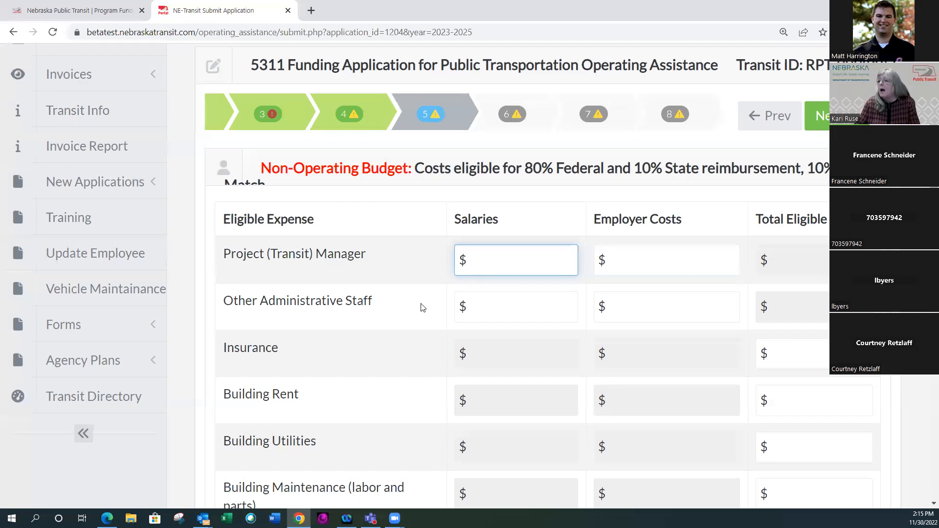
pyautogui.click(484, 308)
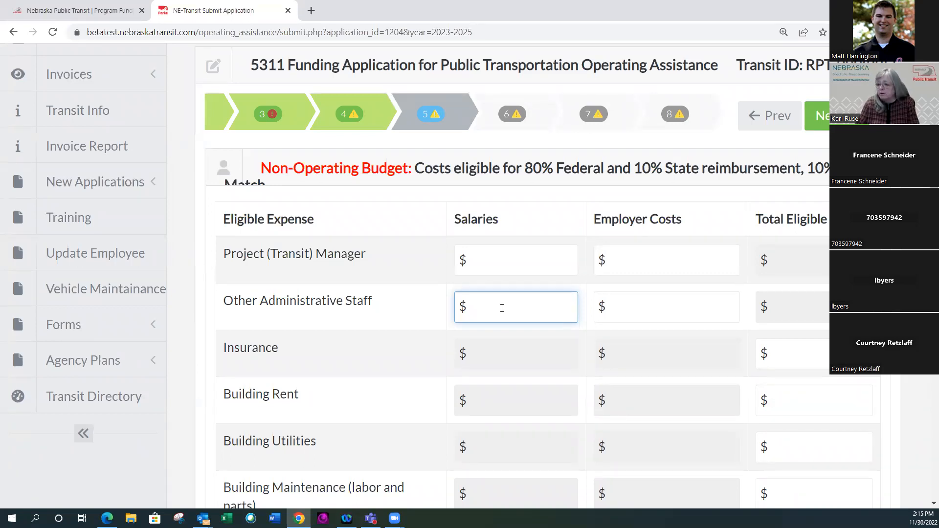
pyautogui.scroll(-3, 333, 356)
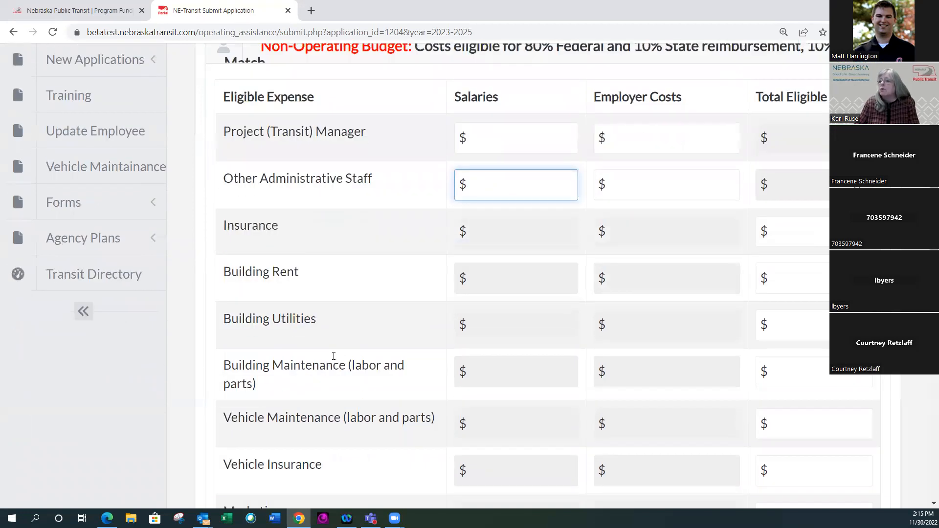
pyautogui.scroll(-2, 361, 366)
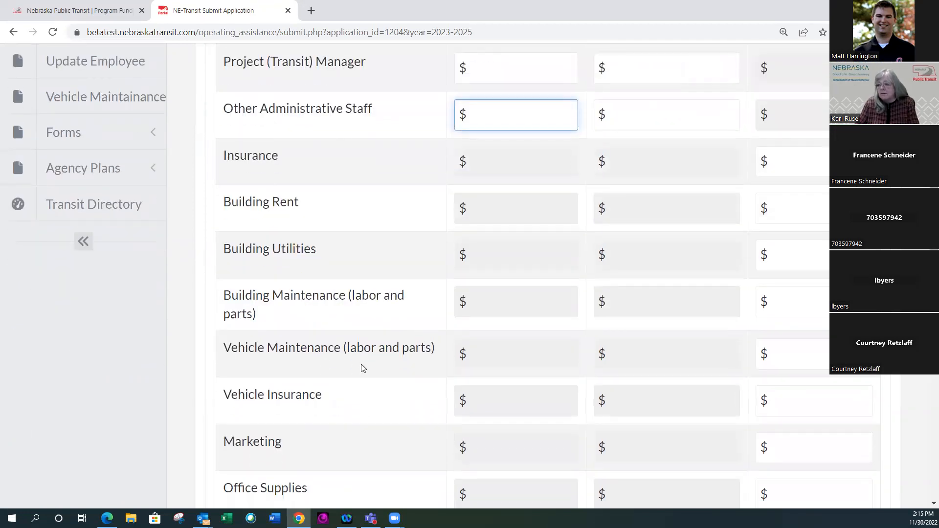
pyautogui.scroll(-2, 311, 382)
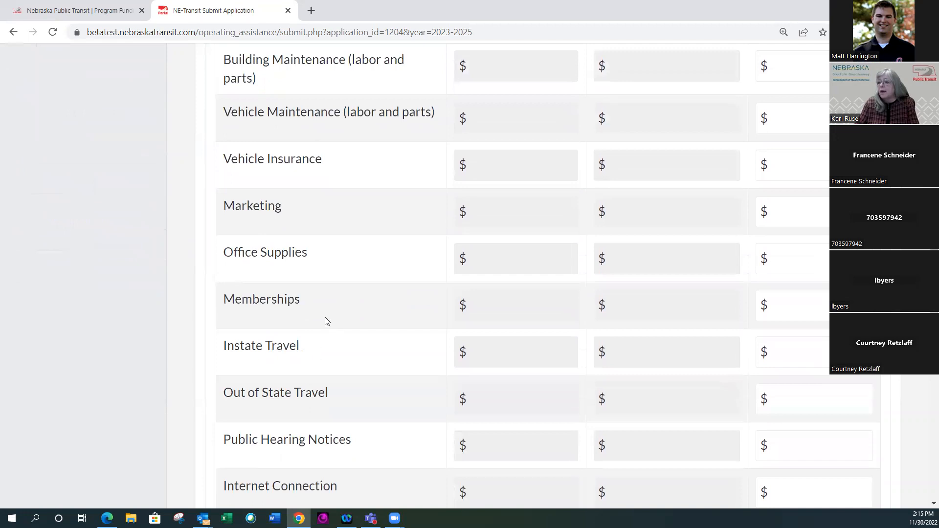
pyautogui.scroll(-1, 338, 232)
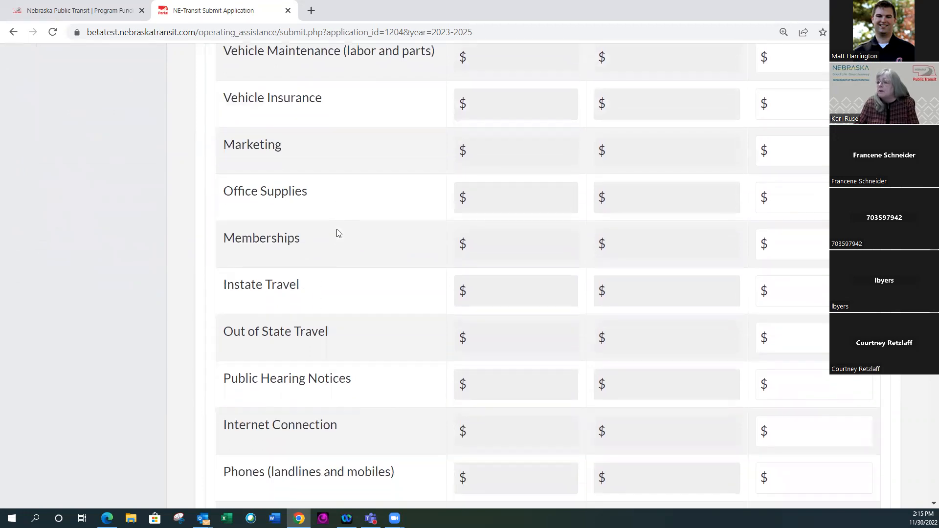
pyautogui.scroll(-4, 338, 233)
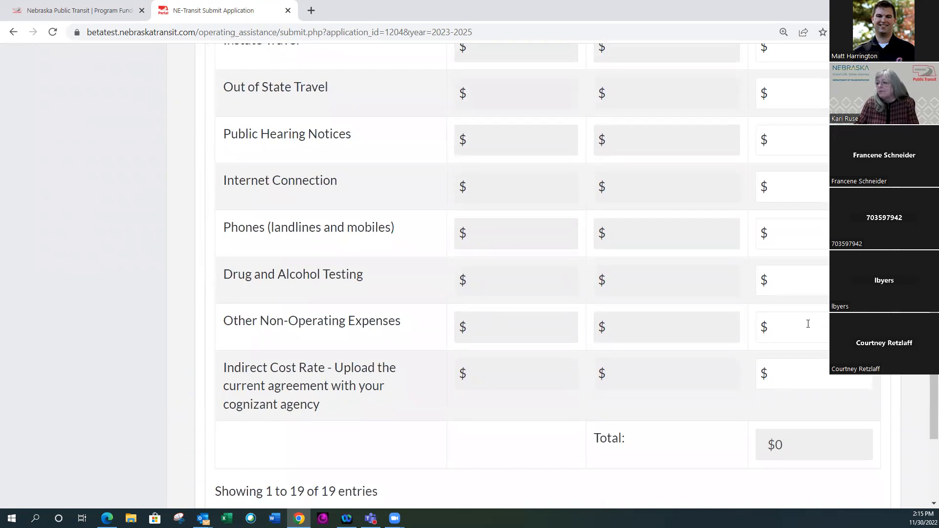
pyautogui.scroll(-1, 808, 325)
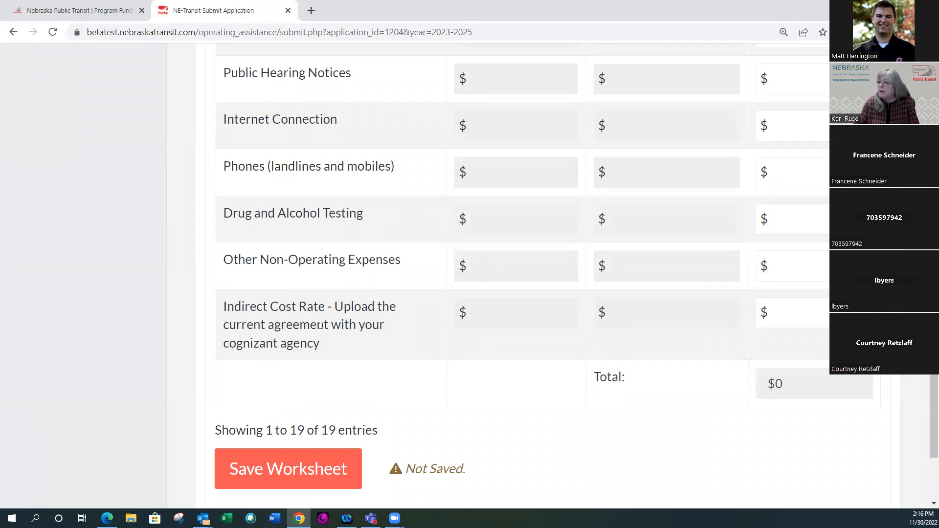
# Examine the Indirect Cost Rate row's total eligible cost field and look back over the whole Non-Operating Budget worksheet
pyautogui.click(785, 313)
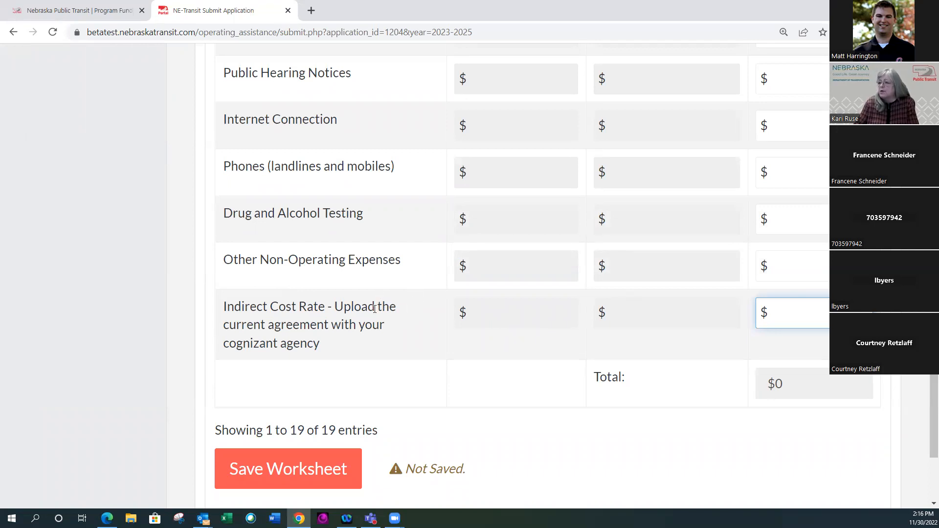
pyautogui.scroll(8, 420, 246)
pyautogui.scroll(-10, 419, 246)
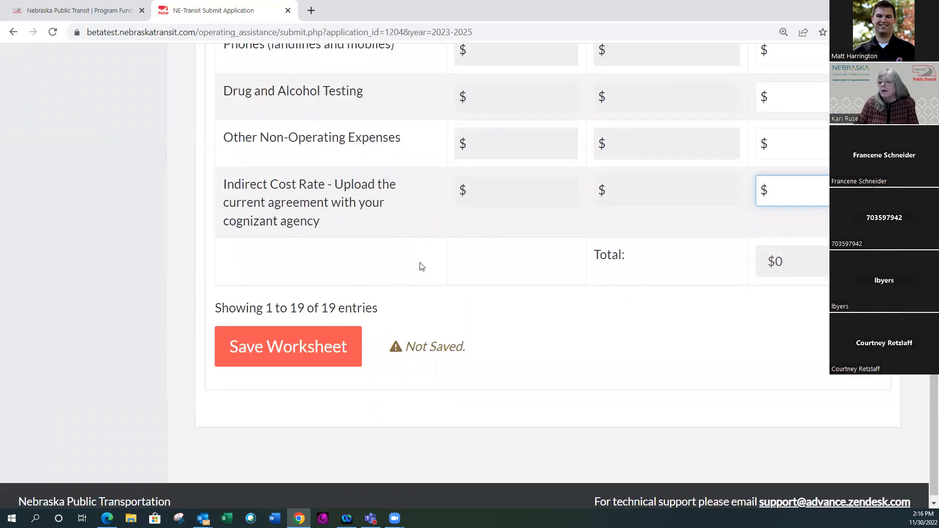
pyautogui.scroll(9, 454, 249)
pyautogui.scroll(10, 456, 246)
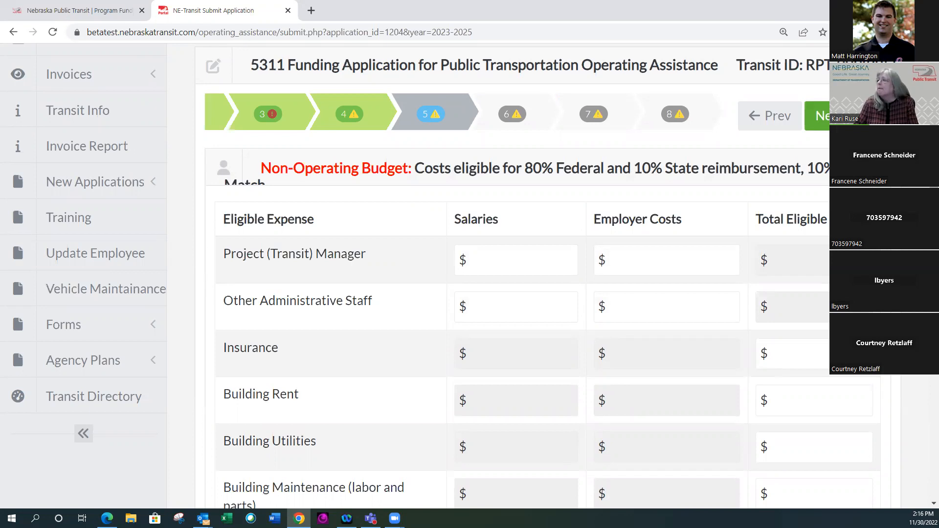
# Advance to the Project Income Source worksheet and review its in-kind cost note and the Fares and Contracts, Contract Source and Amount fields
pyautogui.click(817, 116)
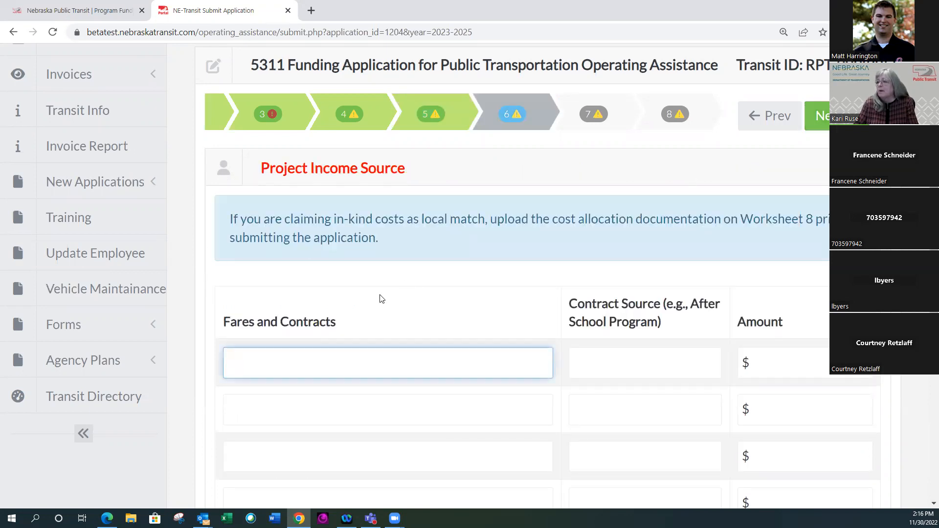
pyautogui.scroll(-2, 384, 297)
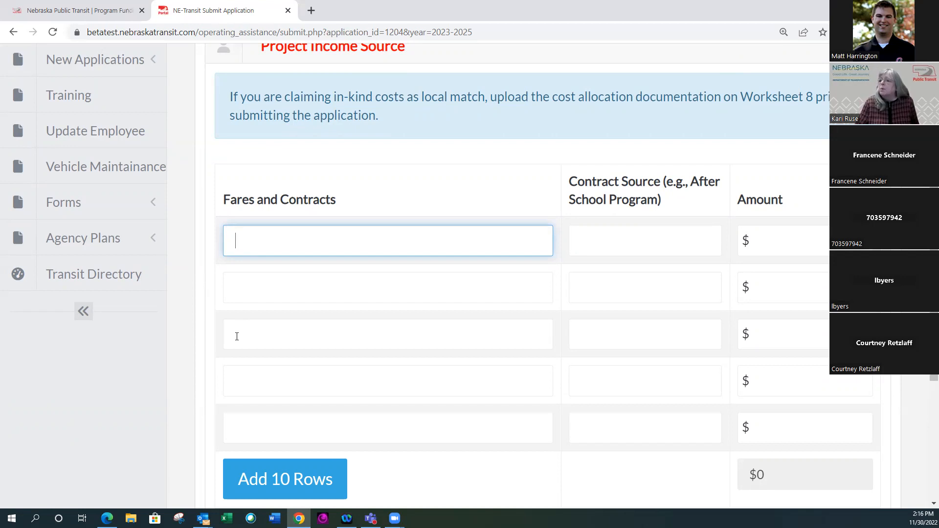
pyautogui.click(238, 336)
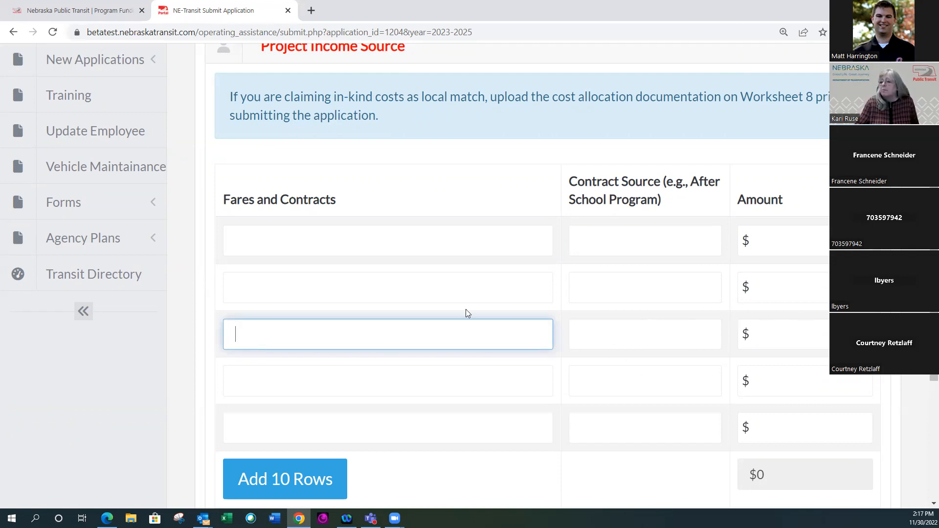
pyautogui.scroll(-1, 294, 205)
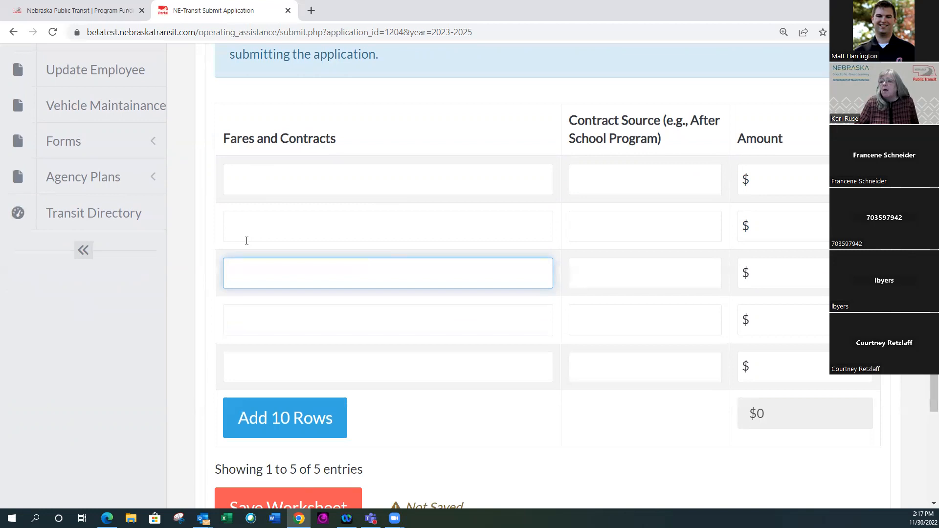
# Add two batches of 10 rows to the Fares and Contracts table and look over the extended worksheet
pyautogui.scroll(-2, 166, 355)
pyautogui.click(264, 302)
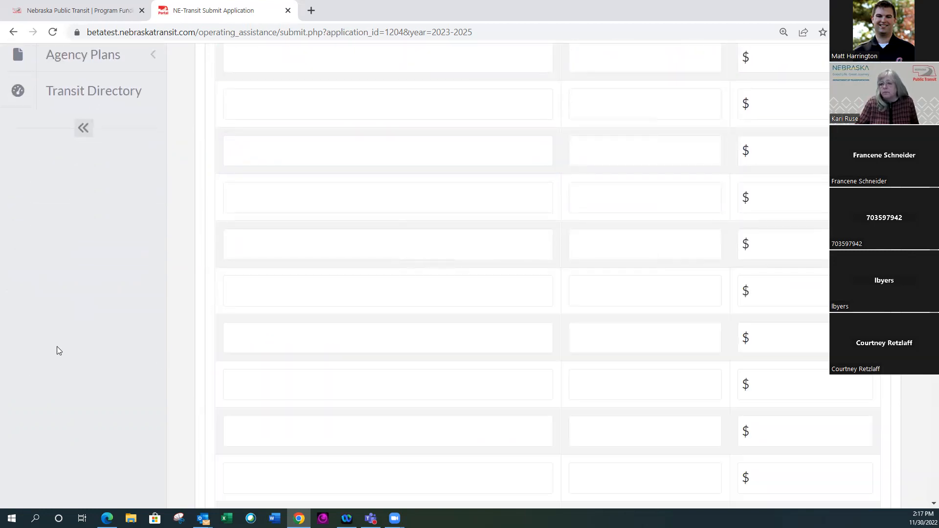
pyautogui.scroll(-4, 147, 348)
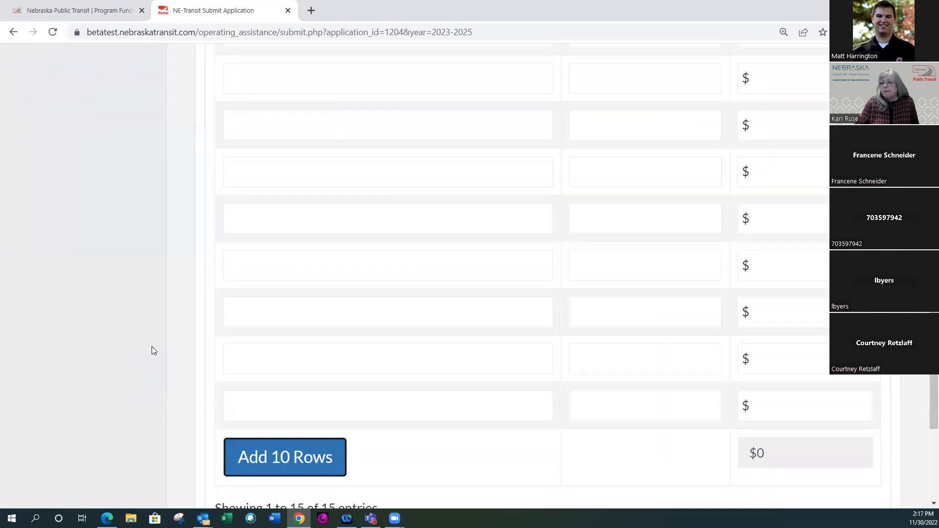
pyautogui.click(277, 347)
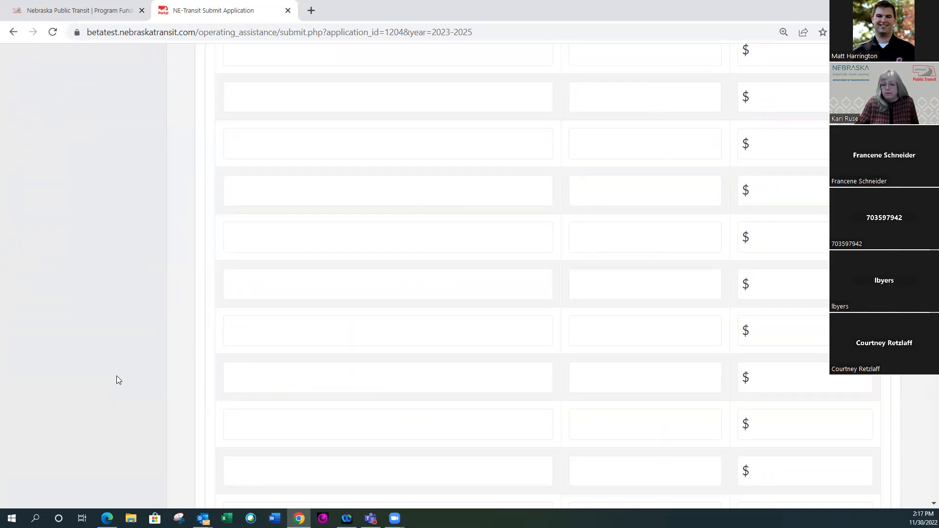
pyautogui.scroll(15, 129, 350)
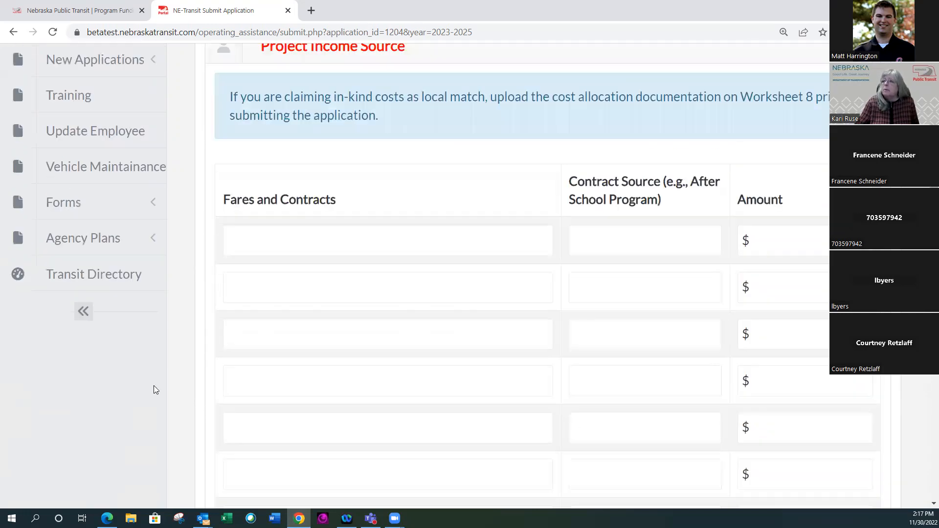
pyautogui.scroll(-15, 154, 386)
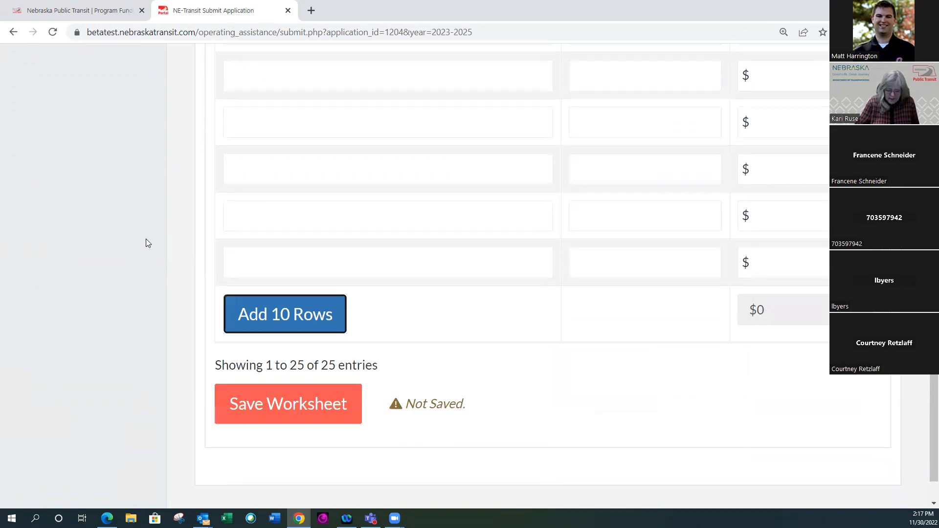
pyautogui.scroll(15, 146, 240)
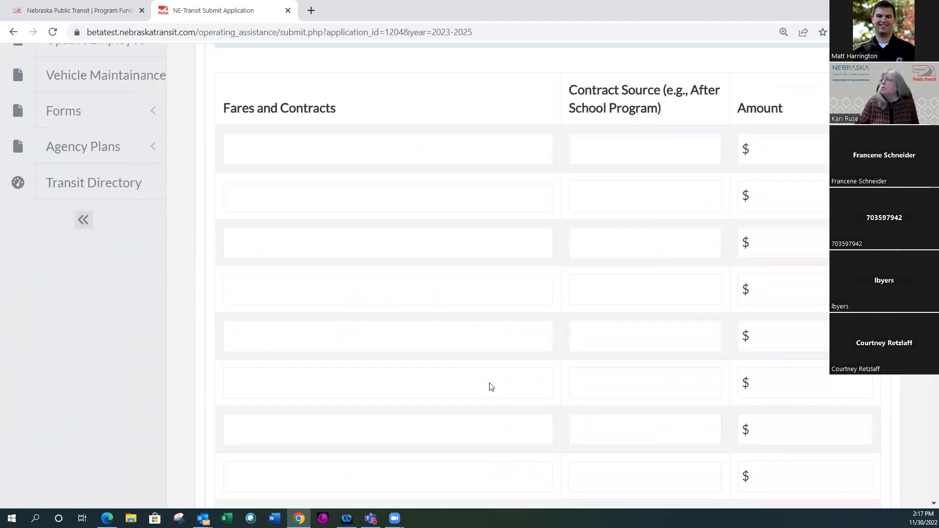
pyautogui.scroll(5, 491, 387)
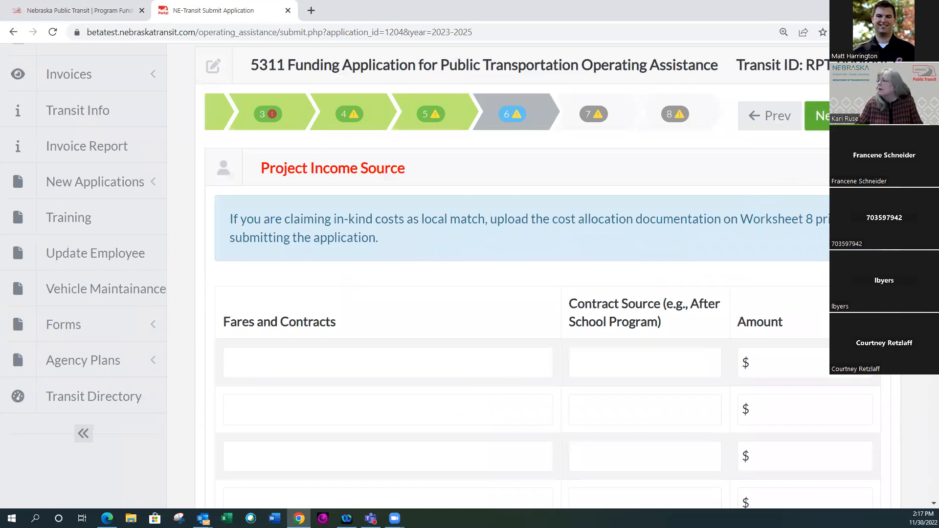
# Advance to the Local Match Source worksheet and examine the source and Amount fields of its first row
pyautogui.click(817, 116)
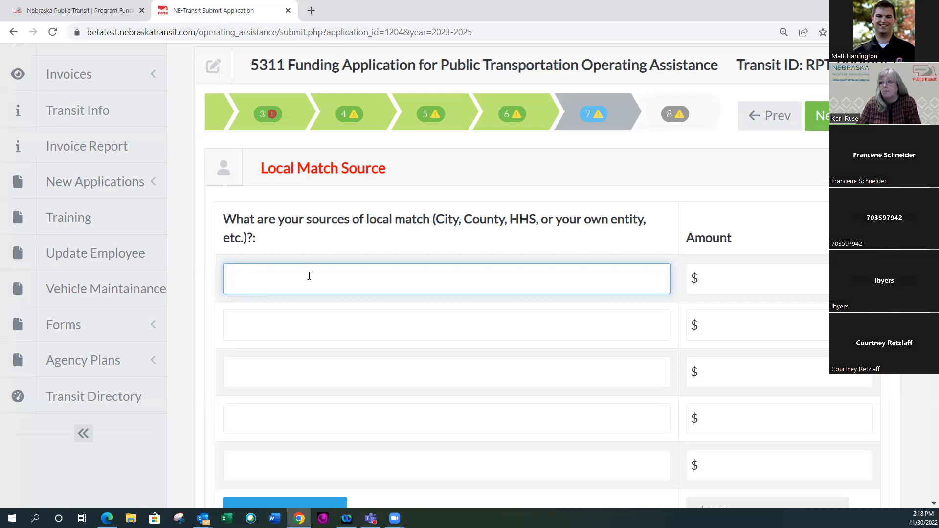
pyautogui.click(745, 279)
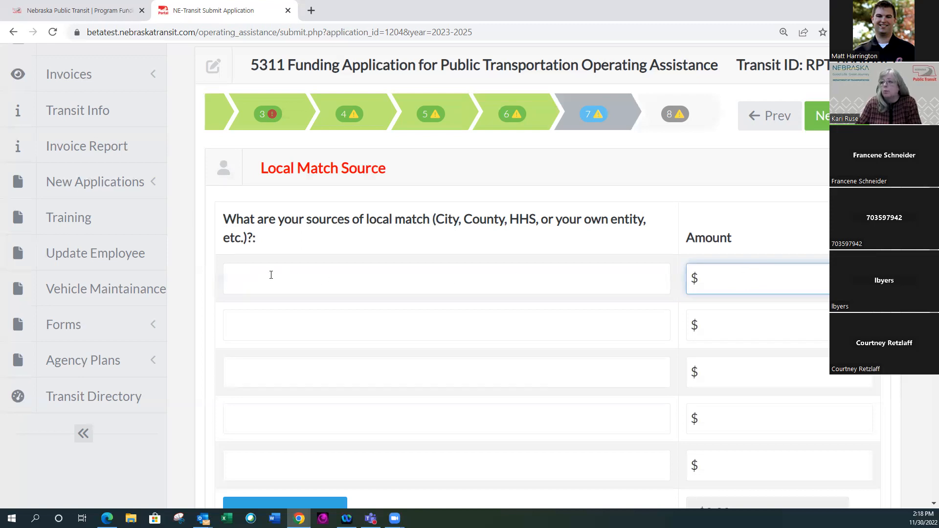
pyautogui.click(259, 288)
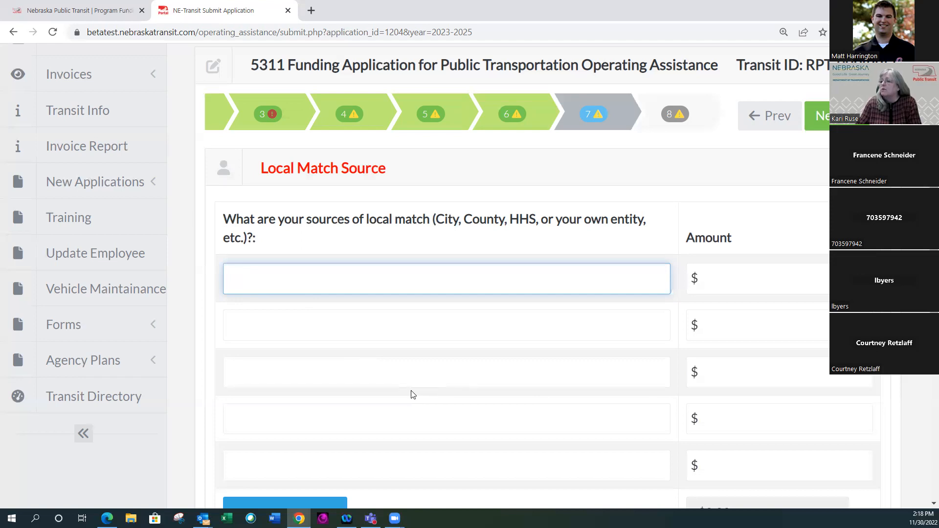
# Add 10 rows to the local match sources table and look over the extended worksheet
pyautogui.scroll(-4, 357, 385)
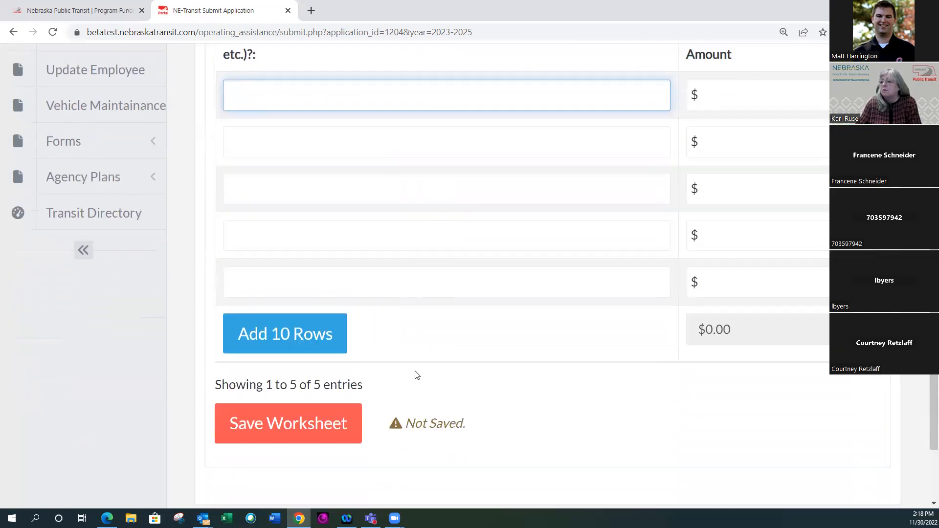
pyautogui.click(276, 333)
pyautogui.scroll(-8, 474, 346)
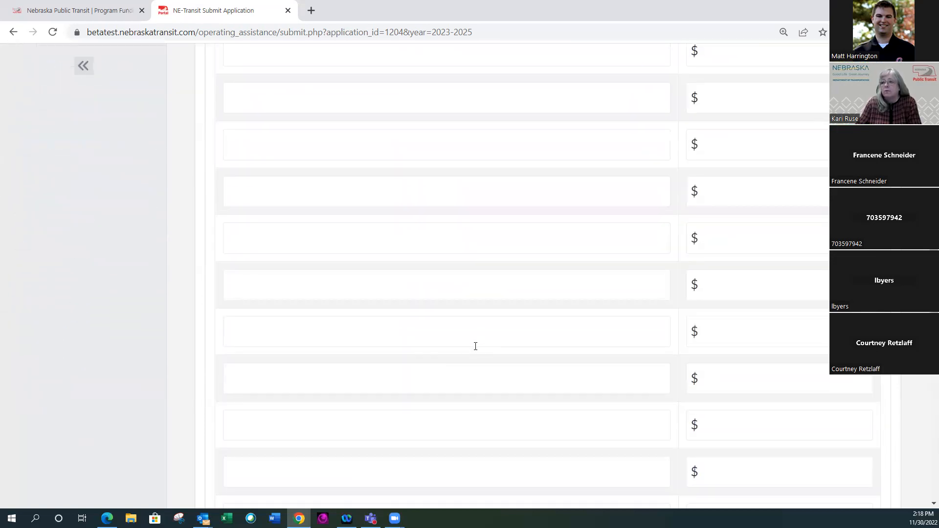
pyautogui.scroll(-4, 475, 346)
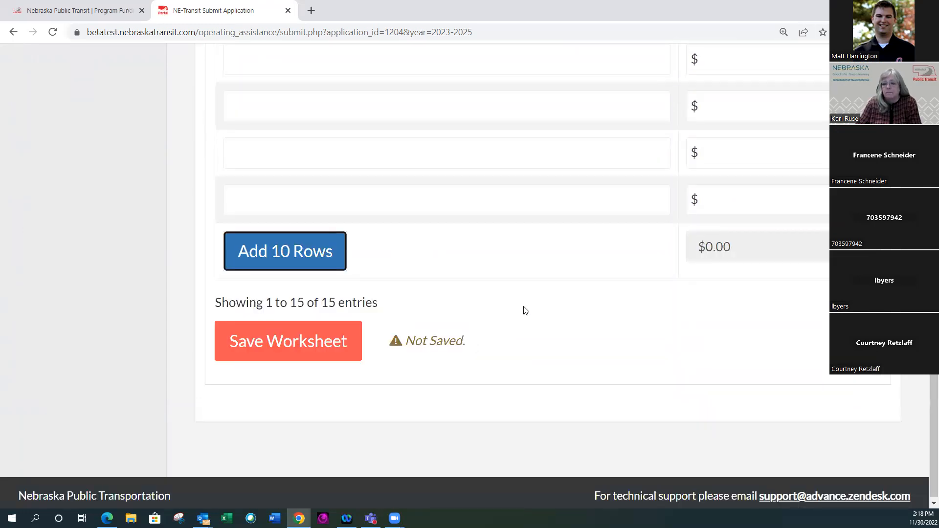
pyautogui.scroll(5, 530, 304)
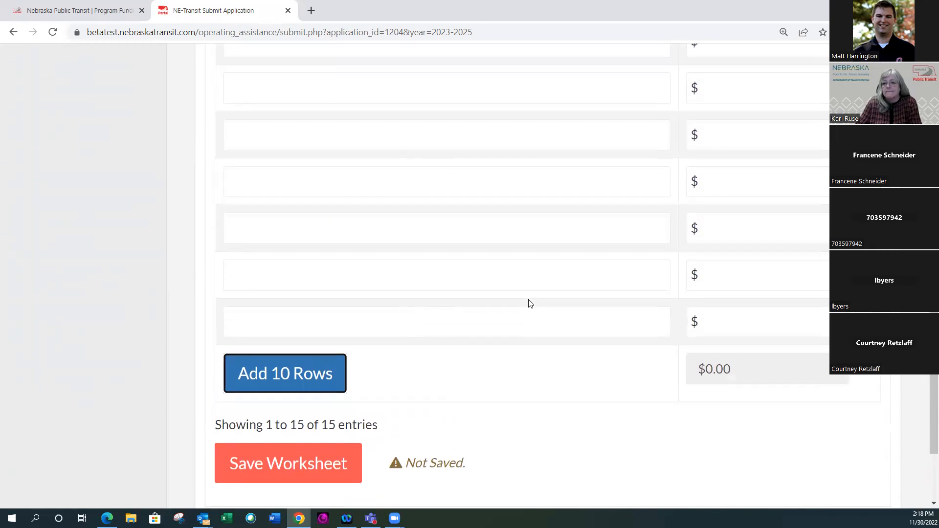
pyautogui.scroll(10, 530, 300)
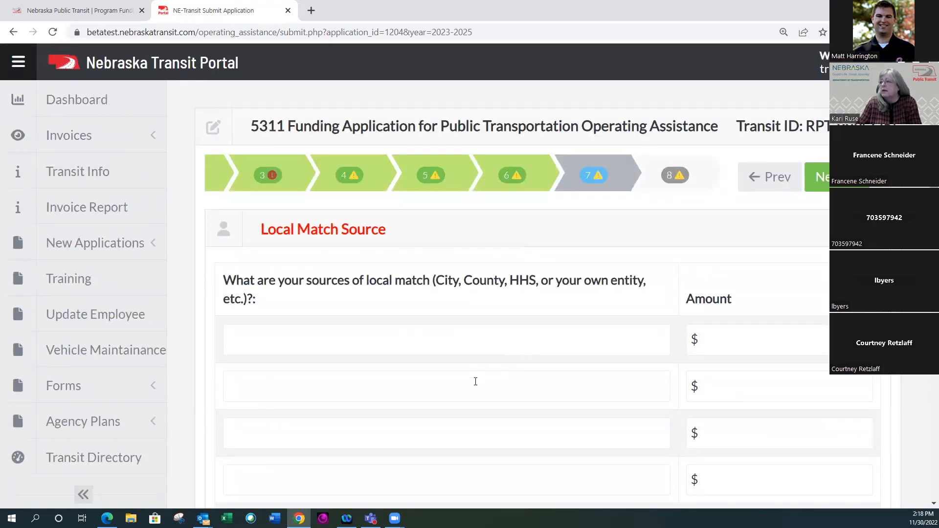
pyautogui.scroll(-5, 472, 407)
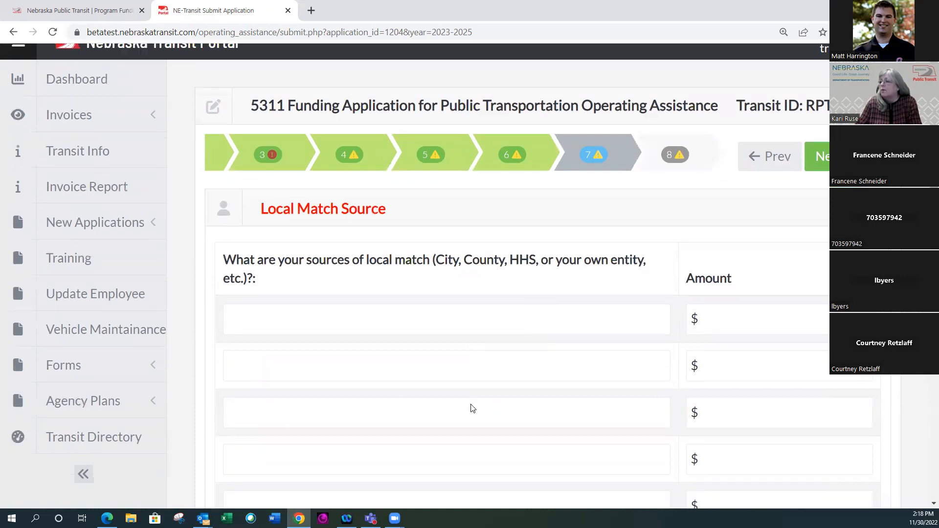
pyautogui.scroll(5, 476, 397)
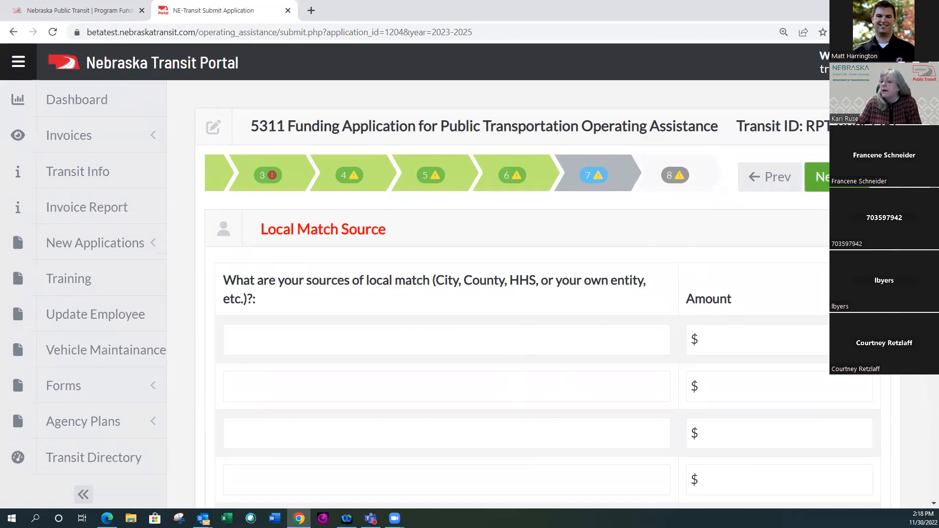
# Advance to the Authorization and File Upload worksheet and fill Authorized By with 125 and Authorized Date with 11/30/2022
pyautogui.click(816, 177)
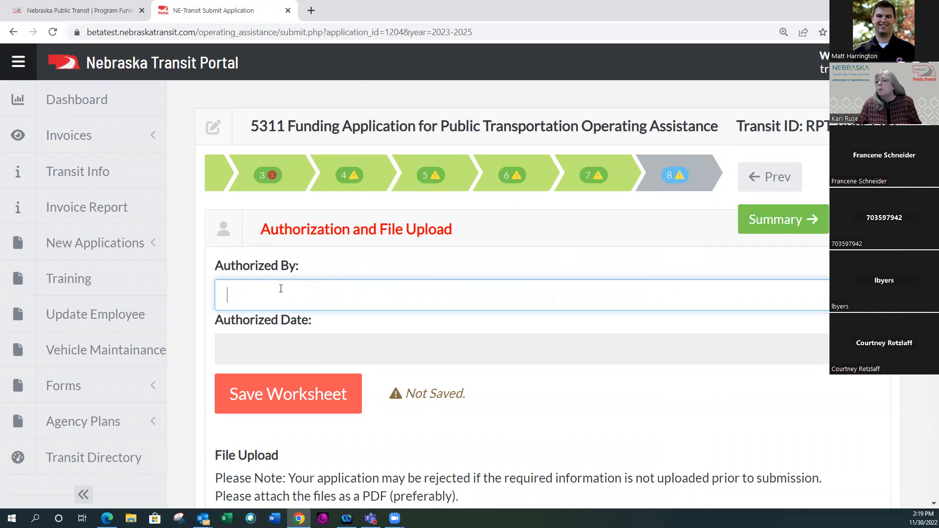
pyautogui.click(237, 295)
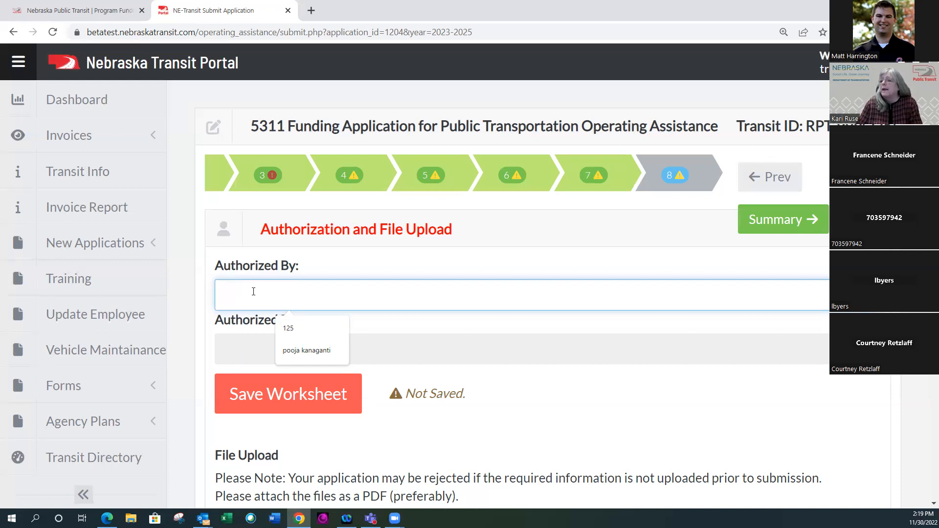
pyautogui.click(288, 329)
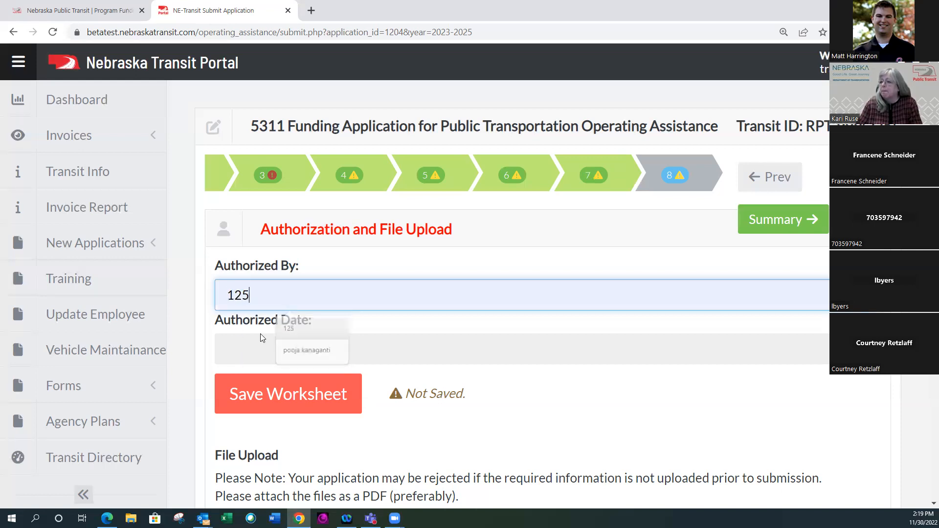
pyautogui.click(241, 352)
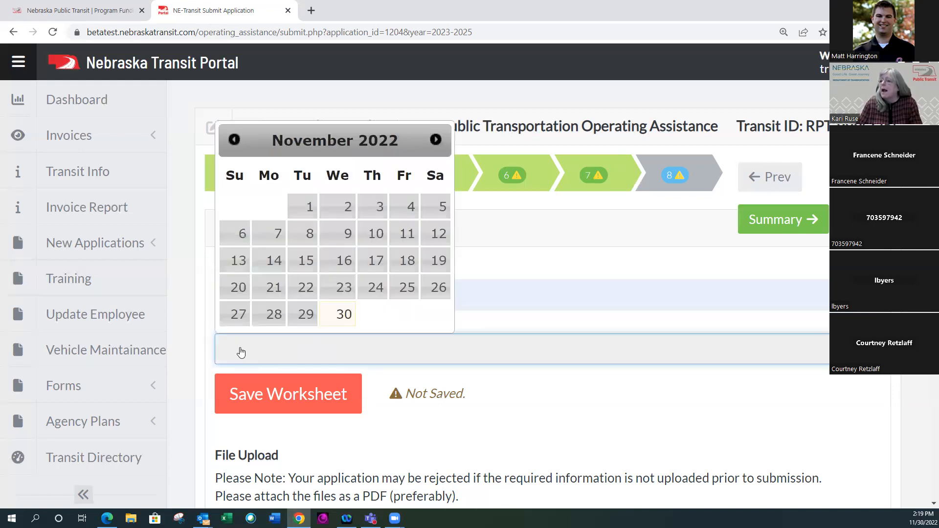
pyautogui.click(342, 316)
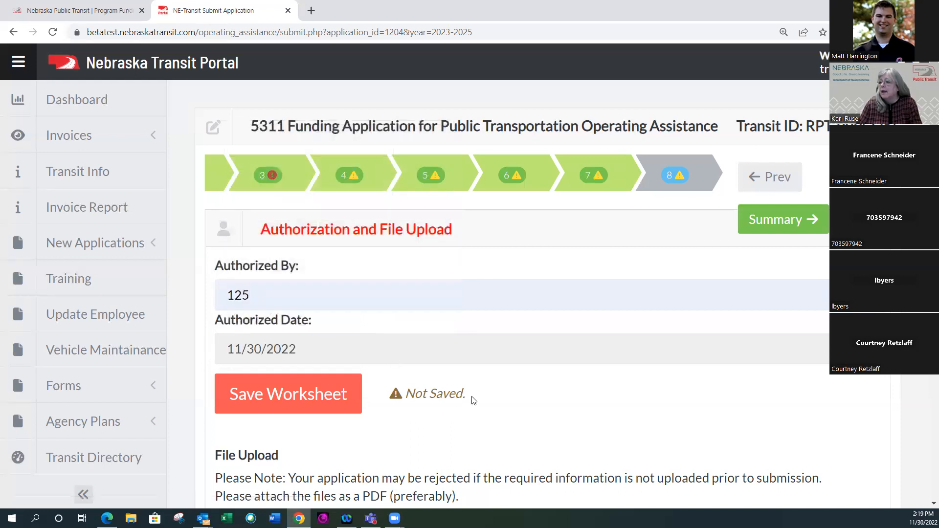
# Try to save the authorization worksheet with the document checklist unanswered
pyautogui.scroll(-4, 474, 399)
pyautogui.scroll(4, 475, 399)
pyautogui.click(278, 398)
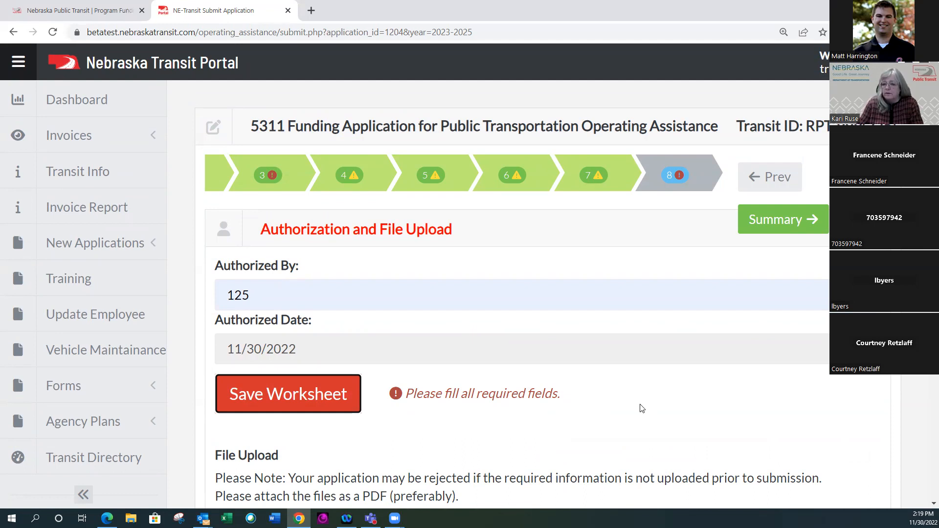
# Review the File Upload instructions and the list of required documents in the checklist
pyautogui.scroll(-1, 642, 409)
pyautogui.scroll(-6, 642, 408)
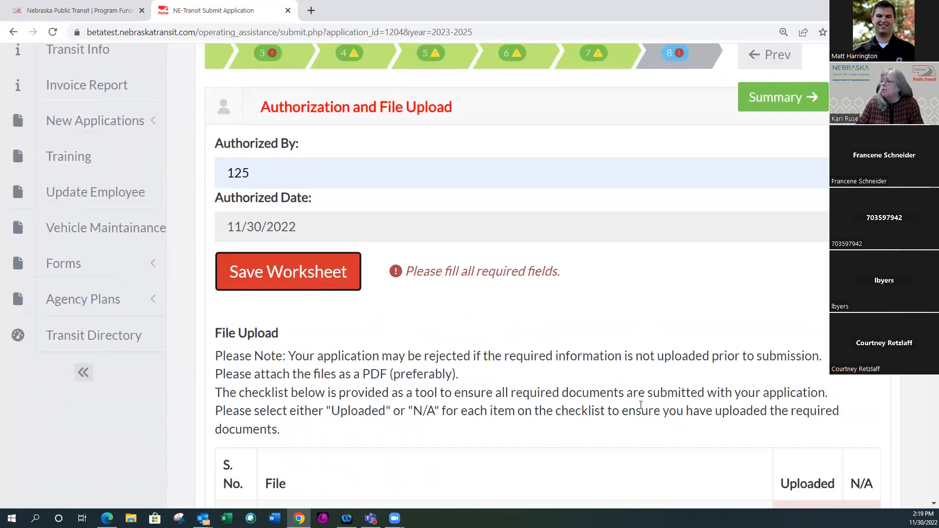
pyautogui.scroll(-3, 641, 410)
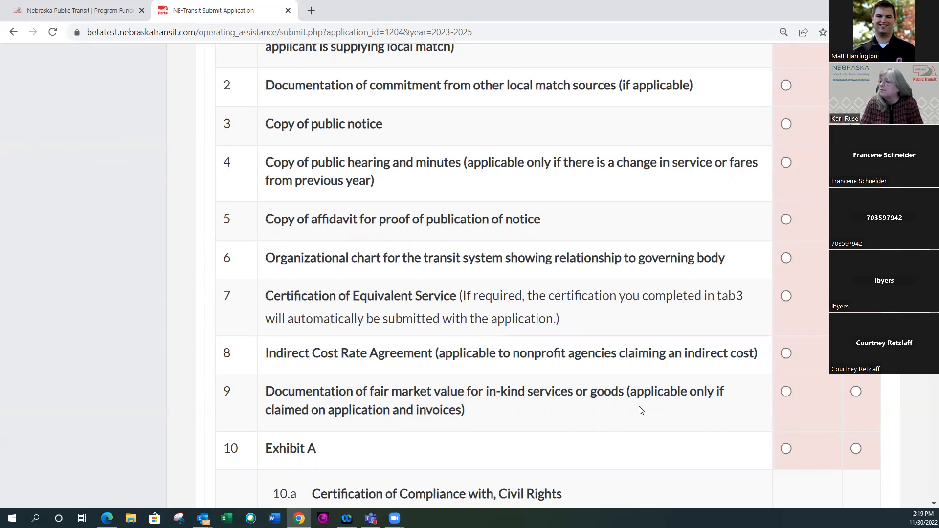
pyautogui.scroll(2, 641, 410)
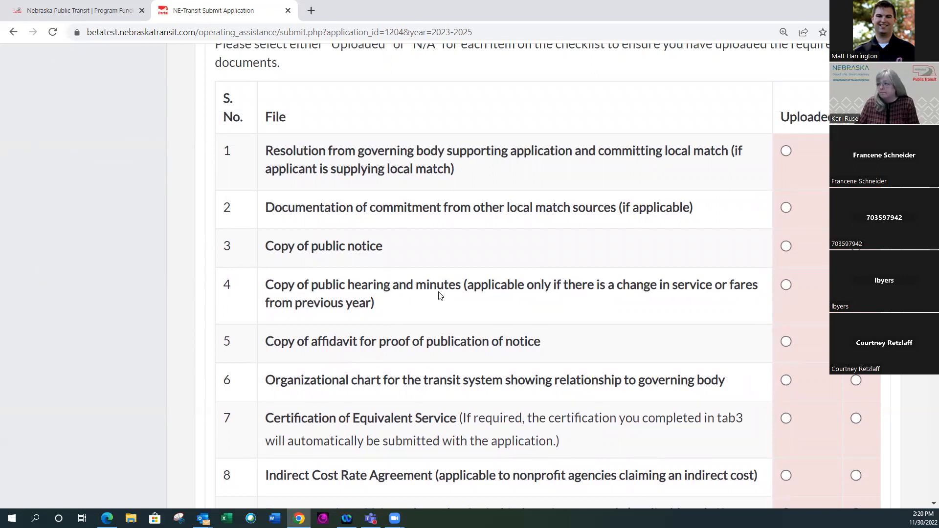
pyautogui.scroll(1, 437, 296)
pyautogui.scroll(1, 438, 303)
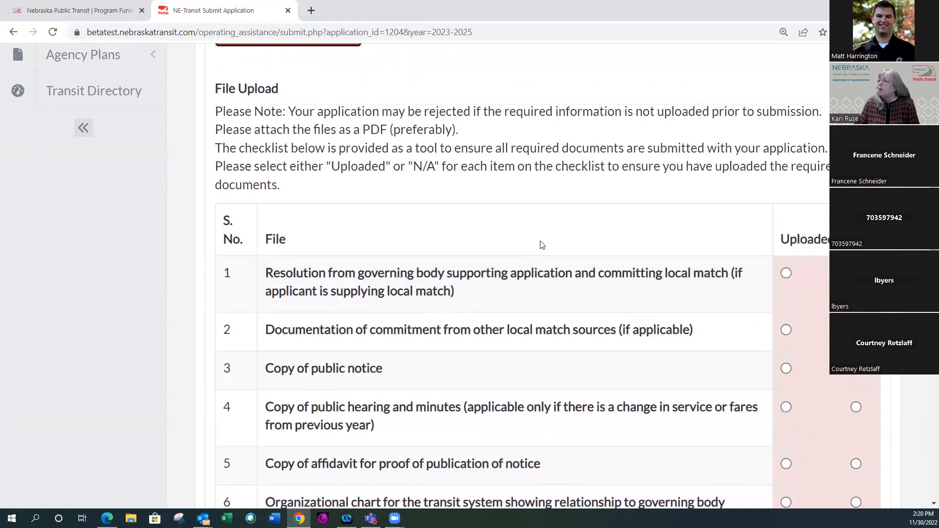
pyautogui.scroll(-1, 504, 308)
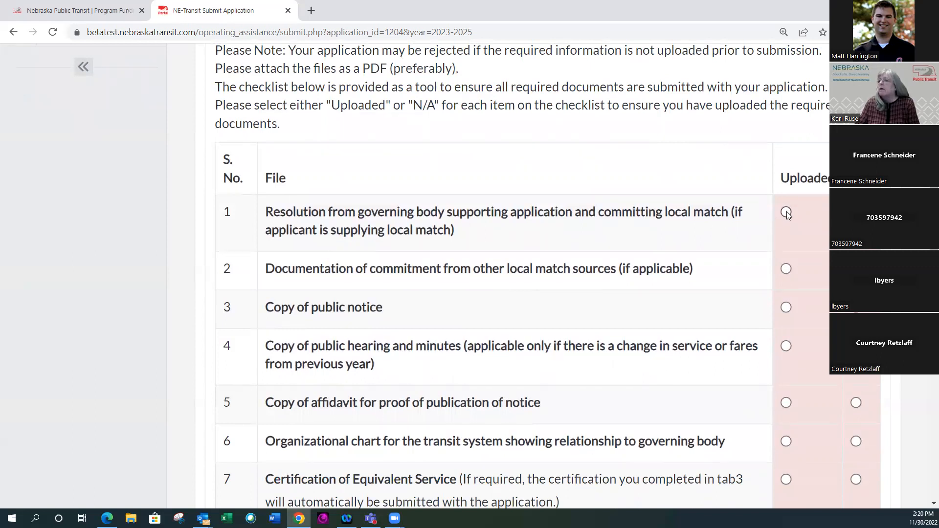
# Mark the governing body resolution, public notice, affidavit of publication and organizational chart as Uploaded, and checklist items 2 and 4 as N/A
pyautogui.click(787, 213)
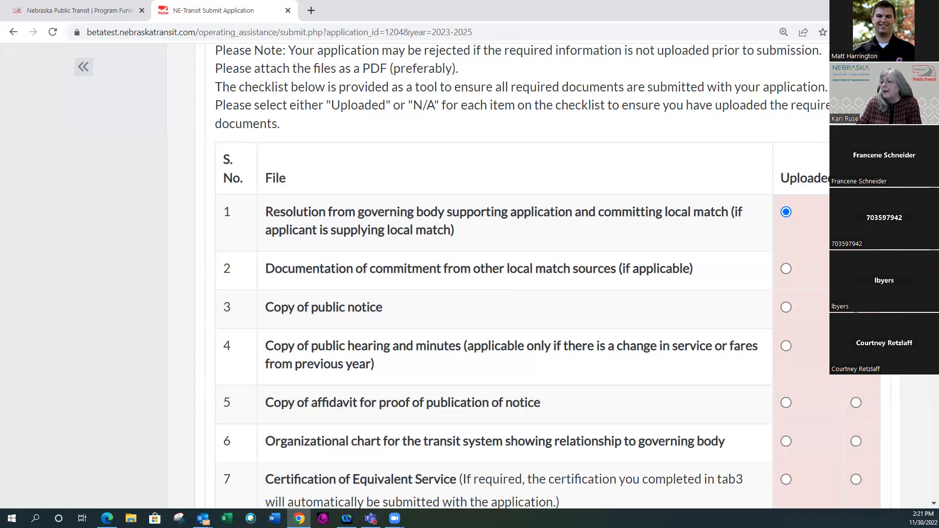
pyautogui.click(786, 307)
pyautogui.scroll(-1, 645, 349)
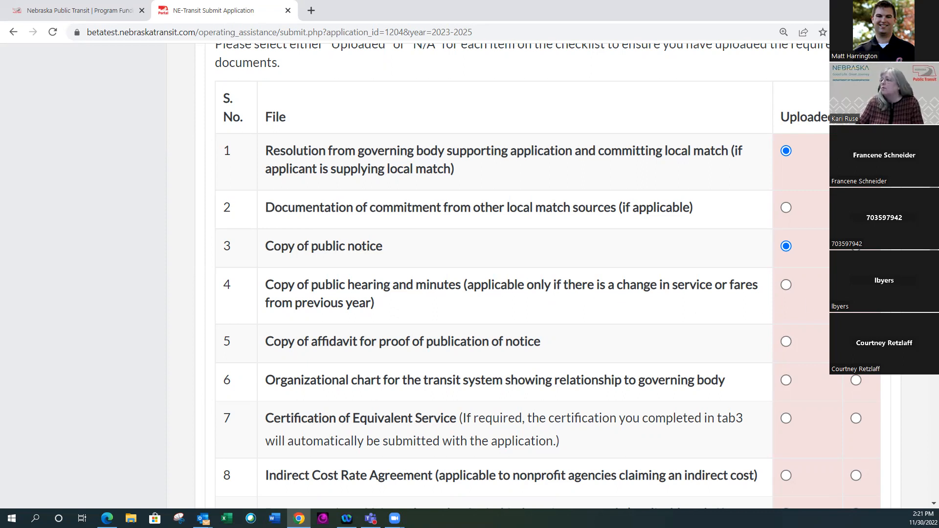
pyautogui.scroll(-1, 577, 331)
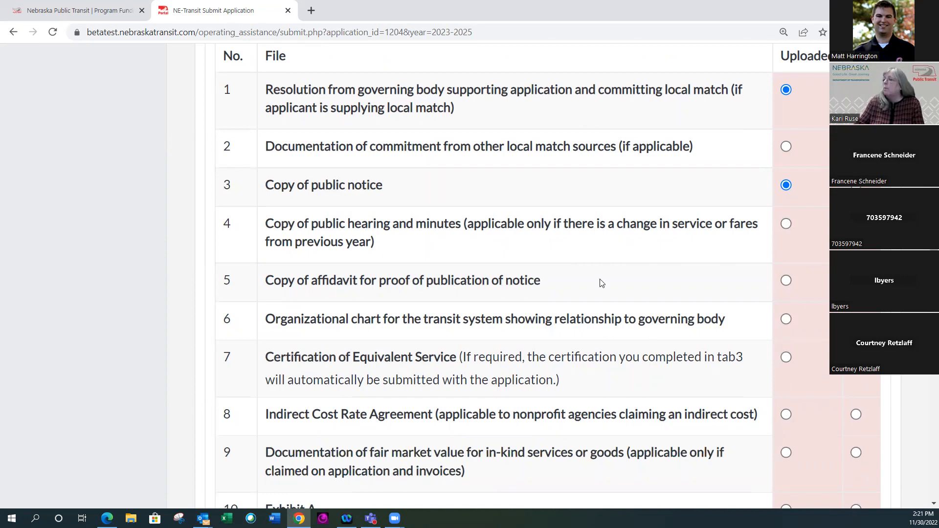
pyautogui.click(786, 282)
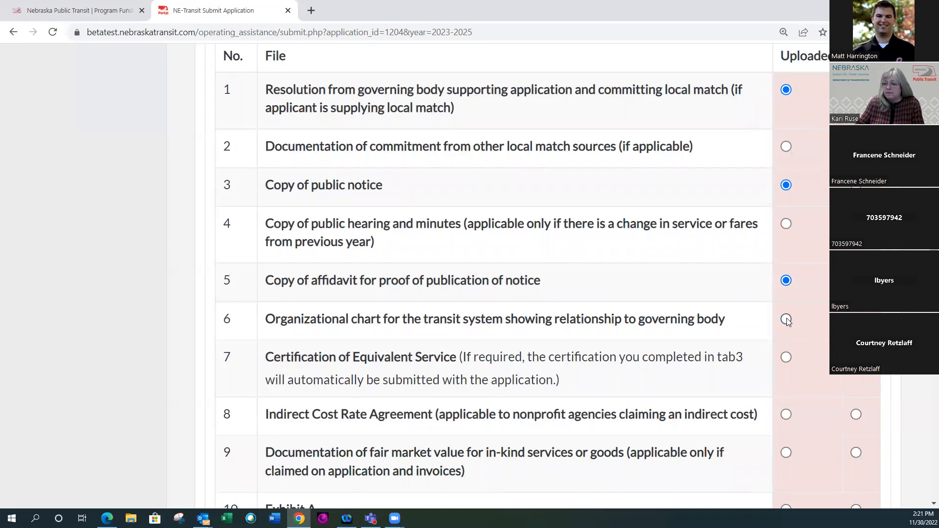
pyautogui.click(786, 320)
# Mark the Certification of Equivalent Service and Exhibit A as Uploaded in the document checklist
pyautogui.scroll(-1, 607, 340)
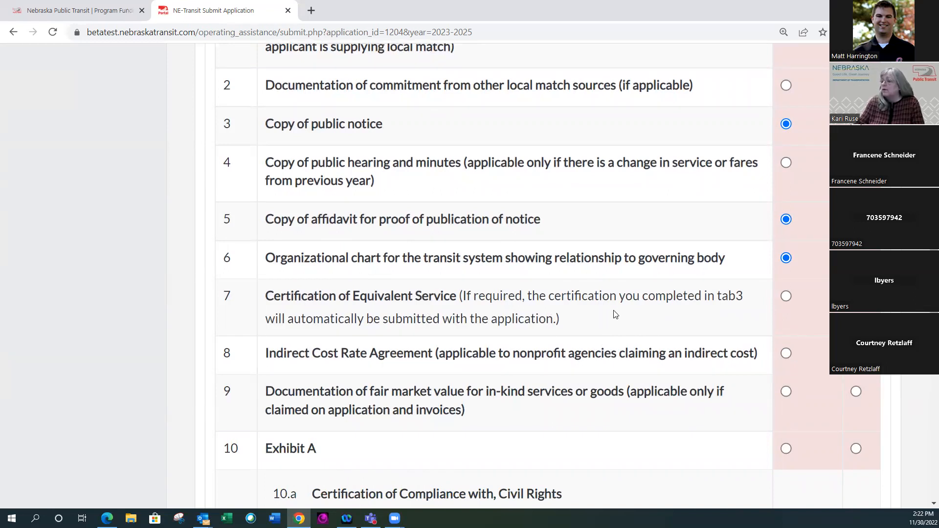
pyautogui.scroll(-1, 671, 316)
pyautogui.scroll(-1, 670, 316)
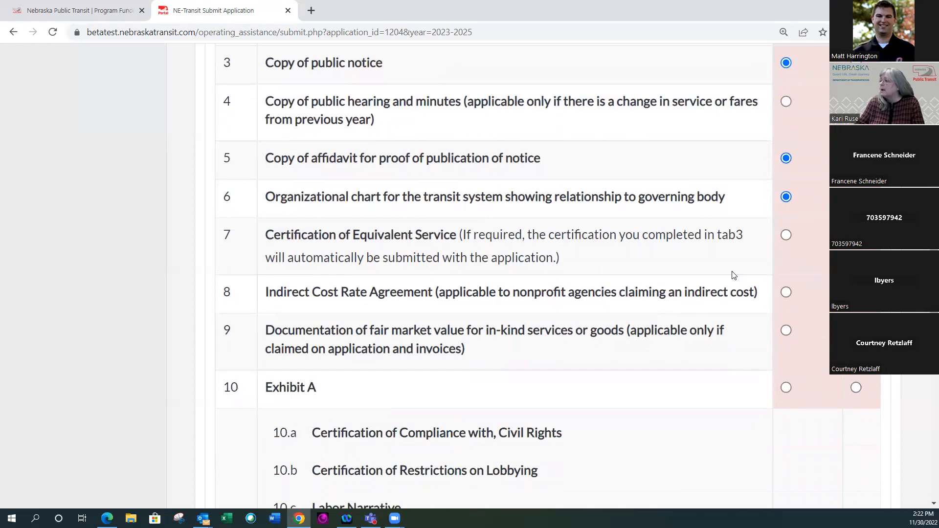
pyautogui.click(786, 235)
pyautogui.scroll(-1, 542, 269)
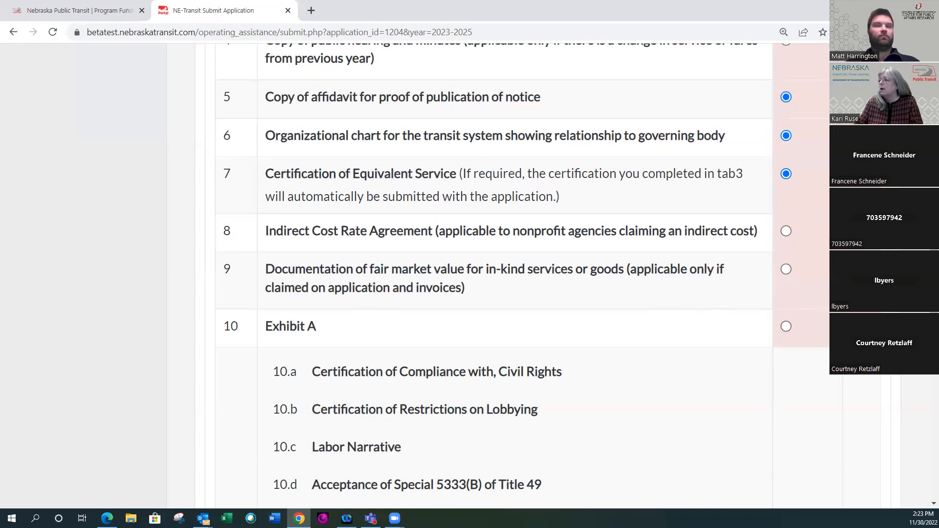
pyautogui.click(786, 326)
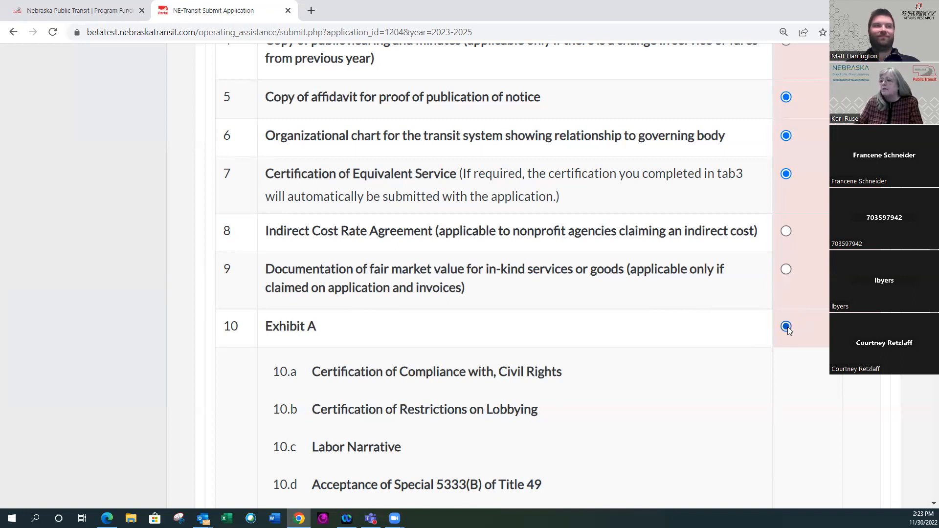
# Examine the Exhibit A sub-items 10.a to 10.f and the file drop area below the checklist
pyautogui.scroll(-1, 657, 393)
pyautogui.scroll(-2, 657, 395)
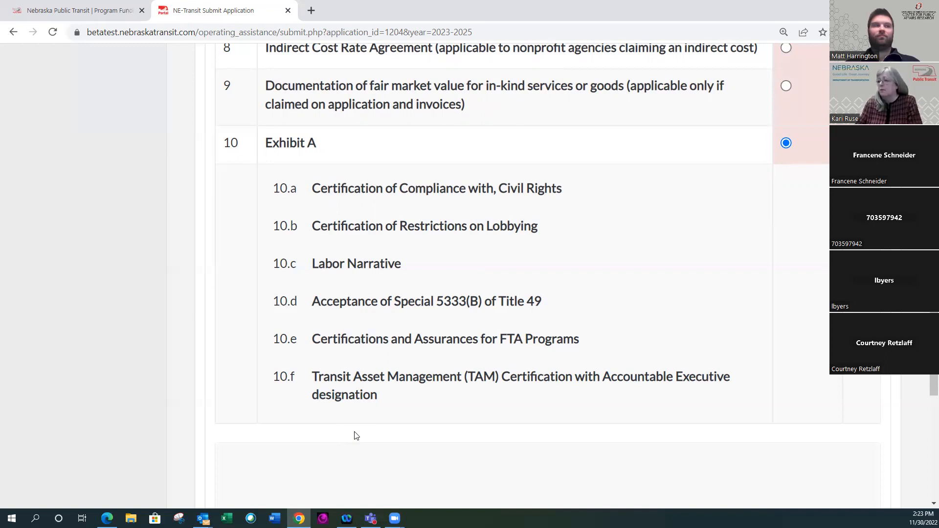
pyautogui.scroll(-3, 346, 303)
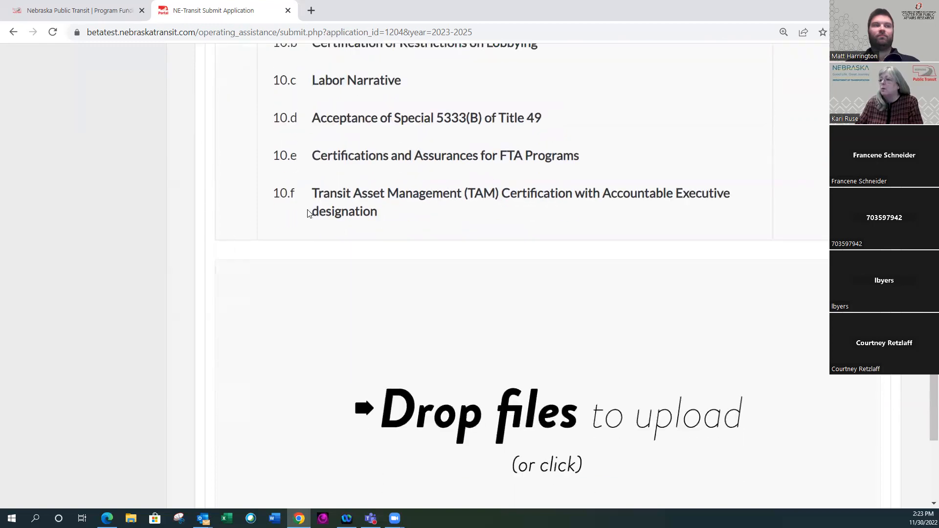
pyautogui.scroll(2, 310, 212)
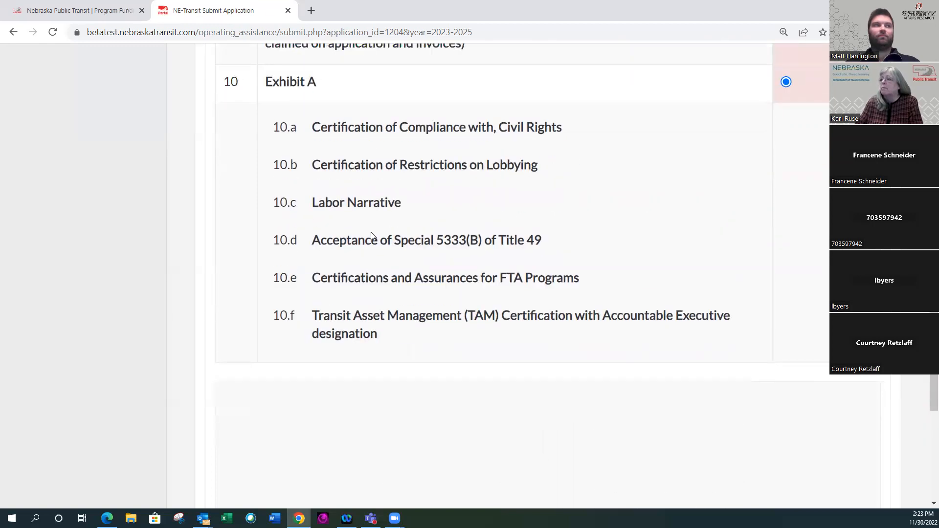
pyautogui.scroll(2, 362, 244)
pyautogui.scroll(1, 333, 247)
pyautogui.scroll(-2, 306, 277)
pyautogui.scroll(2, 454, 247)
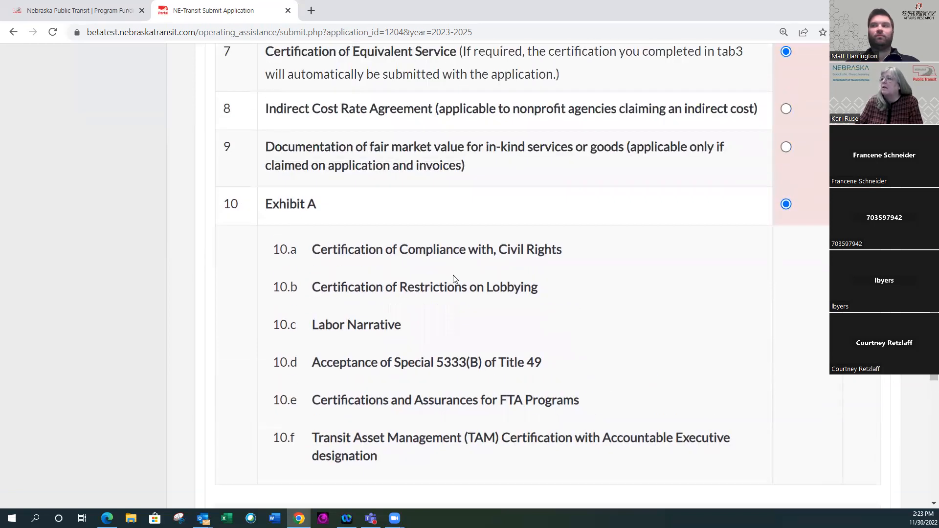
pyautogui.scroll(-8, 454, 279)
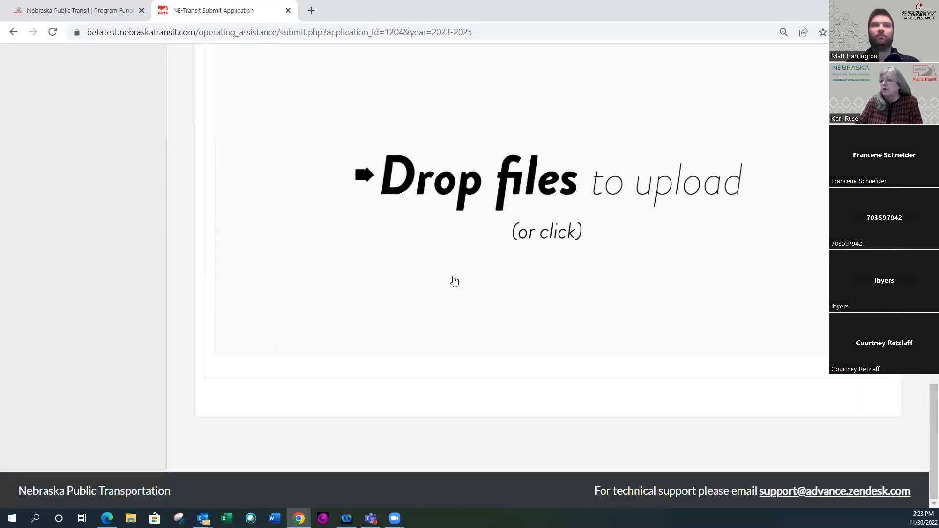
pyautogui.scroll(10, 454, 281)
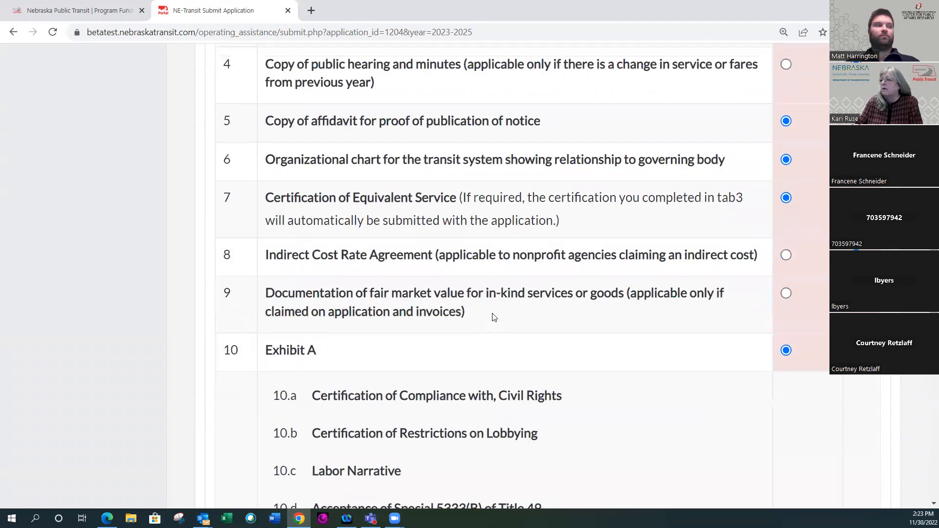
# Save the Authorization and File Upload worksheet with the checklist filled in
pyautogui.scroll(10, 494, 317)
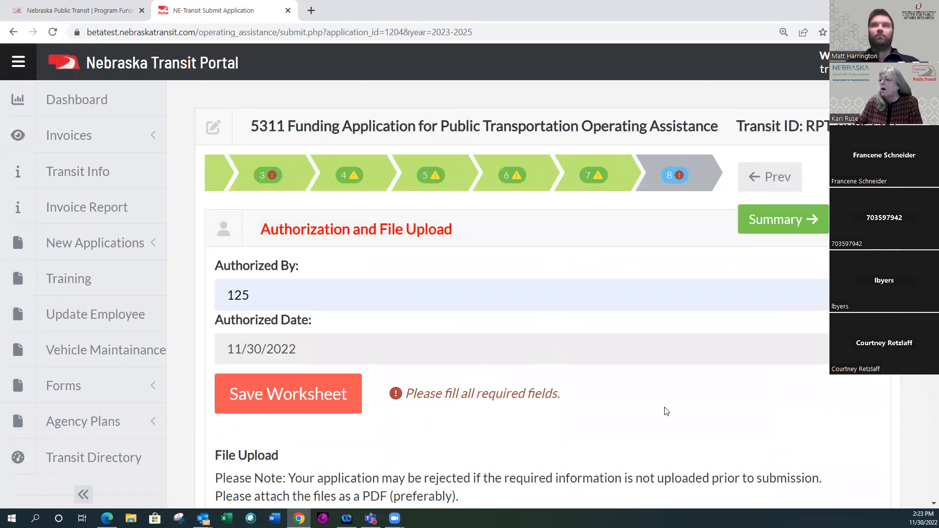
pyautogui.scroll(-5, 668, 412)
pyautogui.scroll(-7, 691, 413)
pyautogui.scroll(10, 434, 371)
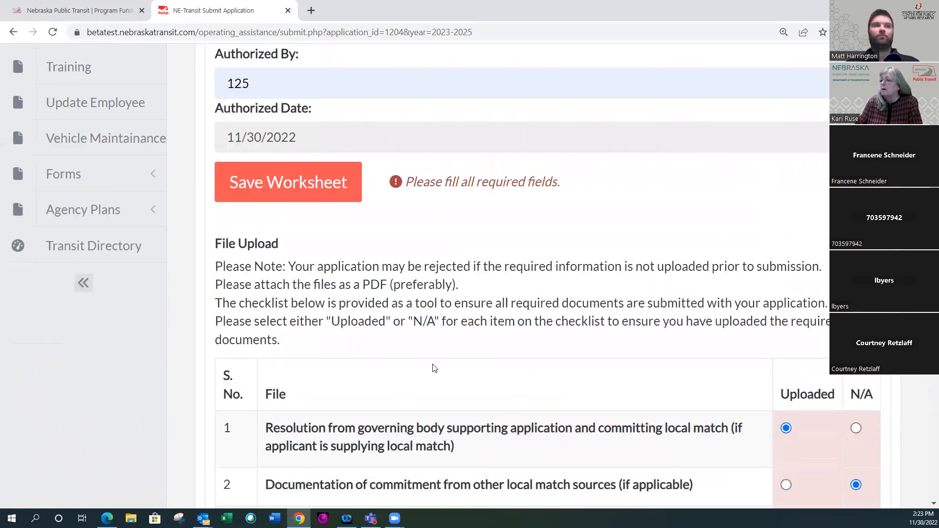
pyautogui.click(294, 350)
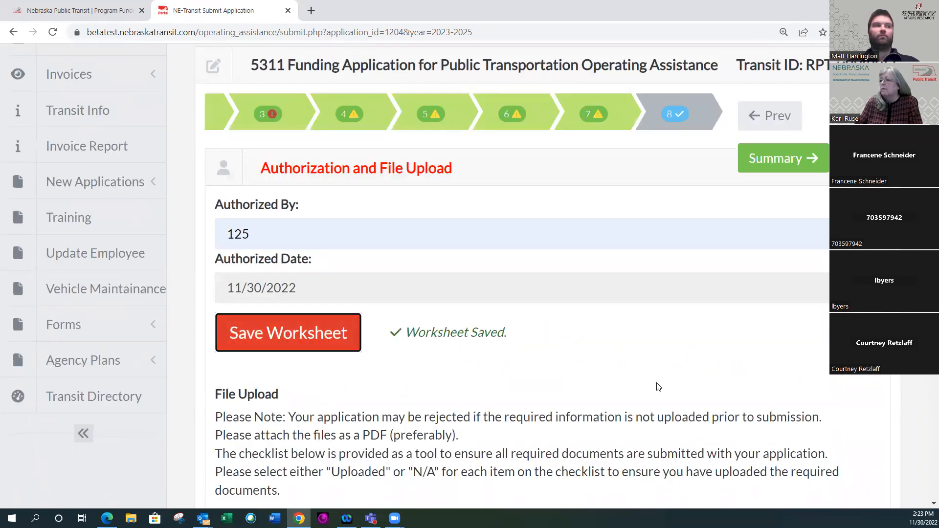
# Look over the saved checklist answers and the file drop area of the authorization worksheet
pyautogui.scroll(-8, 630, 377)
pyautogui.scroll(-15, 619, 365)
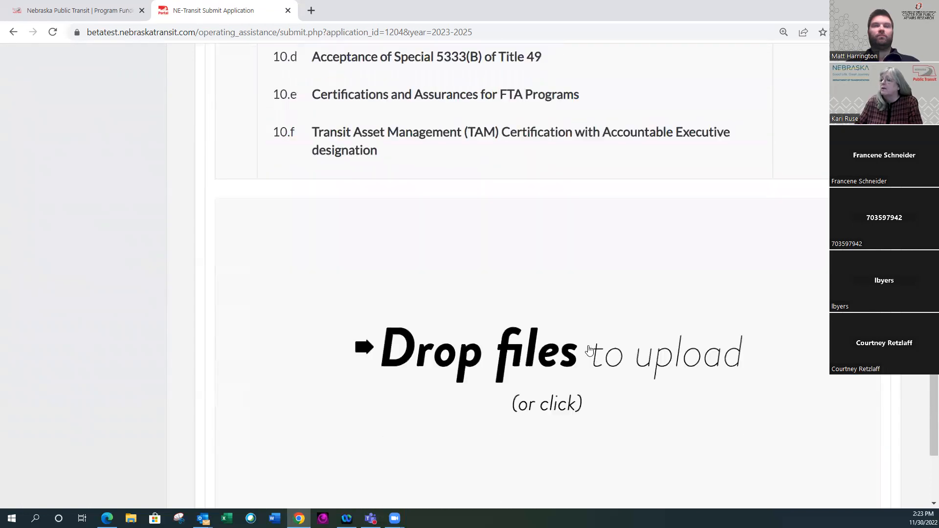
pyautogui.scroll(18, 477, 318)
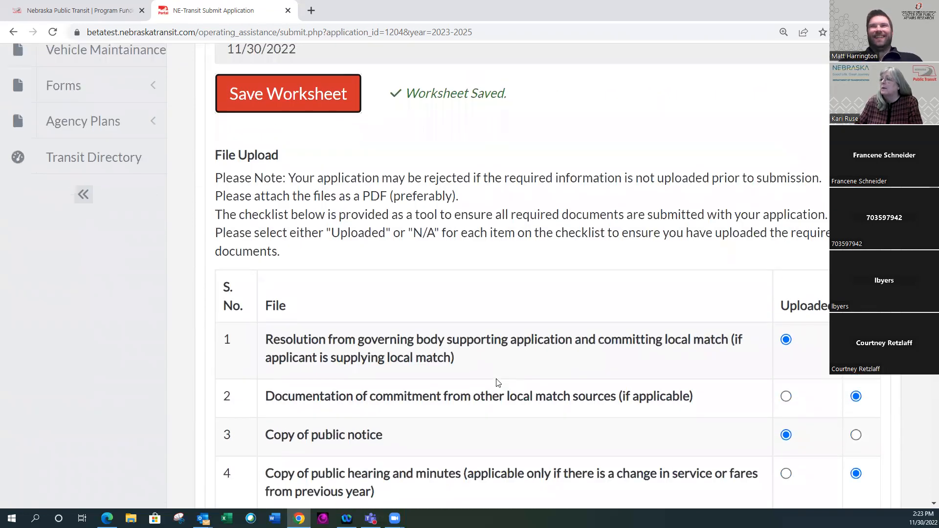
pyautogui.scroll(5, 477, 379)
pyautogui.scroll(-15, 588, 434)
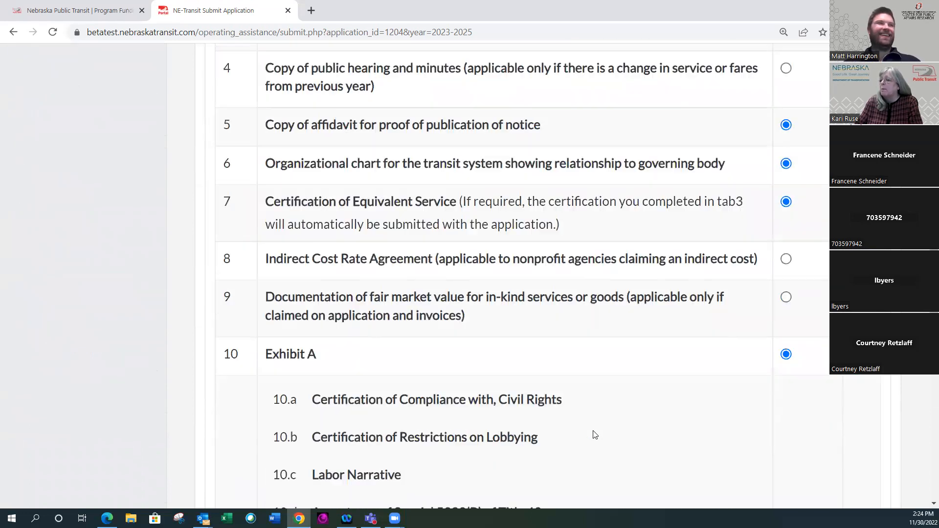
pyautogui.scroll(-9, 595, 435)
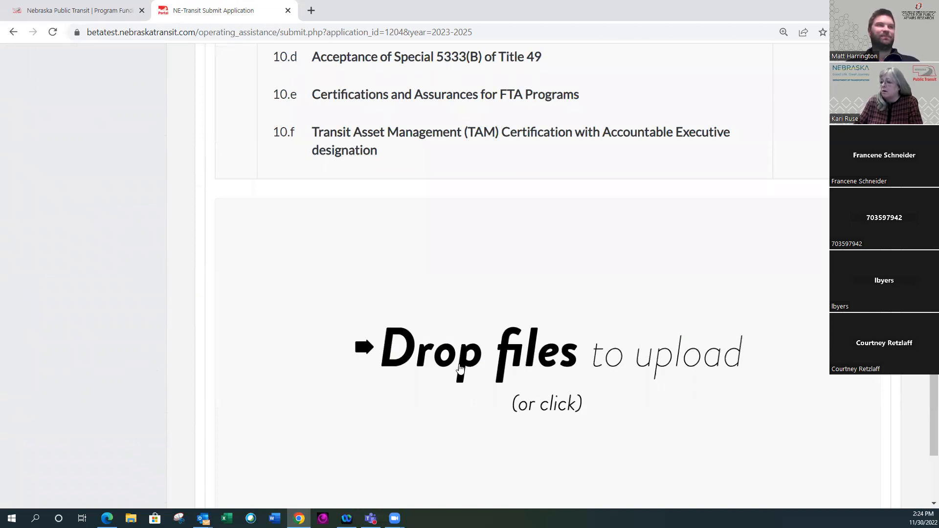
# Try to proceed to the application summary without uploading any files, and dismiss the alert
pyautogui.scroll(15, 440, 362)
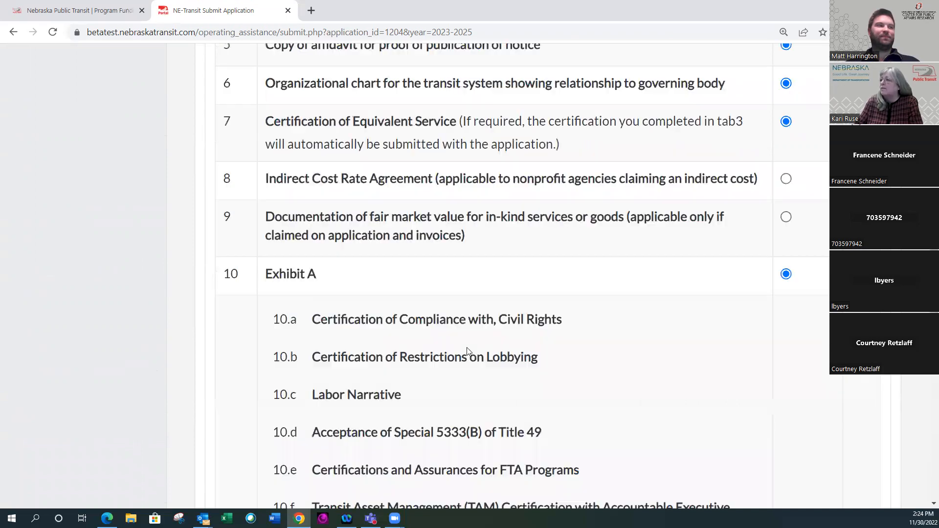
pyautogui.scroll(10, 468, 351)
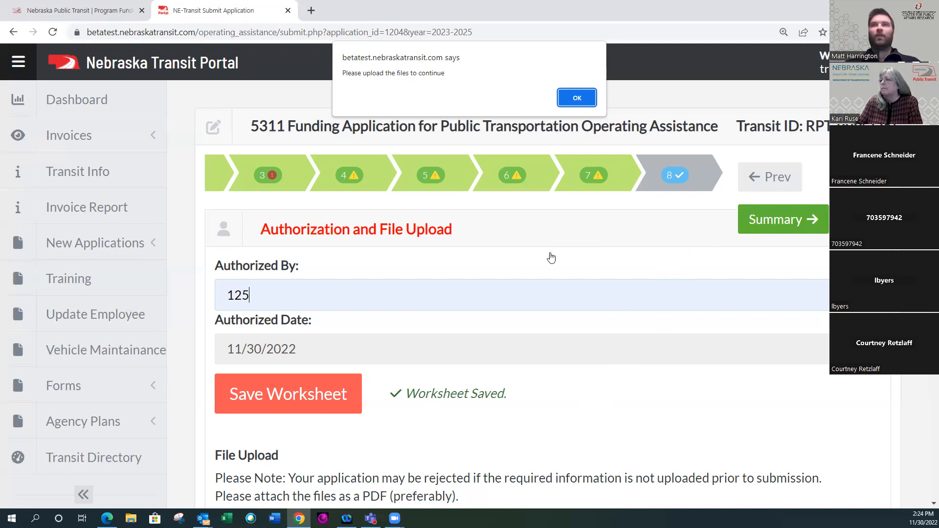
pyautogui.click(575, 98)
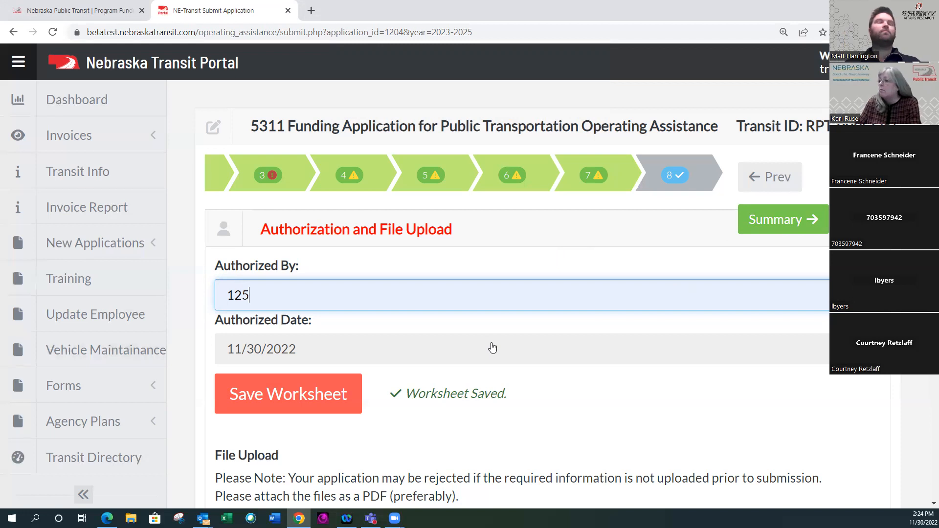
# Upload Out-of-State Travel Application.pdf to the file drop area below the Authorization and File Upload checklist
pyautogui.scroll(-7, 495, 349)
pyautogui.scroll(-12, 500, 350)
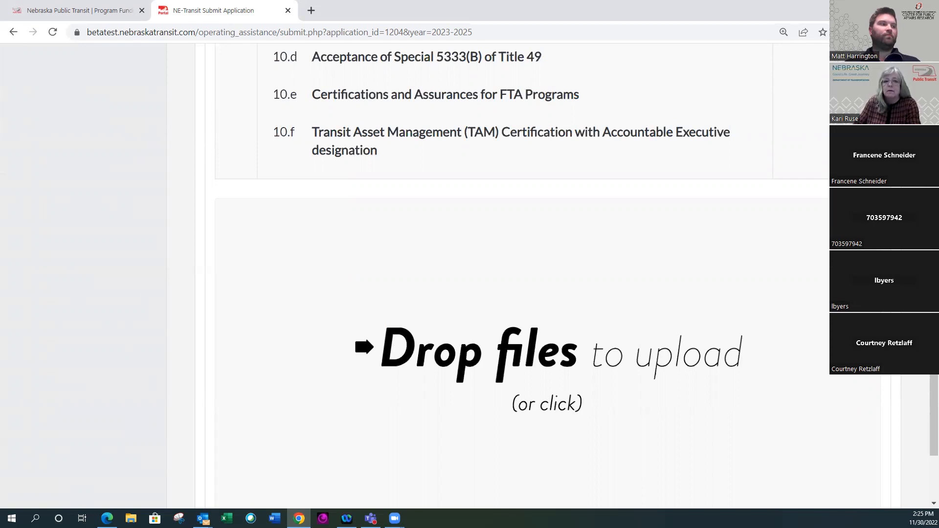
pyautogui.moveTo(349, 377); pyautogui.dragTo(537, 336)
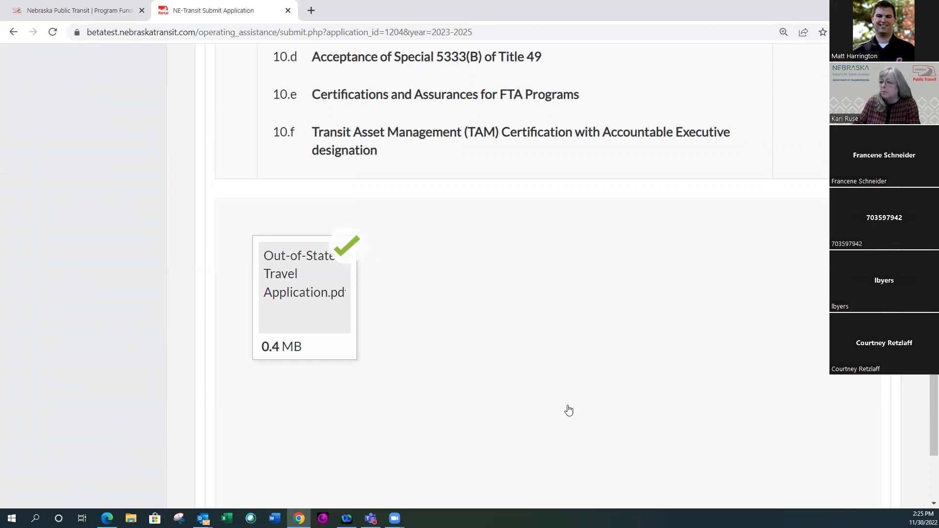
# Review the document checklist, including Certification of Equivalent Service, the Exhibit A sub-items and the file upload area
pyautogui.scroll(15, 615, 449)
pyautogui.scroll(5, 615, 449)
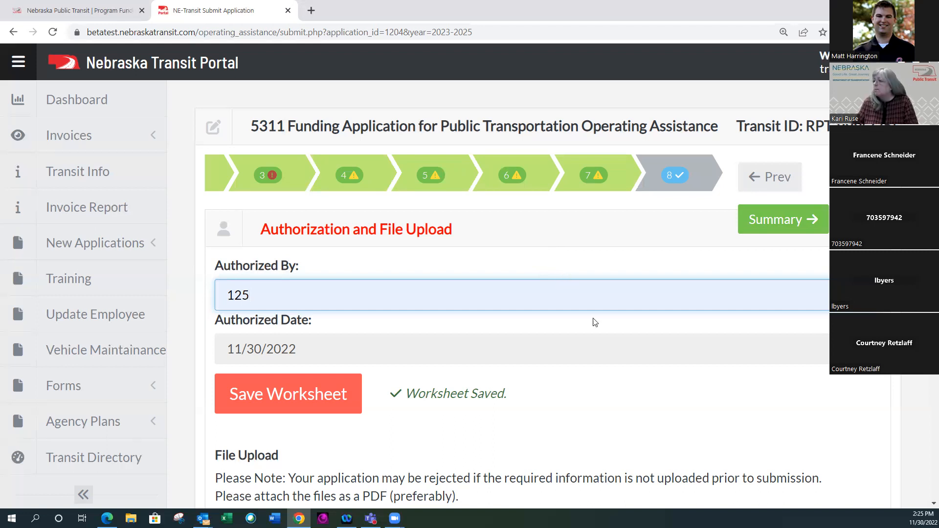
pyautogui.scroll(-15, 595, 322)
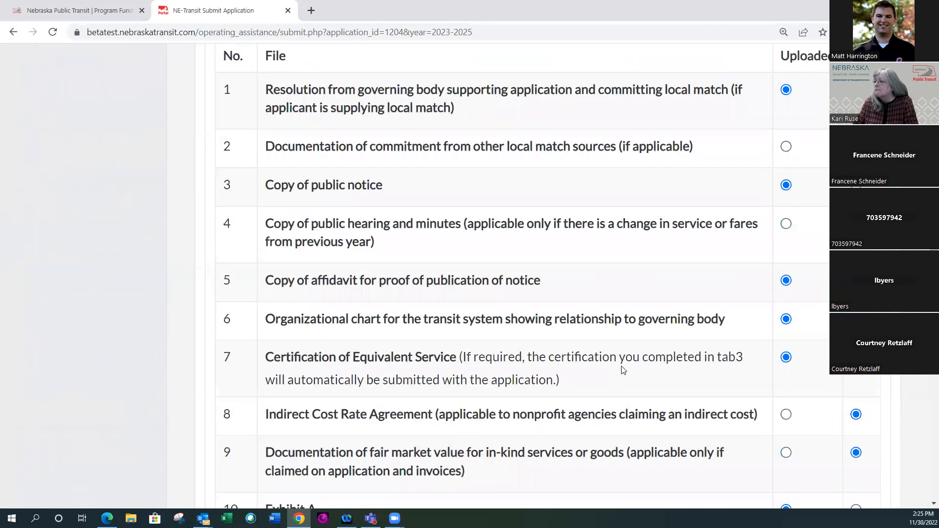
pyautogui.scroll(-2, 582, 360)
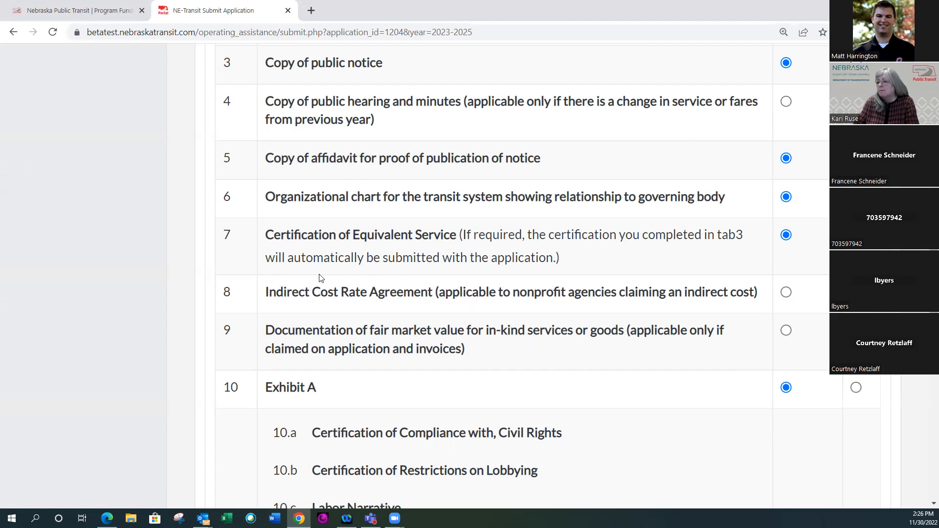
pyautogui.scroll(1, 319, 278)
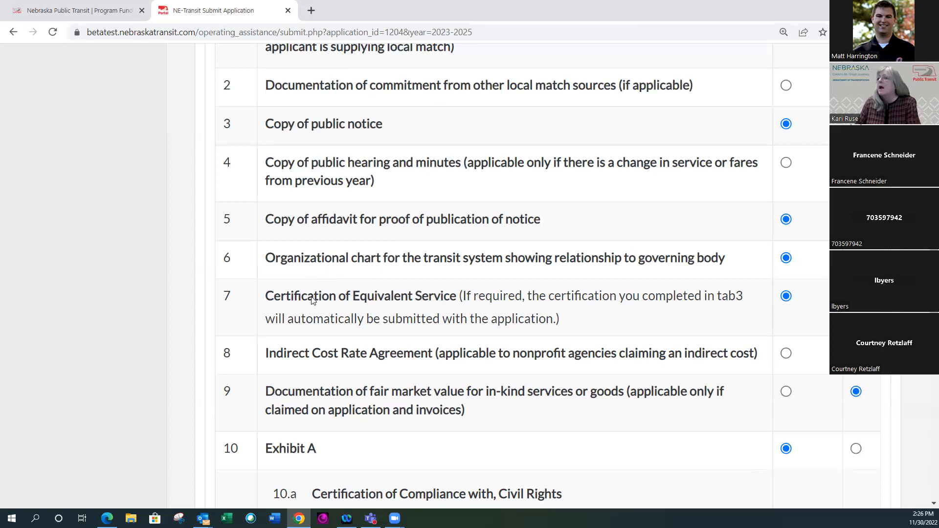
pyautogui.scroll(-7, 313, 291)
pyautogui.scroll(14, 304, 265)
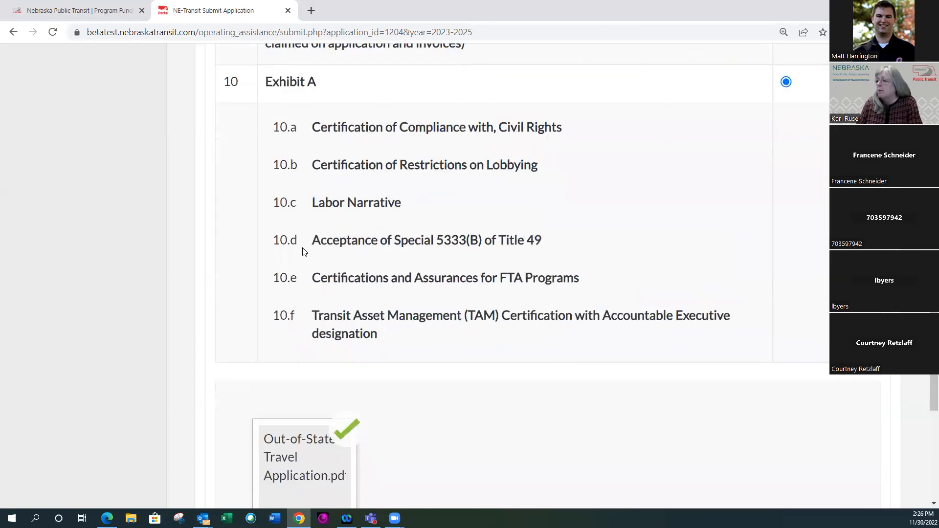
pyautogui.scroll(5, 419, 361)
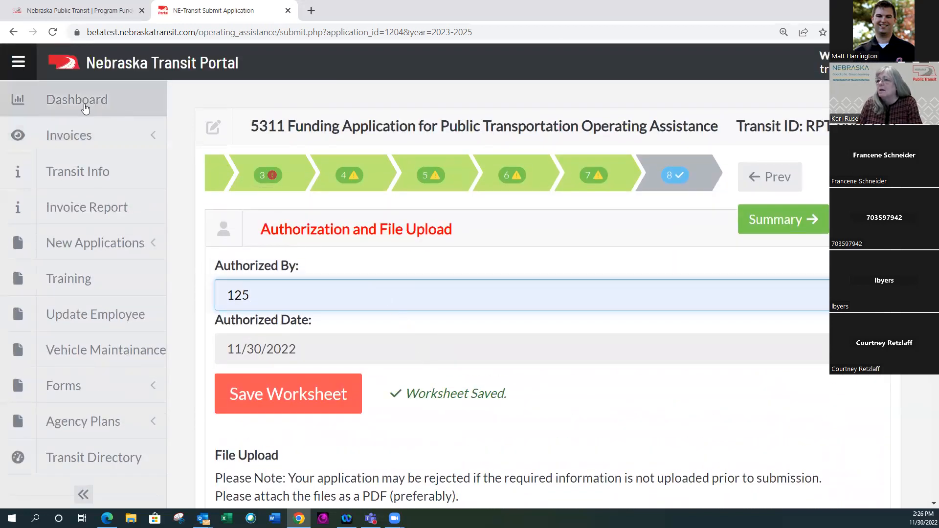
# Go to the dashboard and open the submitted 2021-2023 operating assistance application
pyautogui.click(69, 101)
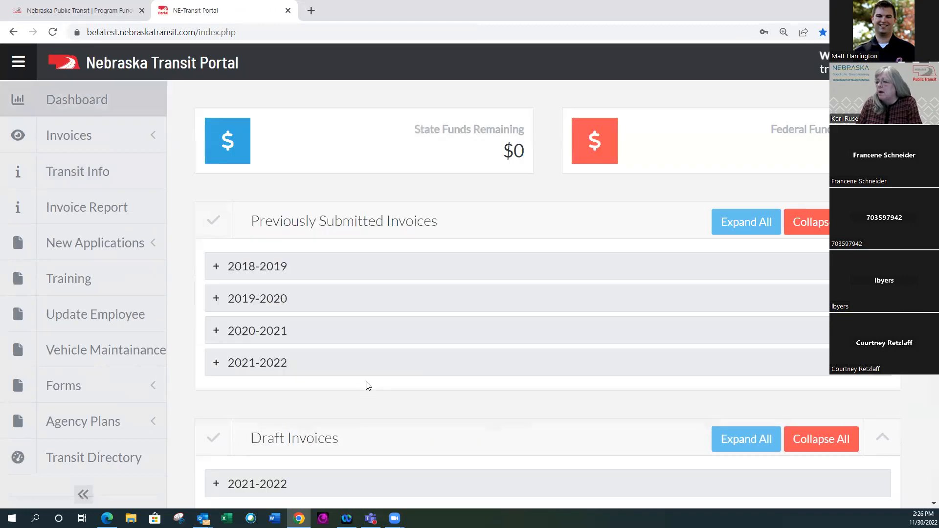
pyautogui.scroll(-4, 367, 387)
pyautogui.scroll(-3, 369, 386)
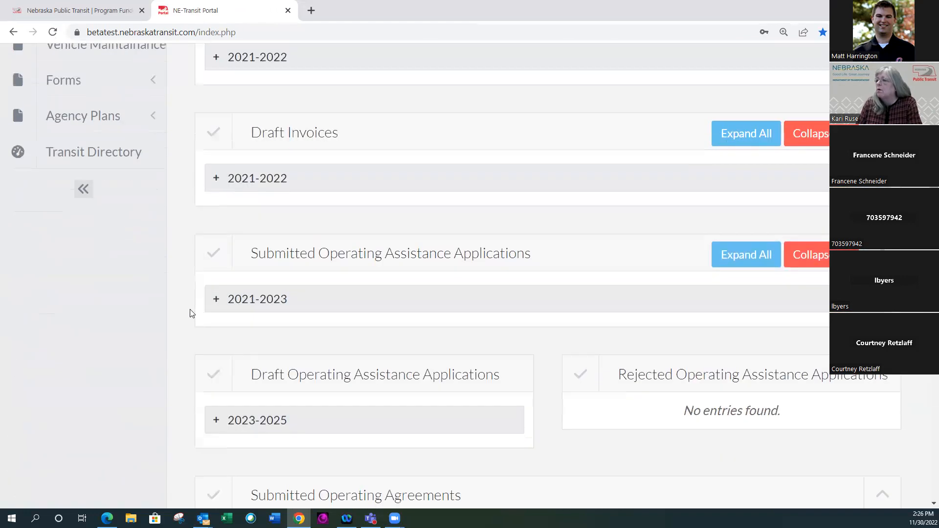
pyautogui.click(214, 300)
pyautogui.scroll(-1, 117, 353)
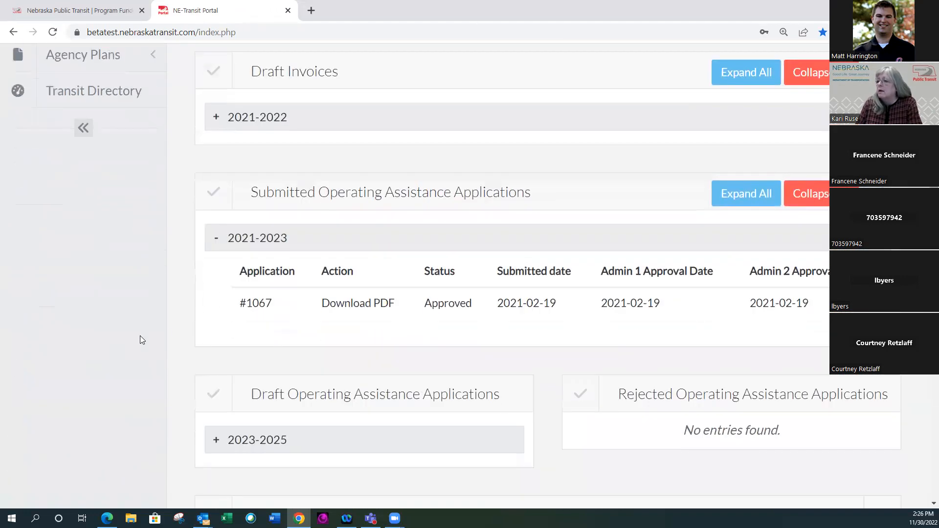
pyautogui.click(257, 304)
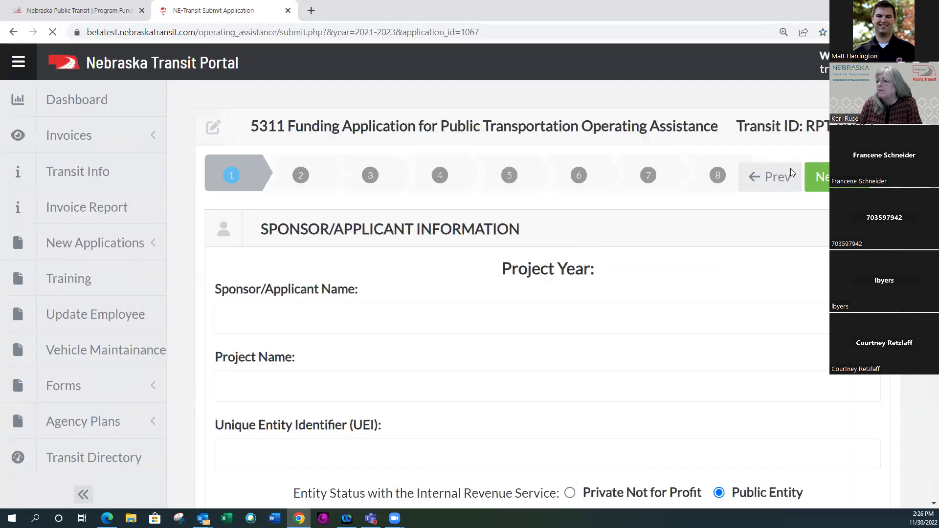
# Advance through all worksheets of the submitted 2021-2023 application and open its Summary Page
pyautogui.click(831, 177)
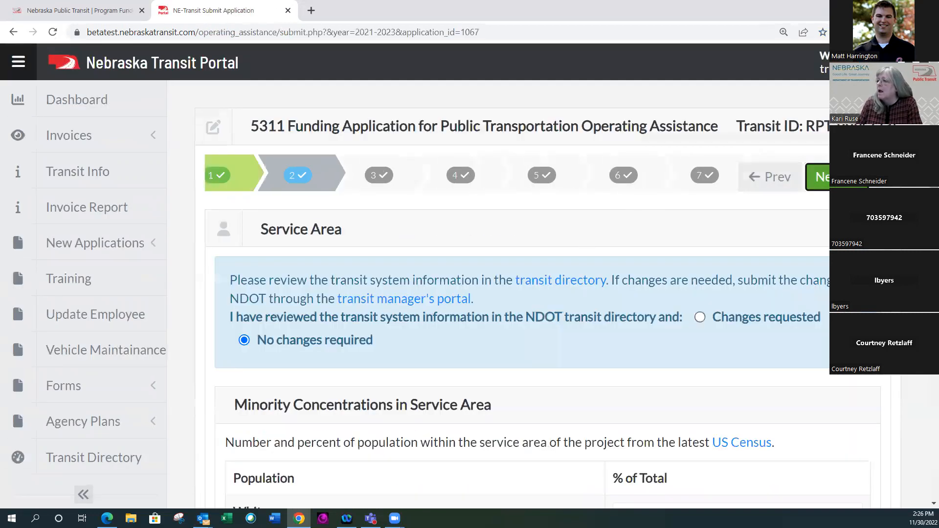
pyautogui.click(832, 177)
pyautogui.click(832, 177)
pyautogui.click(832, 177)
pyautogui.click(832, 177)
pyautogui.click(831, 177)
pyautogui.click(832, 177)
pyautogui.click(781, 219)
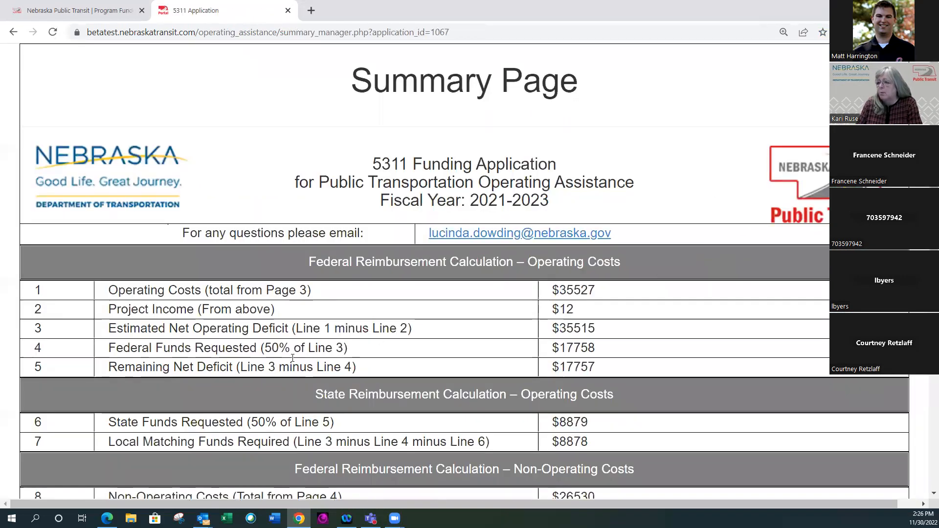
# Examine the federal and state reimbursement calculations, funds by source, local match source and submission options on the Summary Page
pyautogui.scroll(-2, 309, 350)
pyautogui.scroll(-2, 309, 349)
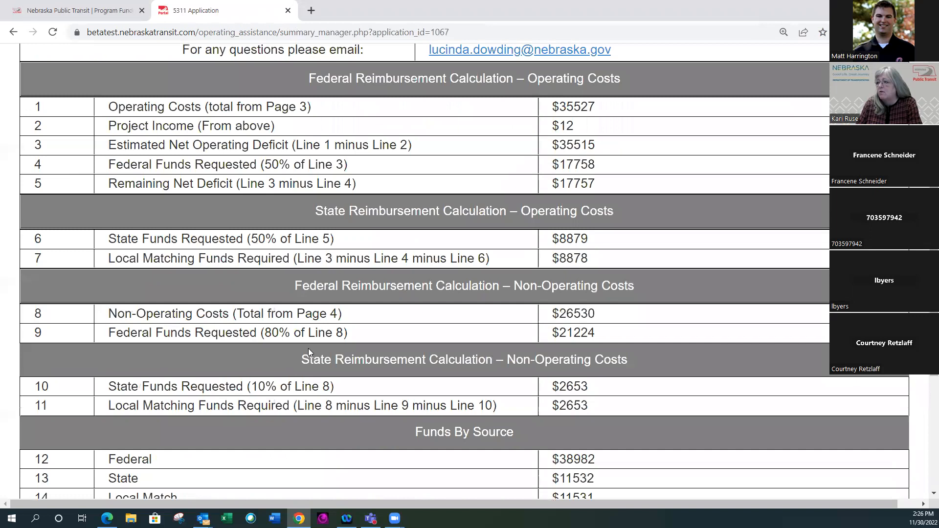
pyautogui.scroll(-1, 308, 349)
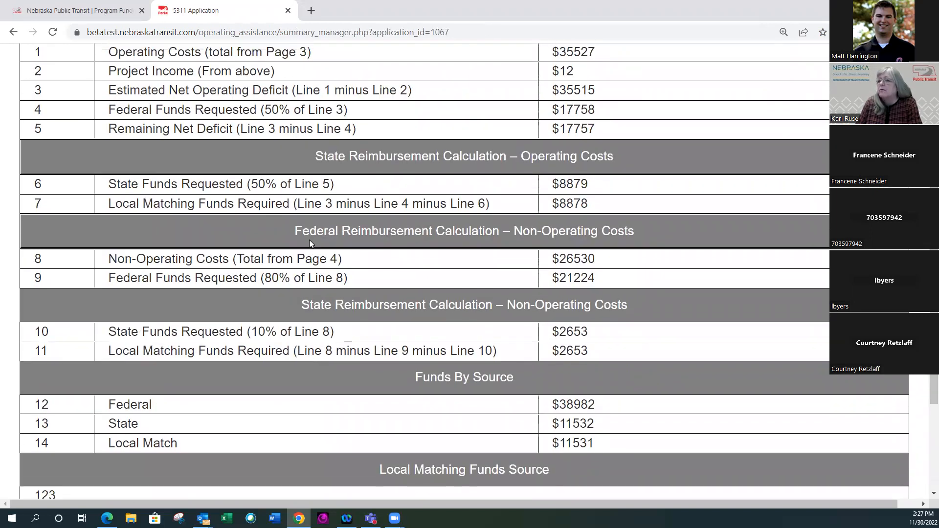
pyautogui.scroll(1, 309, 242)
pyautogui.scroll(-1, 310, 239)
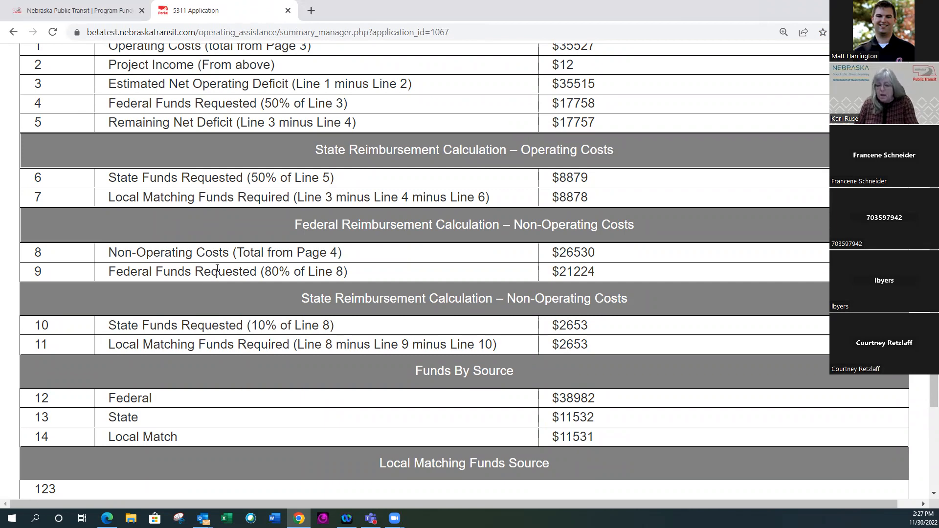
pyautogui.scroll(4, 228, 256)
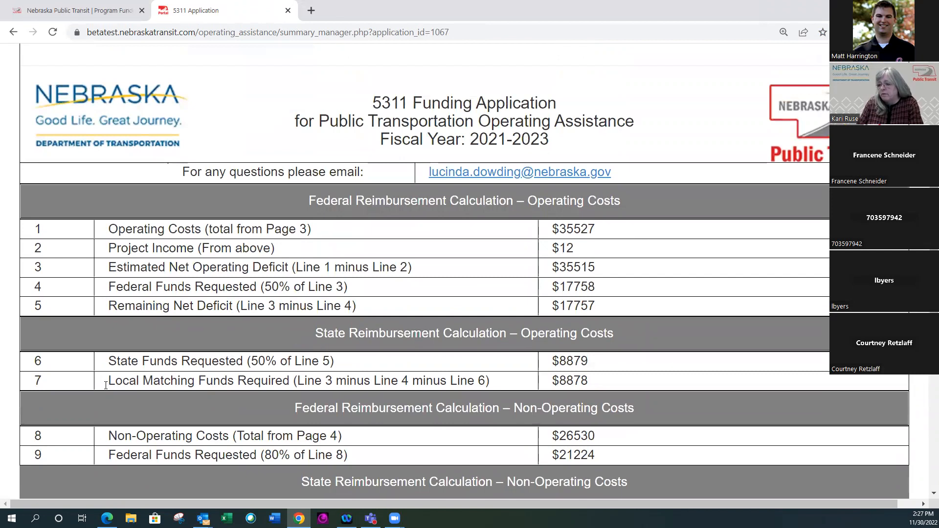
pyautogui.scroll(-5, 106, 385)
pyautogui.scroll(-2, 263, 245)
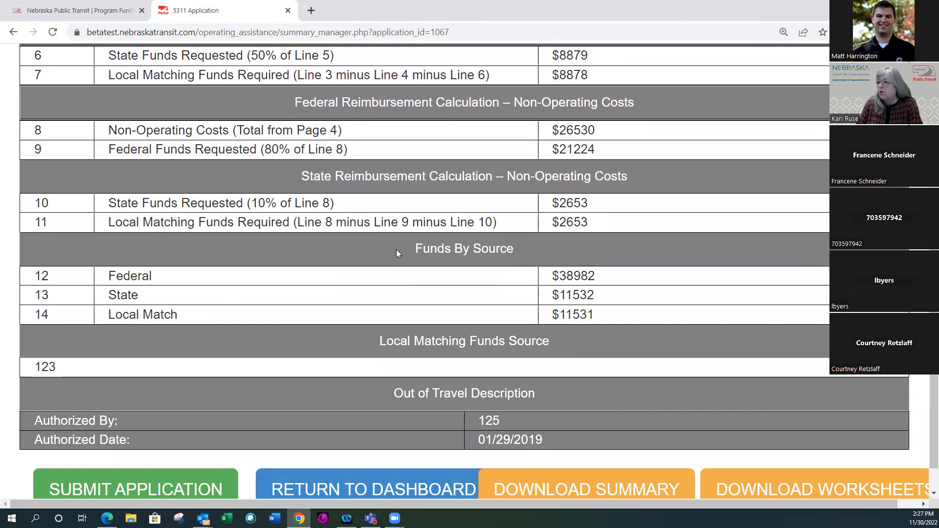
pyautogui.scroll(4, 396, 249)
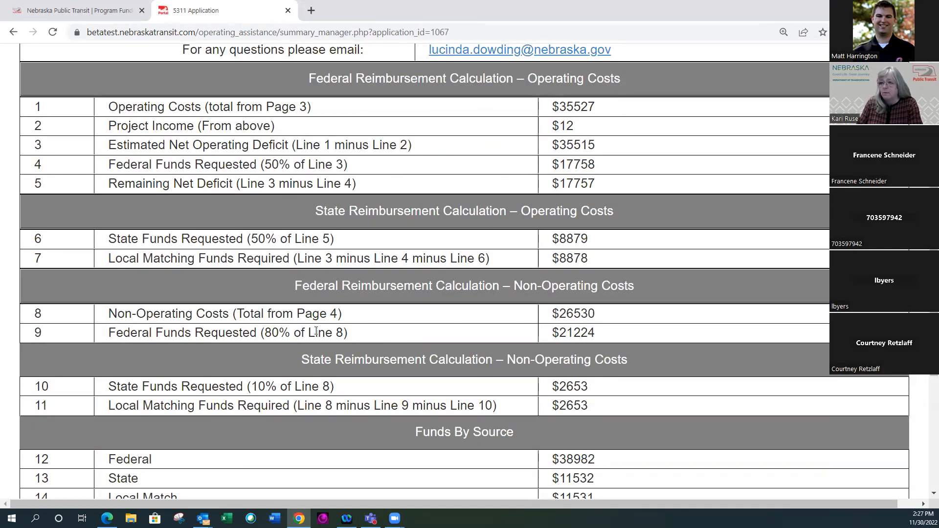
pyautogui.scroll(-3, 417, 341)
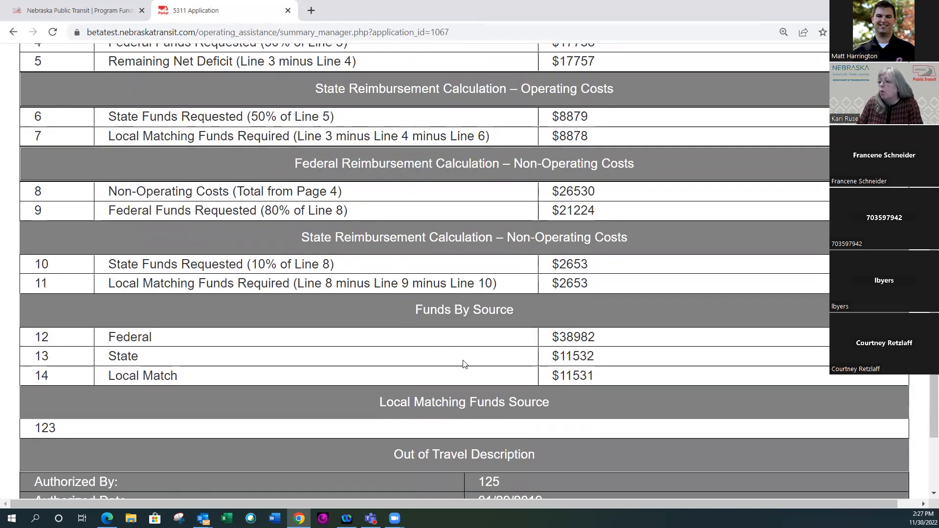
pyautogui.scroll(-1, 445, 368)
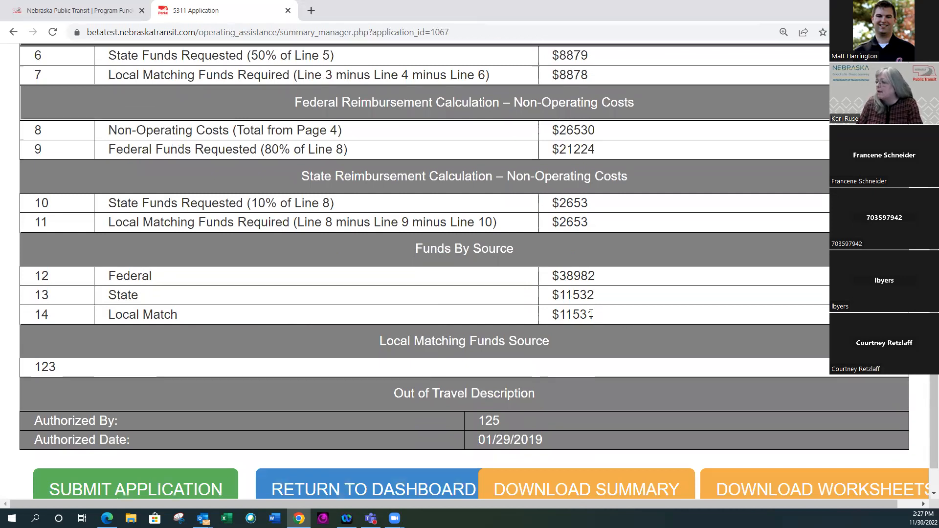
pyautogui.scroll(-1, 444, 264)
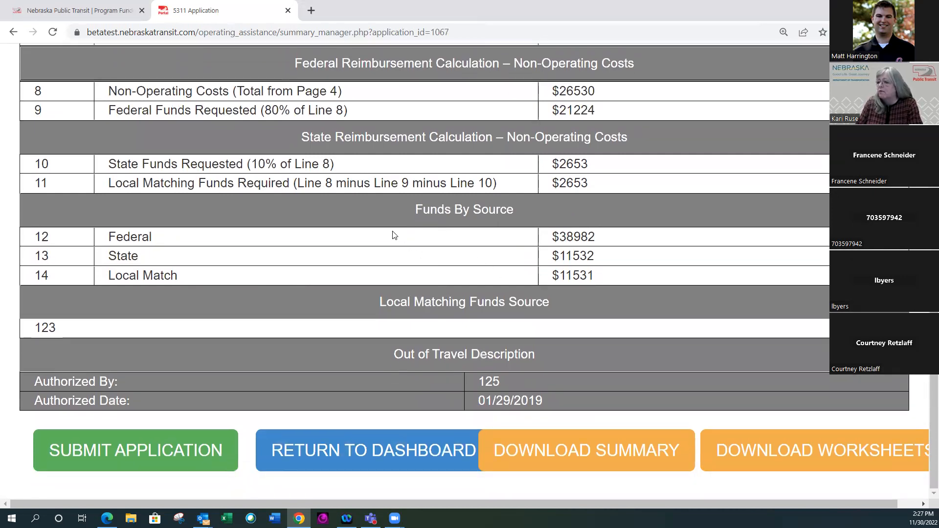
# Return from the summary to the dashboard, confirming the prompt, and open the draft 2023-2025 operating assistance application
pyautogui.click(375, 453)
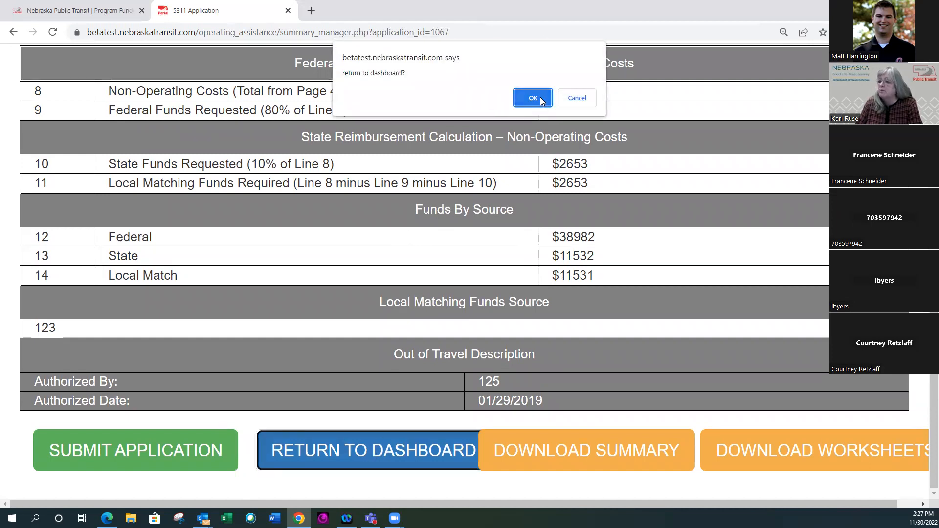
pyautogui.click(534, 98)
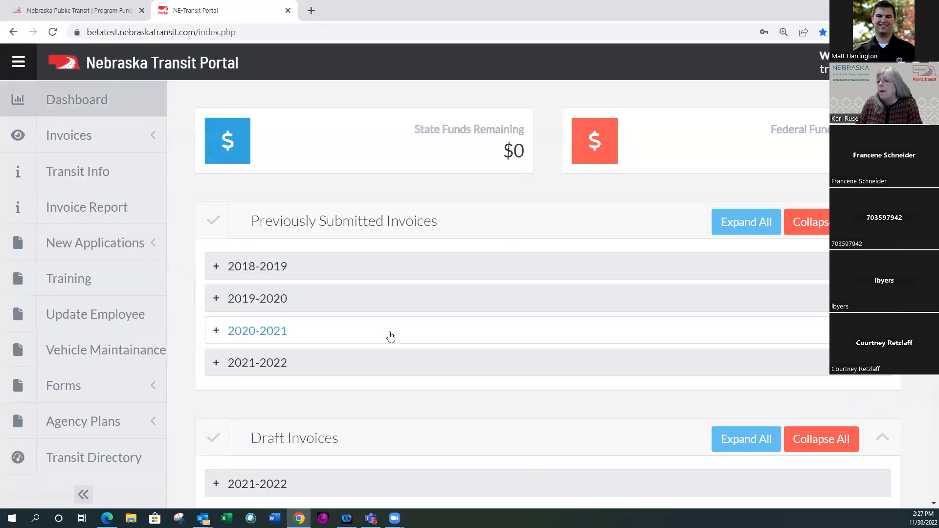
pyautogui.scroll(-6, 388, 336)
pyautogui.scroll(-1, 381, 352)
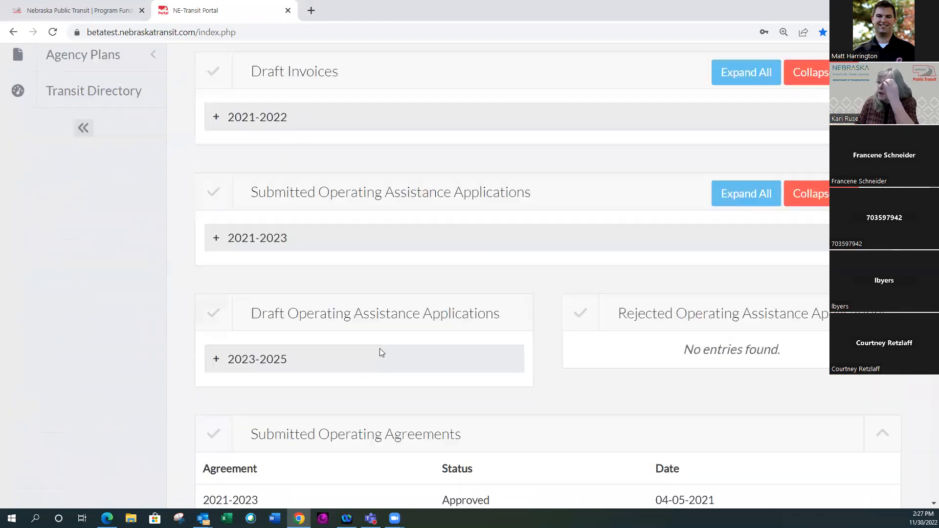
pyautogui.scroll(-3, 174, 386)
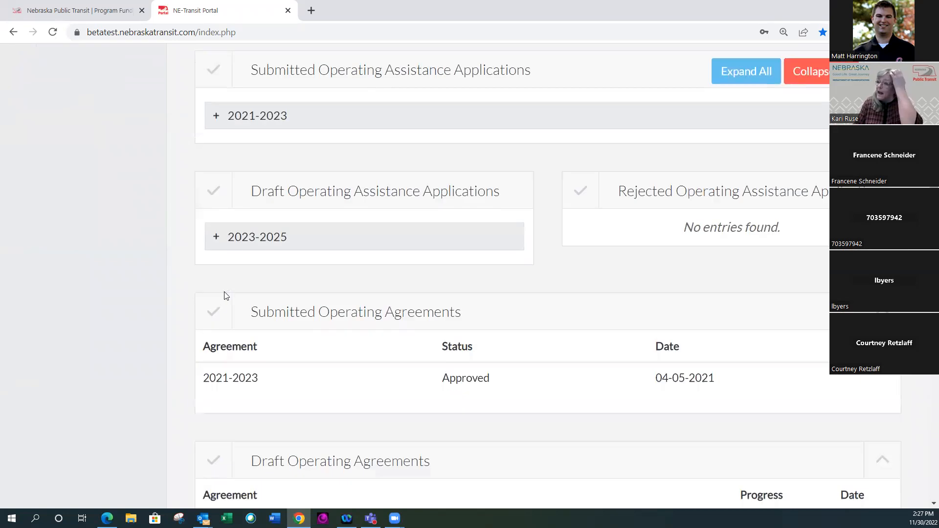
pyautogui.click(216, 237)
pyautogui.click(267, 304)
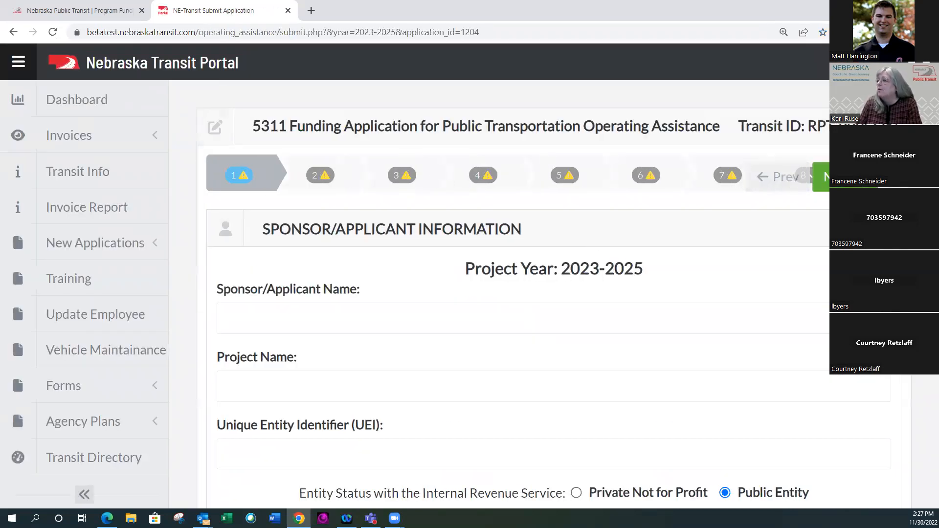
# Advance through the draft 2023-2025 application to worksheet 7, Local Match Source
pyautogui.click(842, 178)
pyautogui.click(841, 178)
pyautogui.click(842, 178)
pyautogui.click(841, 178)
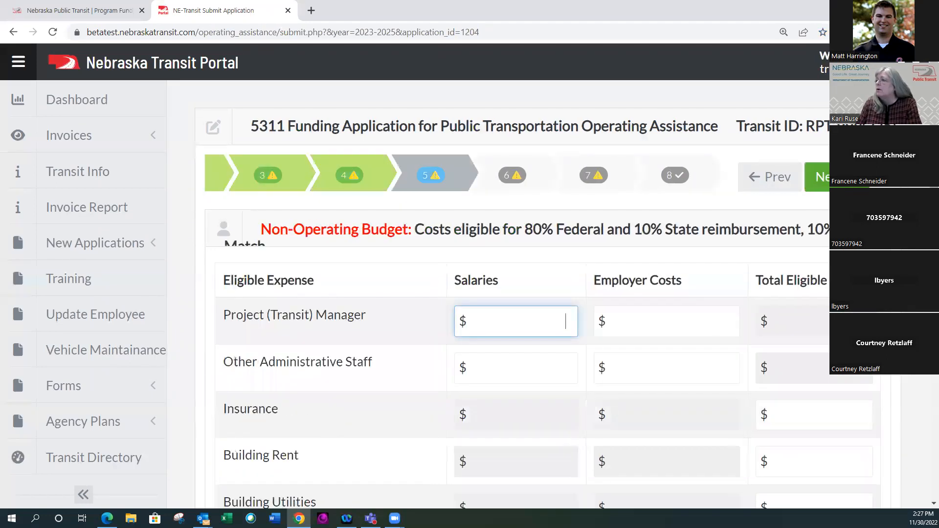
pyautogui.click(842, 178)
pyautogui.click(841, 178)
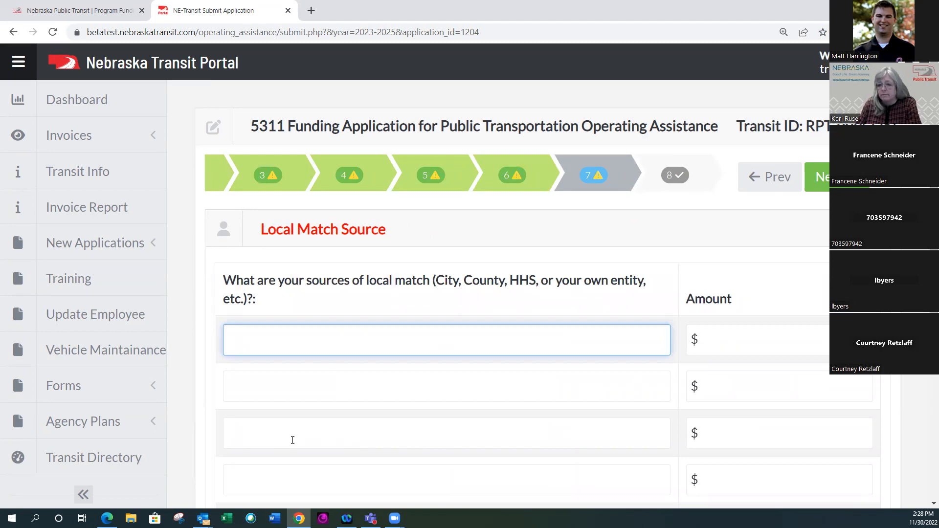
# Look over the Local Match Source rows and the worksheet's save option, and return to the dashboard
pyautogui.scroll(-2, 293, 438)
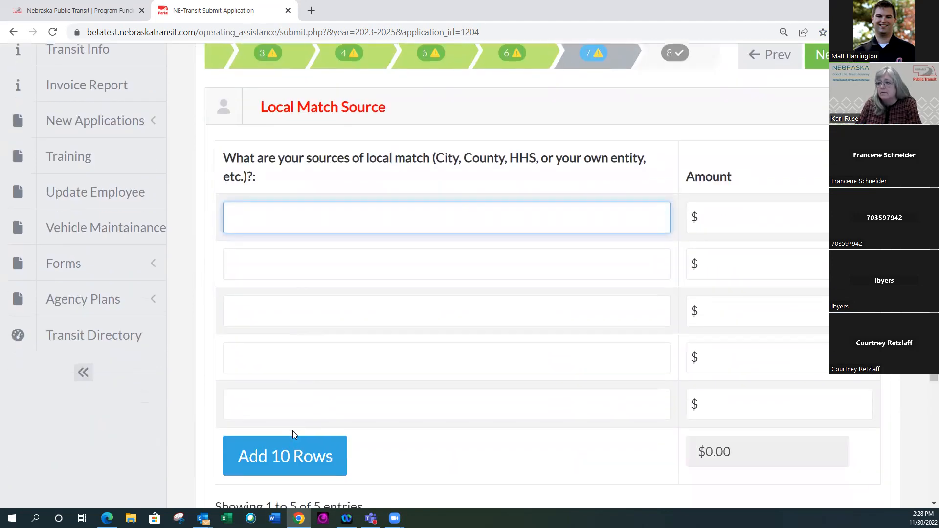
pyautogui.scroll(2, 280, 367)
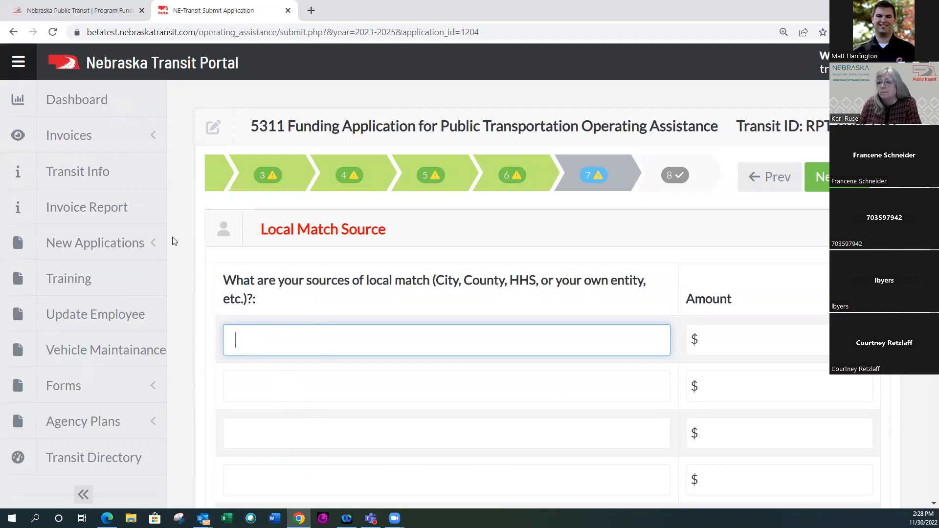
pyautogui.scroll(-5, 383, 354)
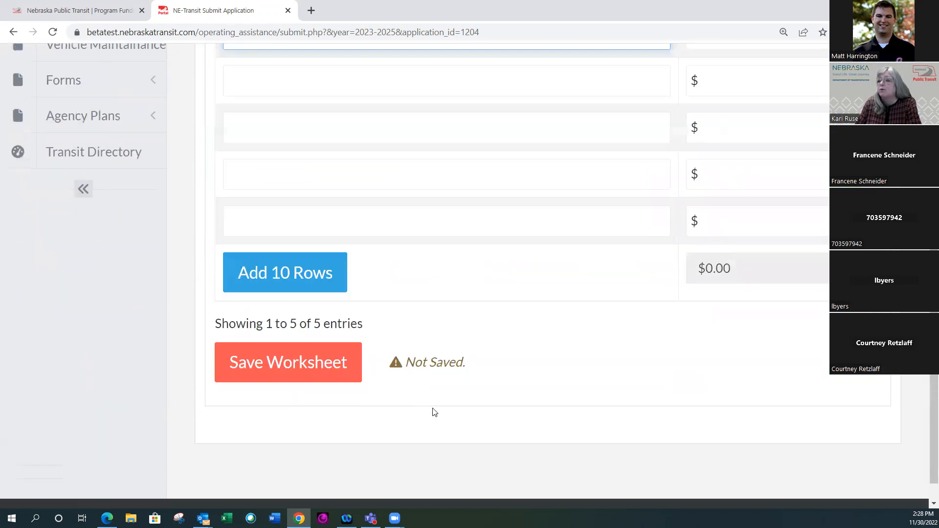
pyautogui.click(301, 370)
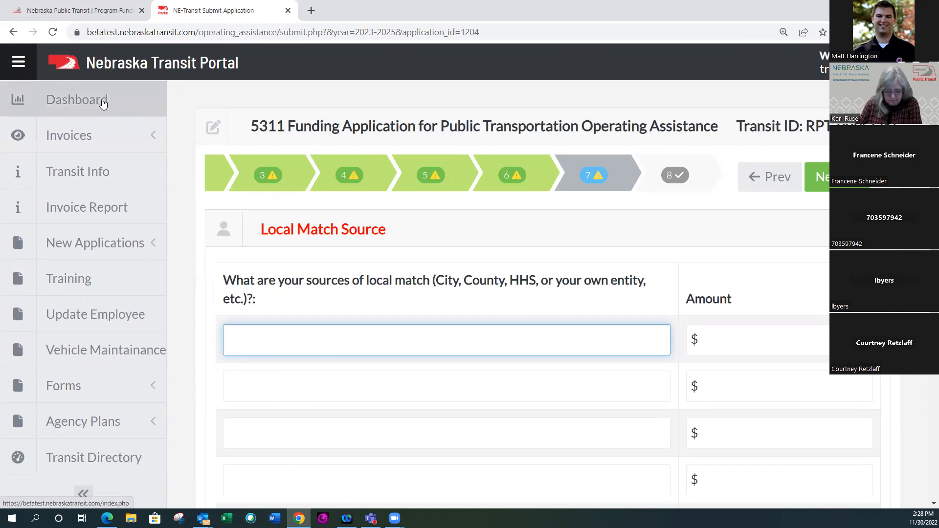
pyautogui.click(103, 101)
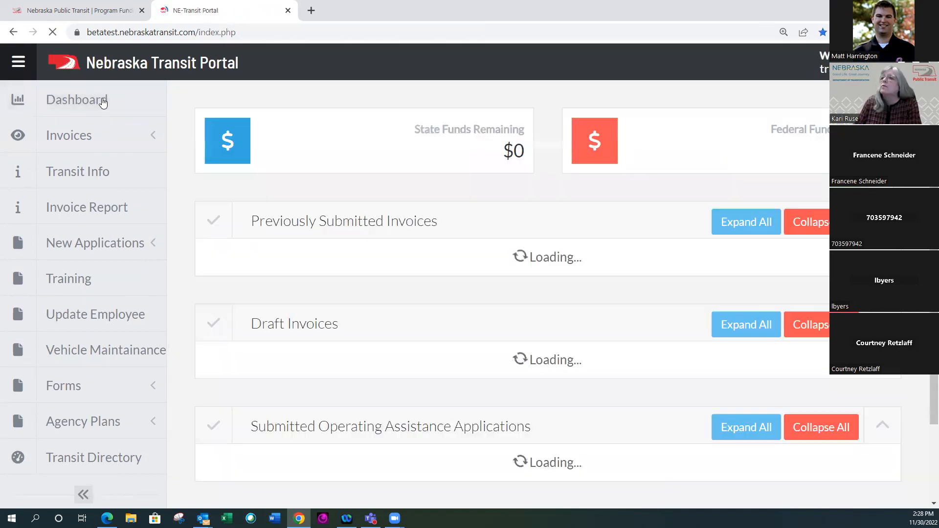
# Find Draft Operating Assistance Applications on the dashboard and expand the 2023-2025 group to view its saved draft
pyautogui.scroll(-3, 391, 420)
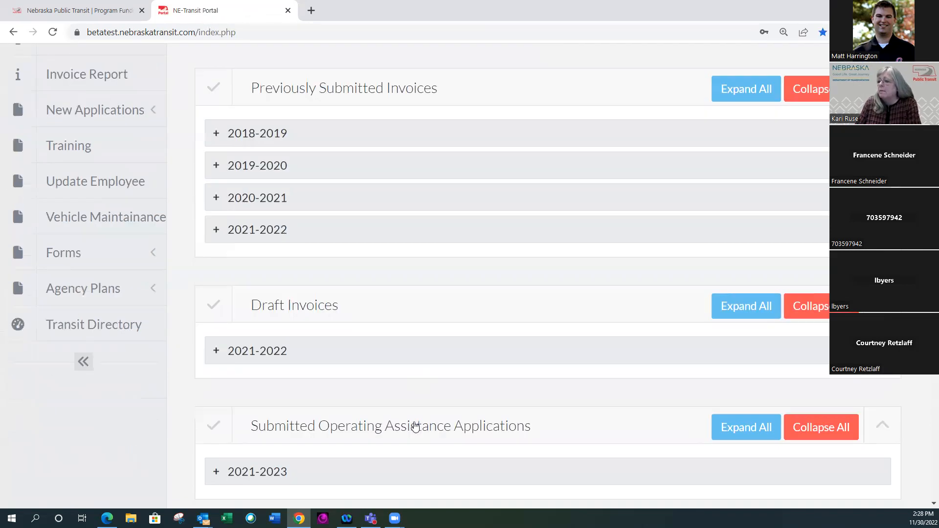
pyautogui.scroll(-2, 414, 427)
pyautogui.scroll(-2, 156, 394)
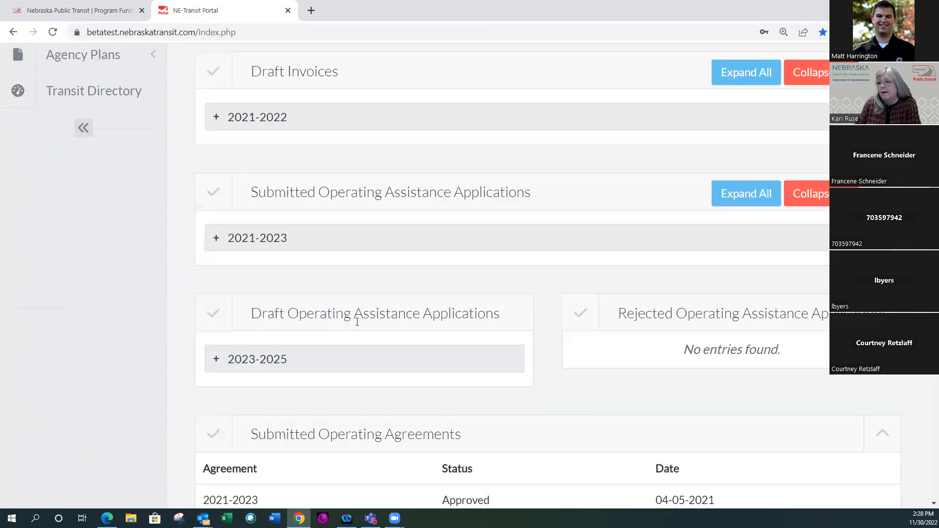
pyautogui.click(216, 363)
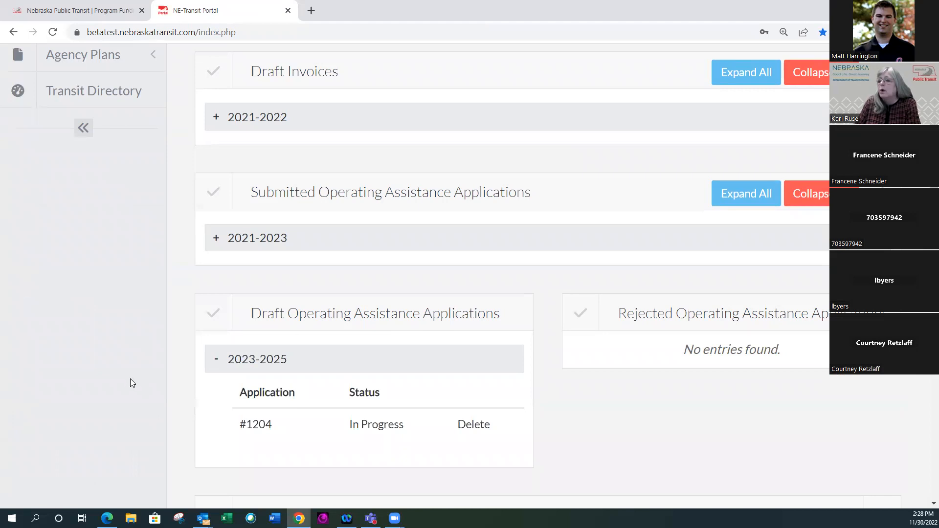
pyautogui.scroll(-1, 131, 381)
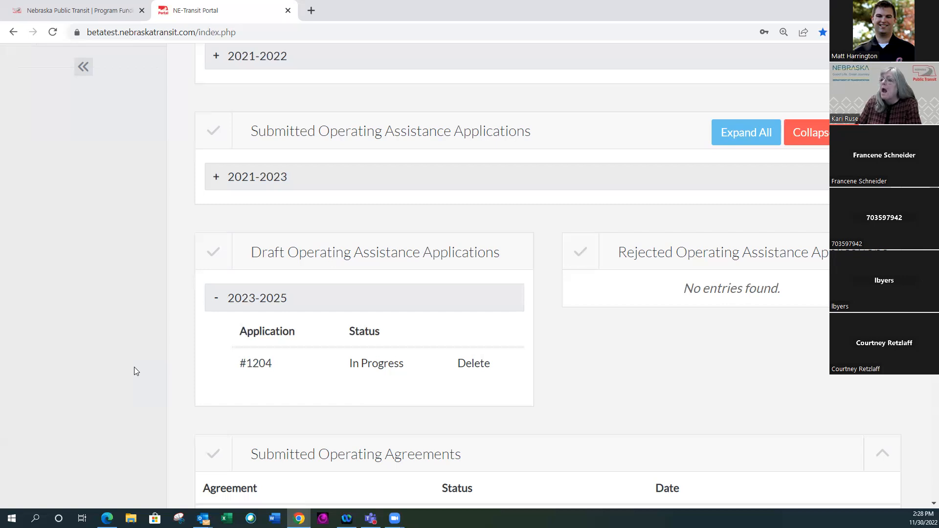
# Start a new operating assistance application and decline the prompt to create one for fiscal year 2025-2027
pyautogui.scroll(3, 138, 375)
pyautogui.scroll(5, 382, 375)
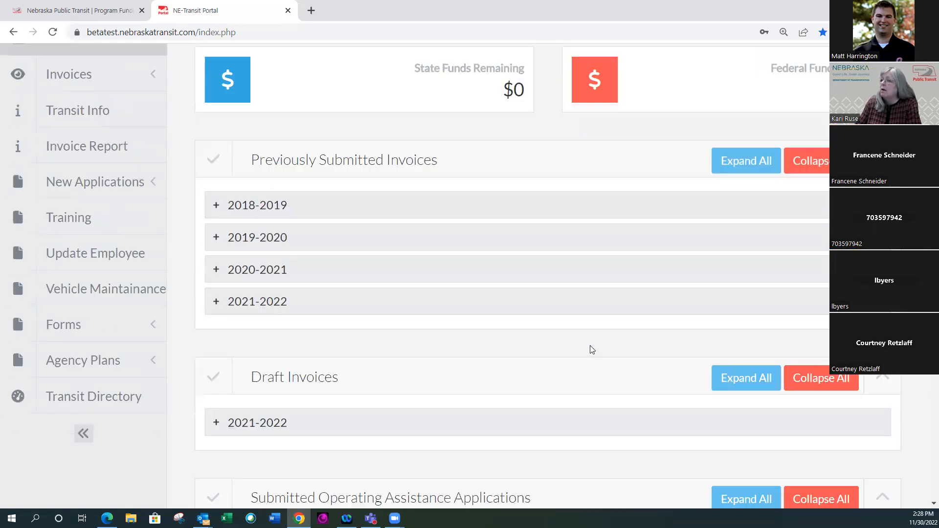
pyautogui.scroll(1, 459, 224)
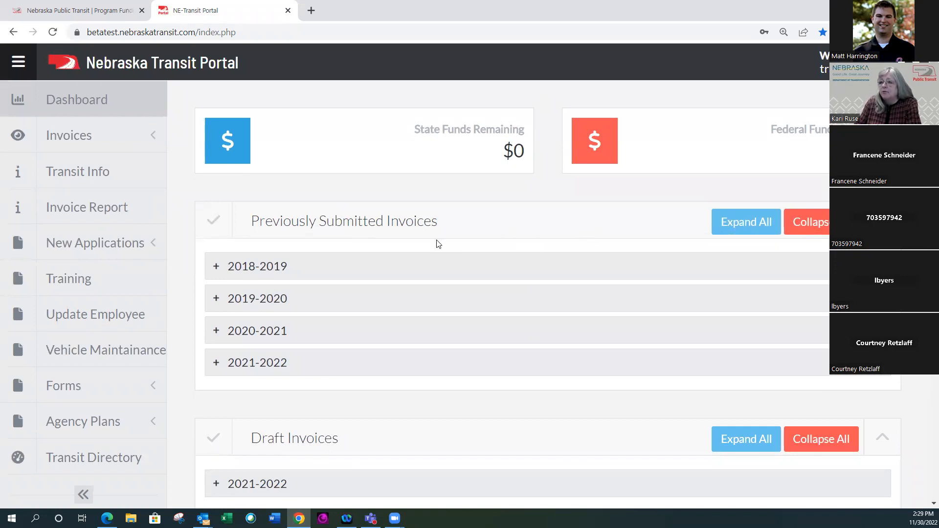
pyautogui.click(96, 243)
pyautogui.click(90, 279)
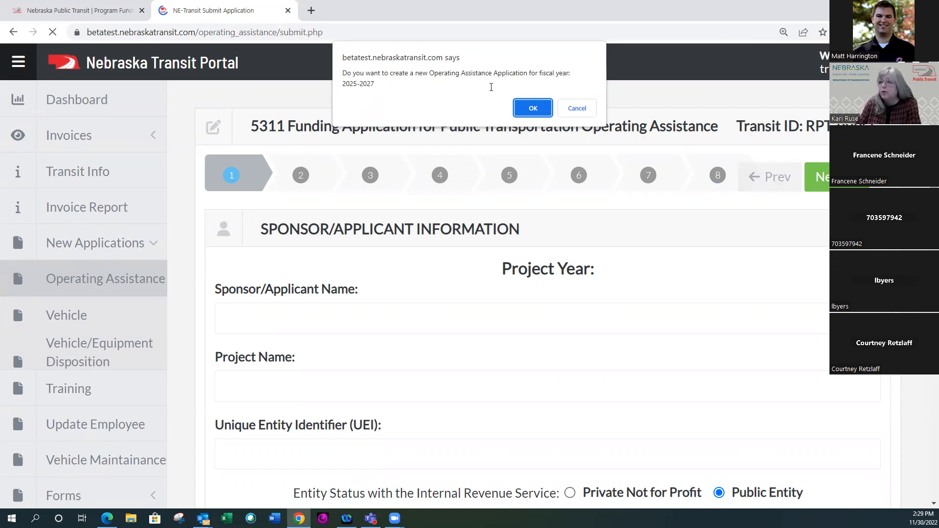
pyautogui.click(587, 111)
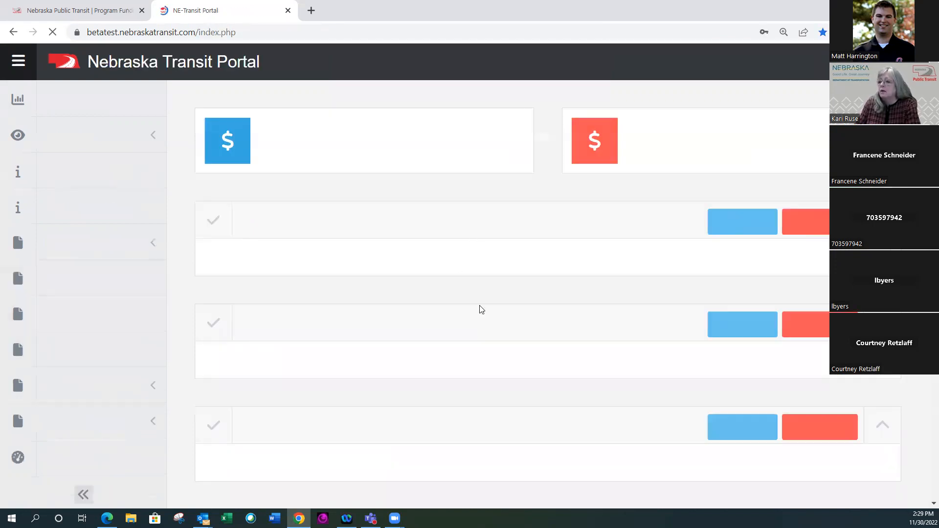
# Expand the 2023-2025 group of draft operating assistance applications again on the reloaded dashboard
pyautogui.scroll(-3, 453, 303)
pyautogui.scroll(-3, 455, 301)
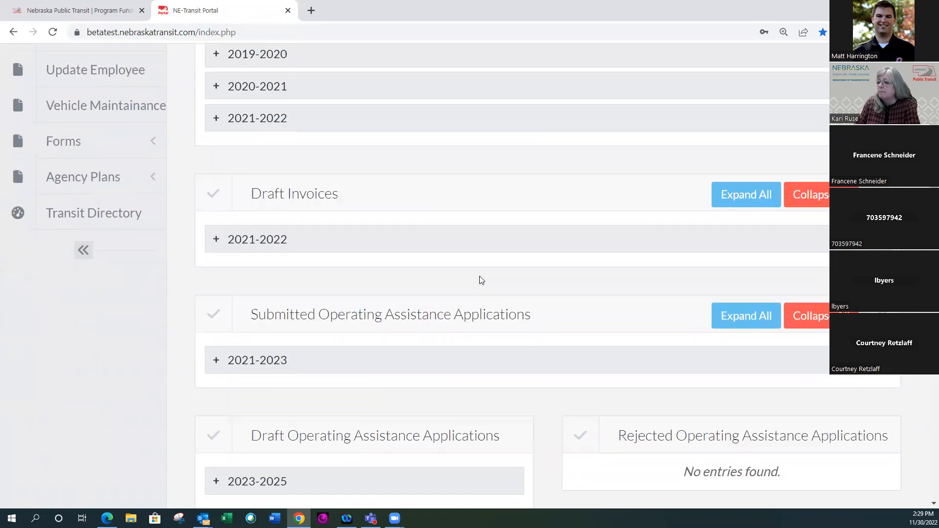
pyautogui.scroll(-3, 493, 248)
pyautogui.scroll(-3, 492, 247)
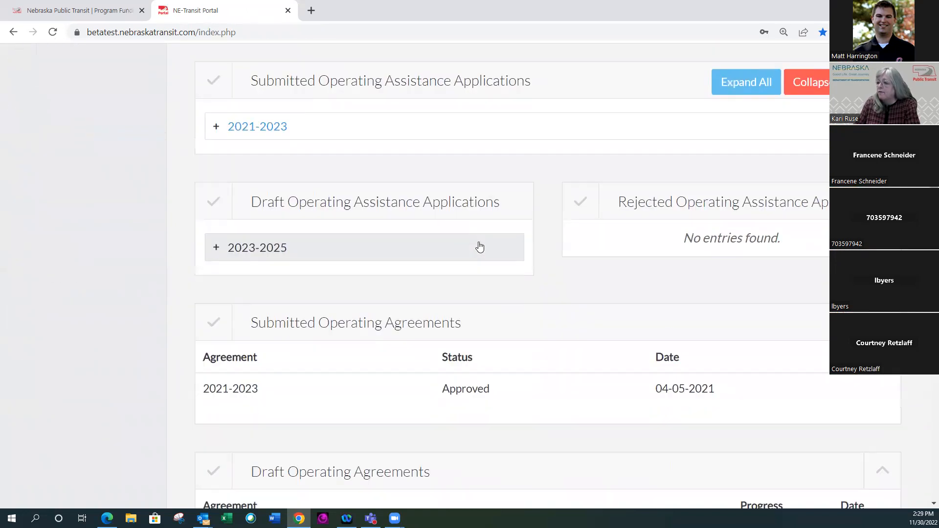
pyautogui.click(217, 238)
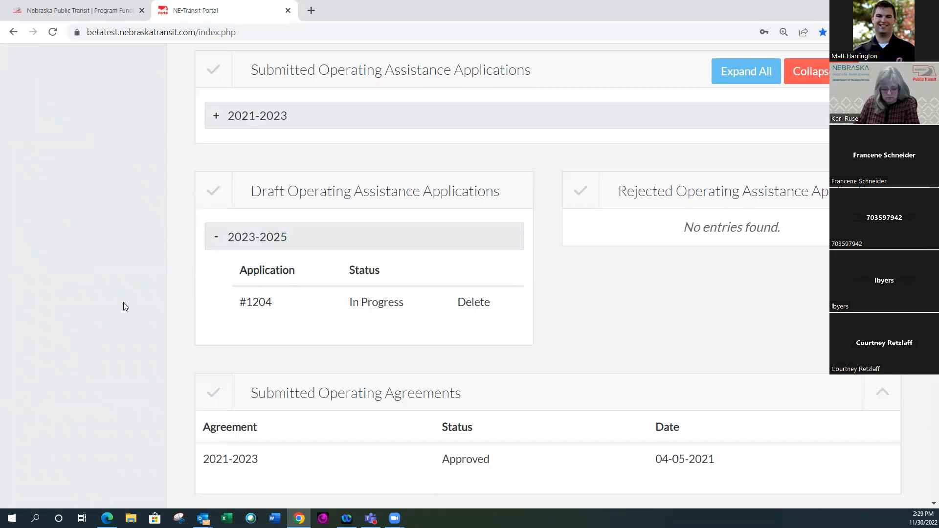
# Look over the dashboard's submitted and draft operating agreements and the submitted vehicle applications
pyautogui.scroll(-3, 126, 301)
pyautogui.scroll(3, 128, 301)
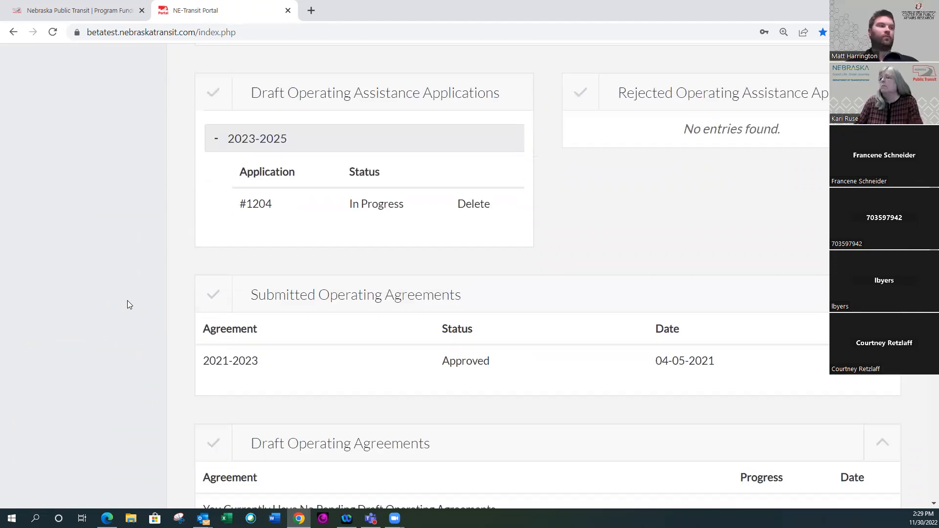
pyautogui.scroll(1, 125, 292)
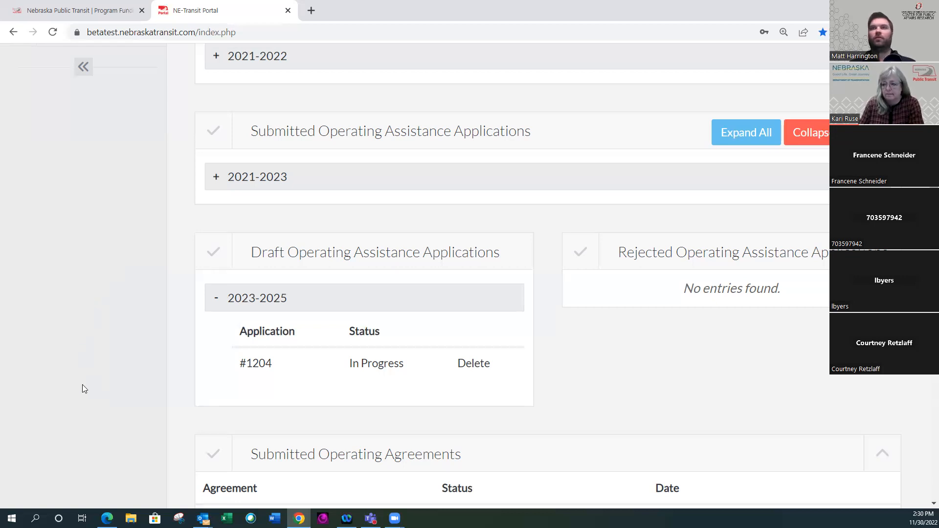
pyautogui.scroll(-2, 82, 385)
pyautogui.scroll(-1, 83, 389)
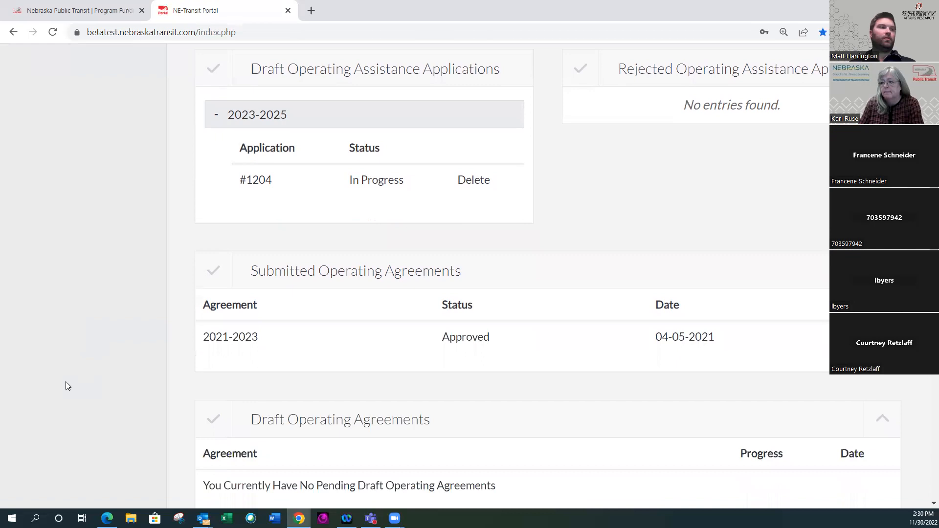
pyautogui.scroll(-3, 67, 386)
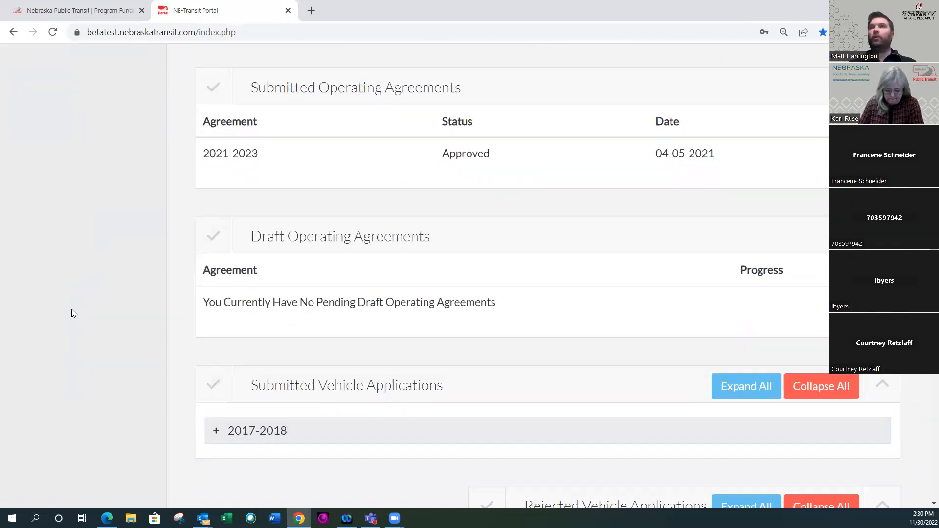
pyautogui.scroll(1, 72, 307)
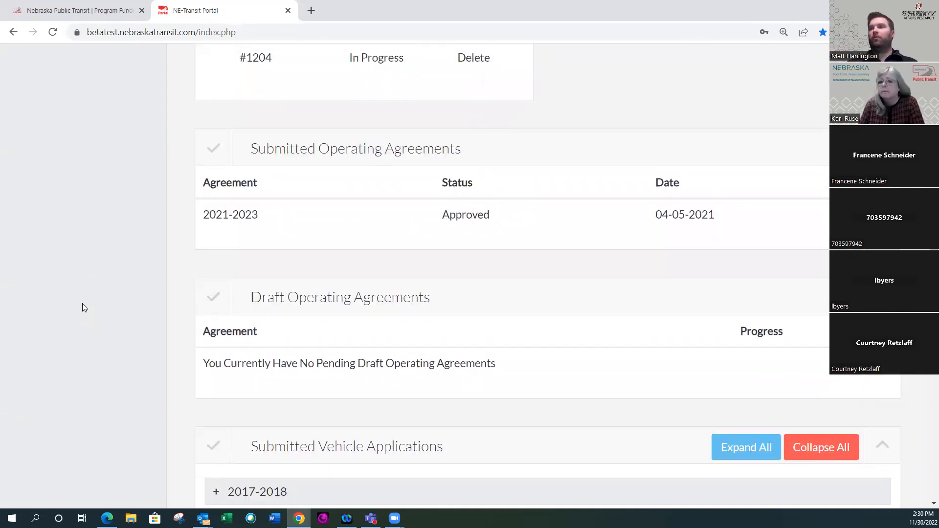
# Open the in-progress 2023-2025 application from the draft operating assistance applications
pyautogui.scroll(1, 83, 306)
pyautogui.scroll(2, 83, 322)
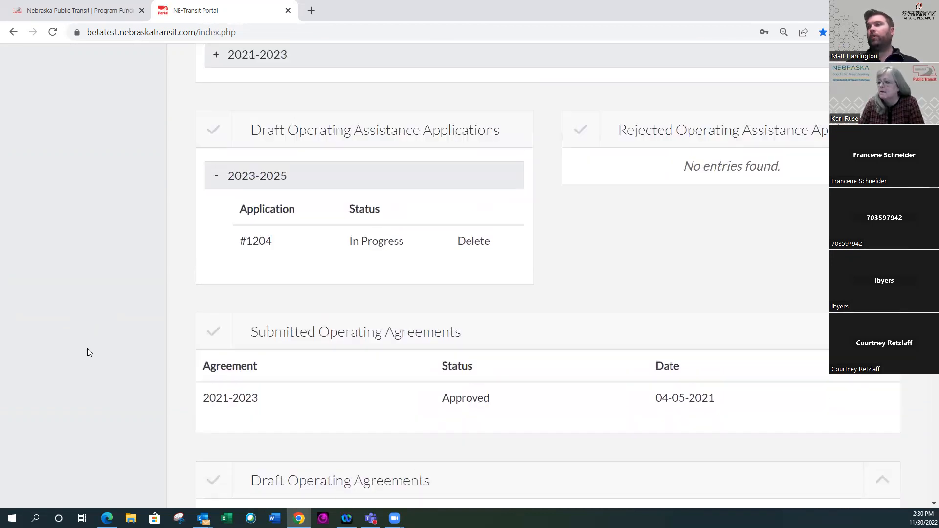
pyautogui.scroll(3, 95, 319)
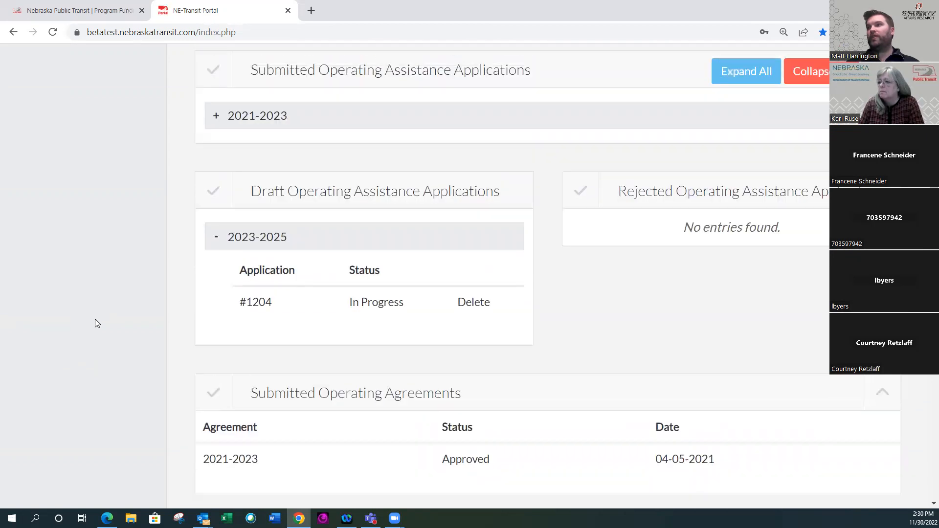
pyautogui.click(254, 366)
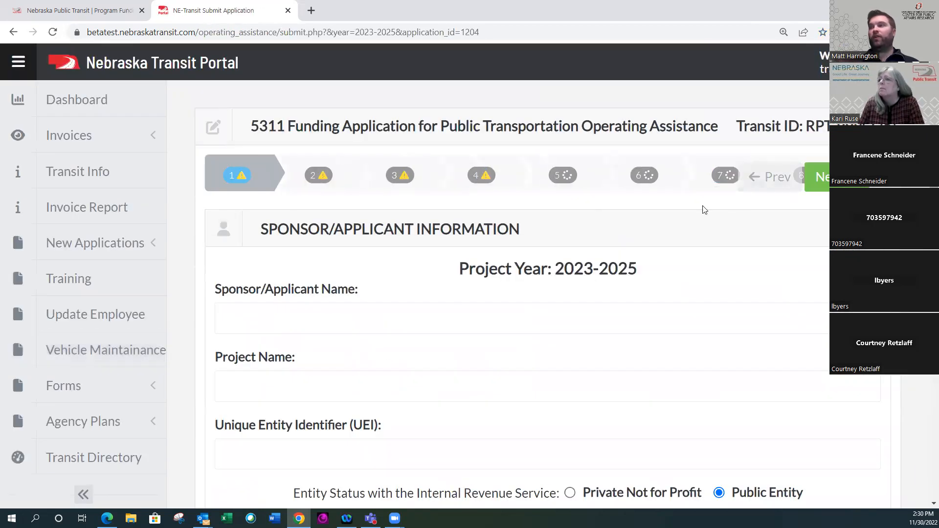
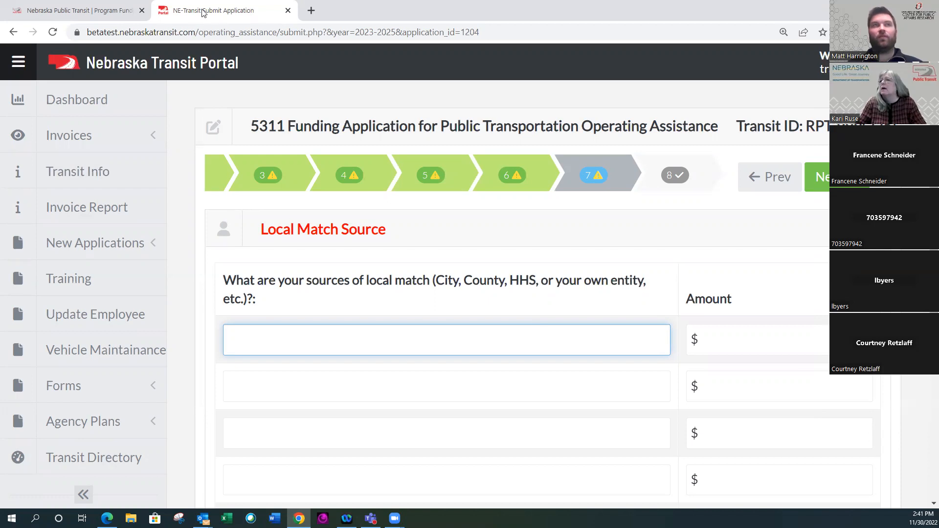
# Switch to the Nebraska Public Transit funding page and review the supporting documents and templates for current 5311 subrecipients
pyautogui.click(95, 15)
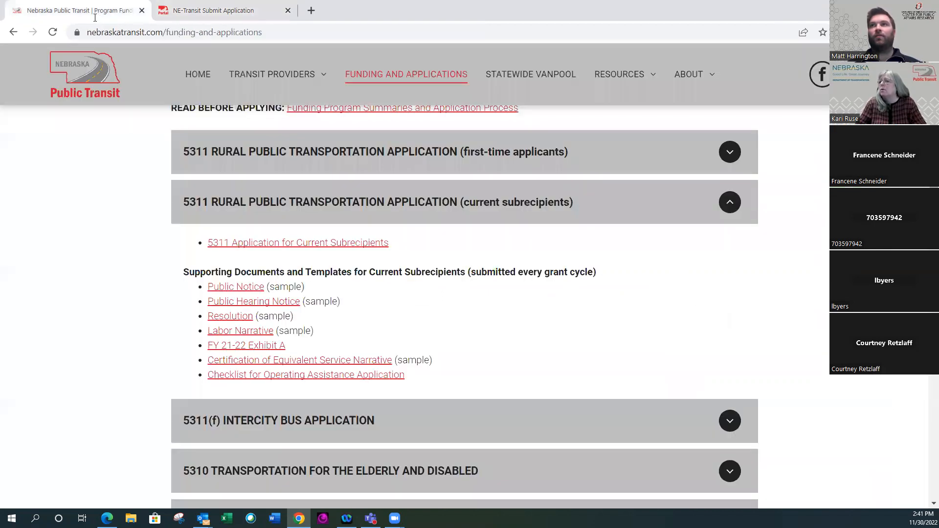
pyautogui.scroll(3, 90, 265)
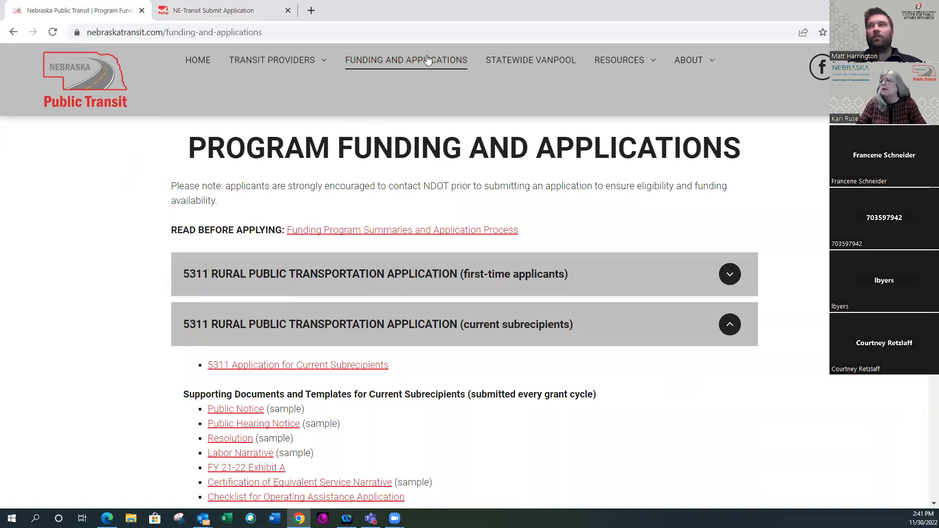
pyautogui.scroll(-3, 108, 303)
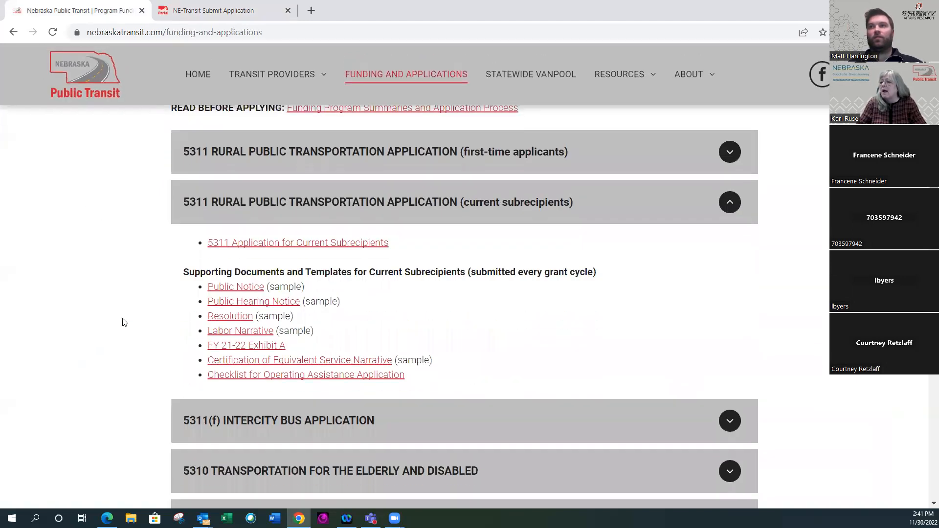